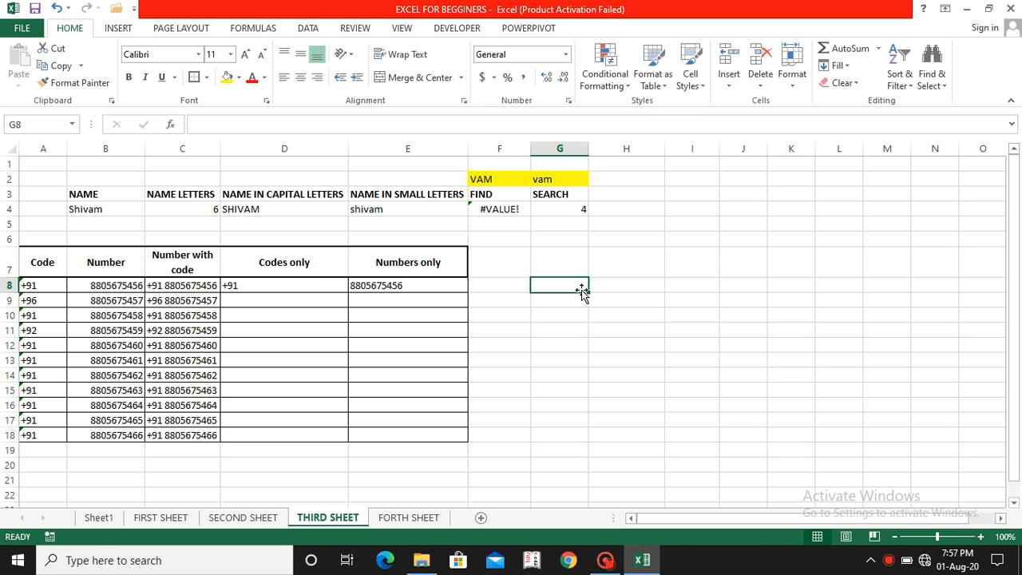
Step: Switch to Sheet1 to view the formulas list grouped by sheet
click(99, 519)
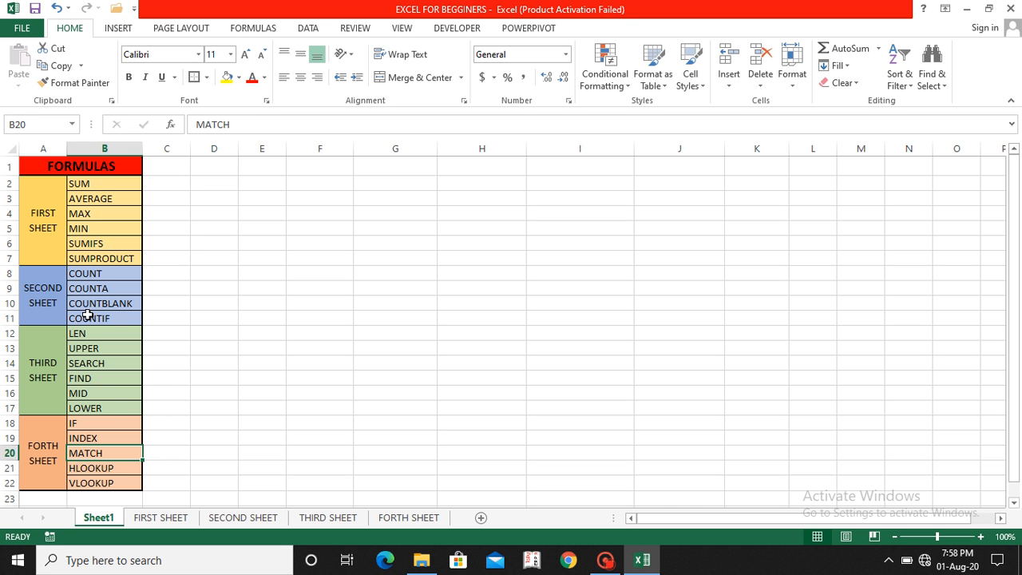
Step: Browse the FIRST SHEET, SECOND SHEET and Sheet1, ending on the THIRD SHEET
click(182, 521)
click(229, 519)
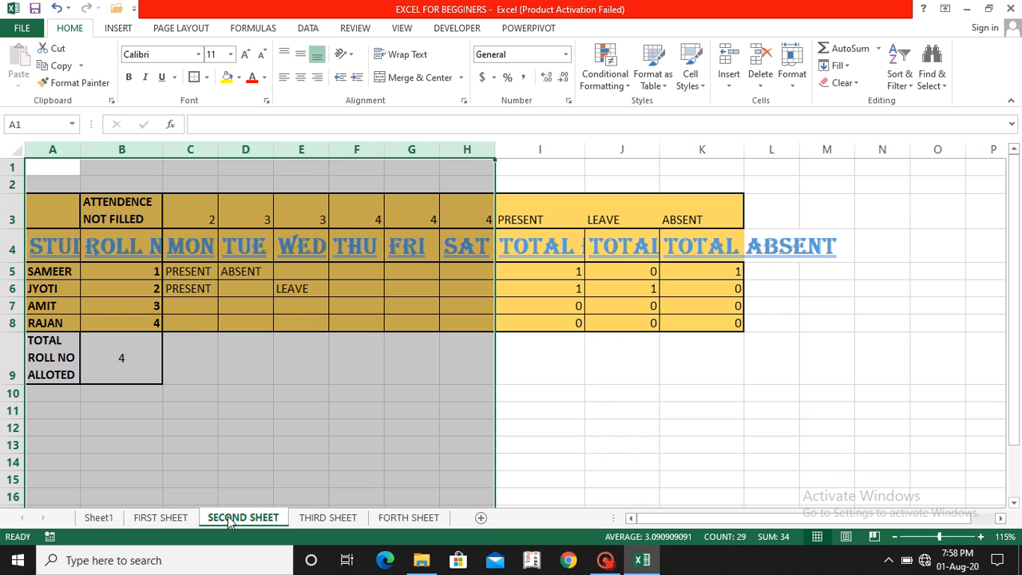
click(172, 517)
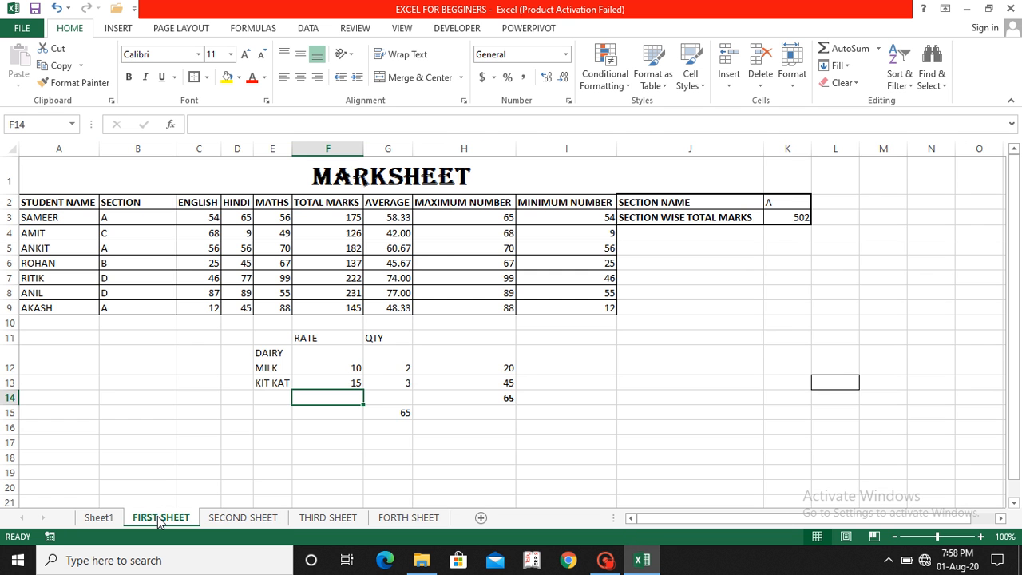
click(225, 521)
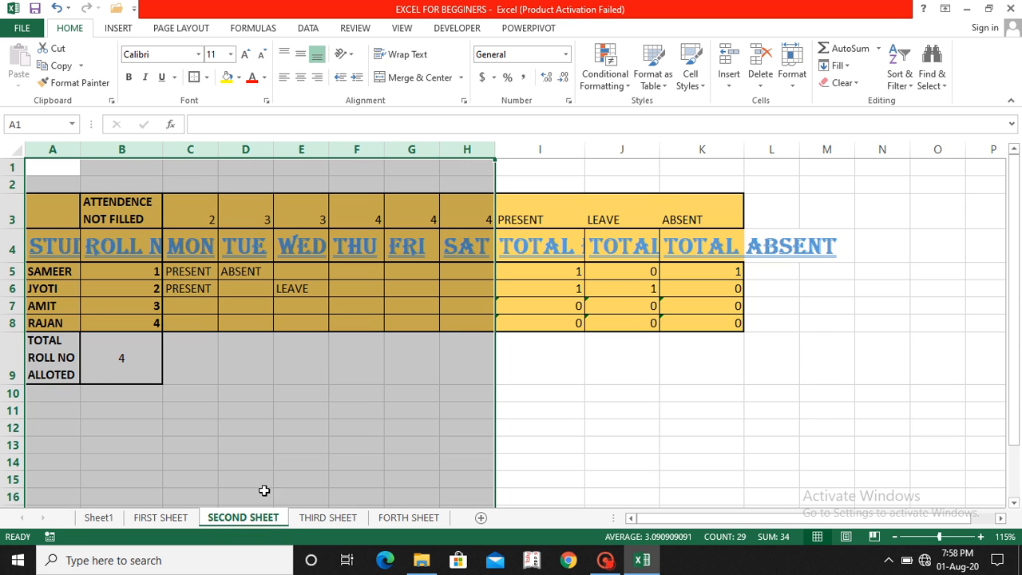
click(301, 520)
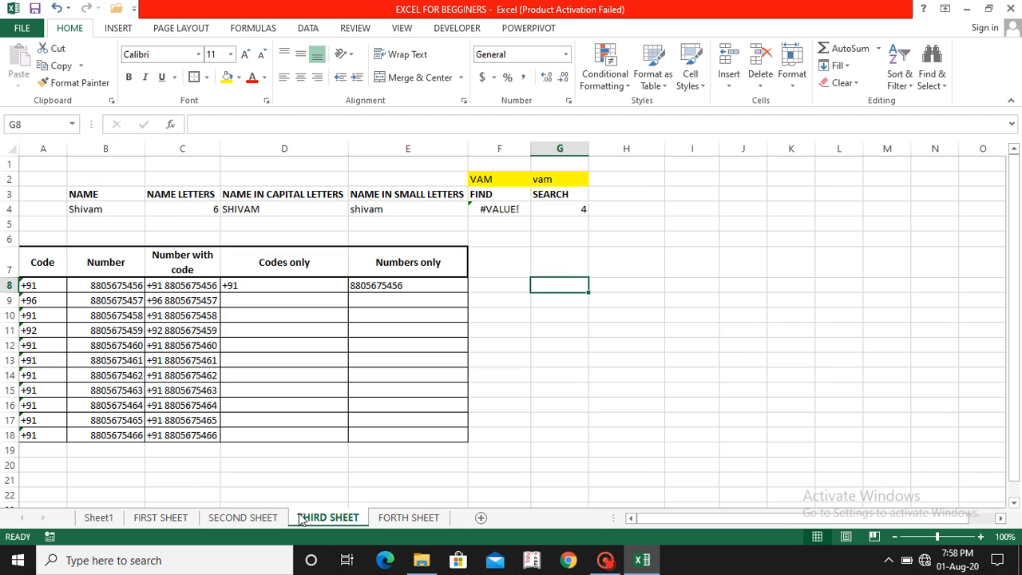
click(110, 520)
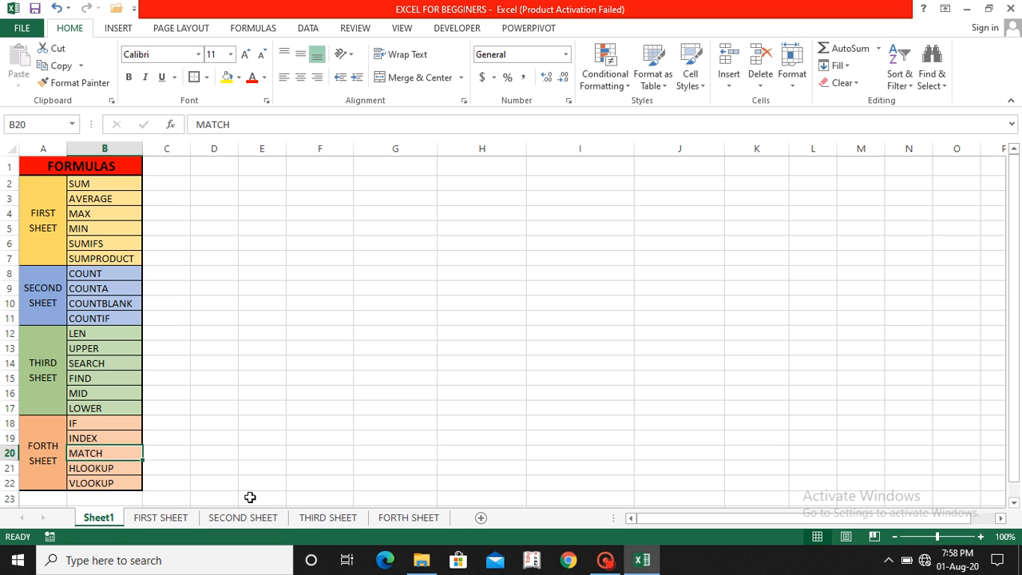
click(324, 520)
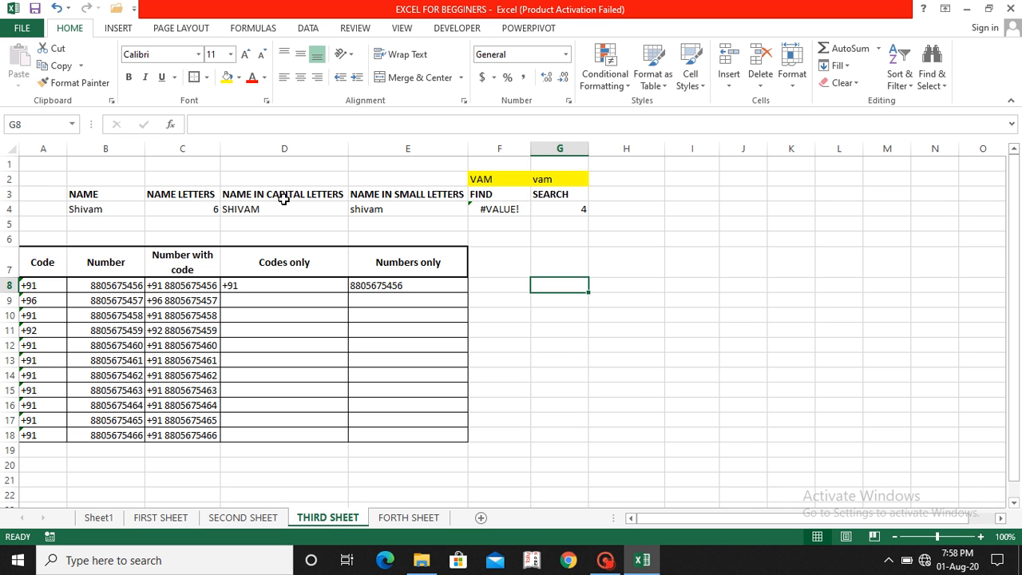
click(95, 196)
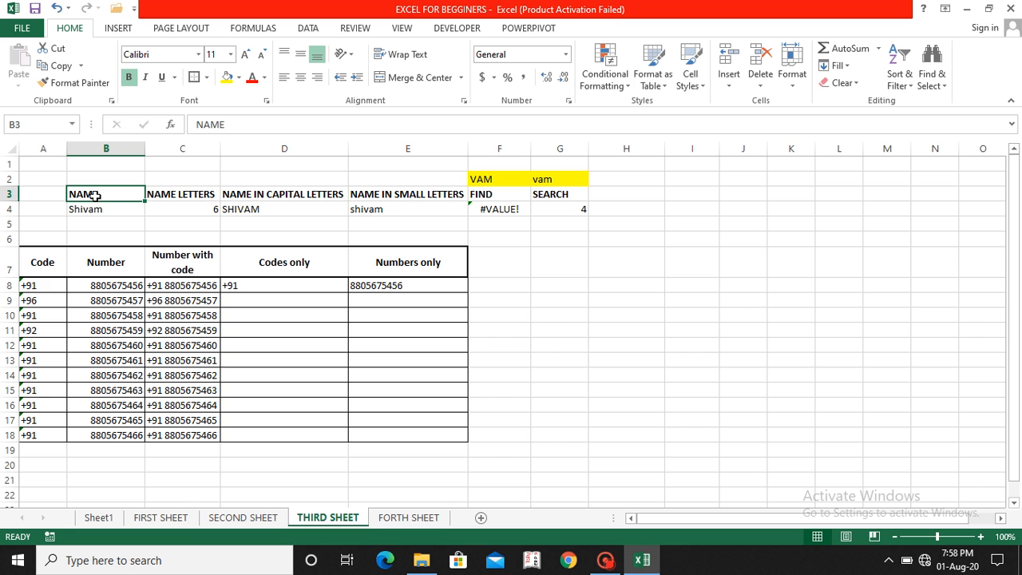
key(Right)
key(Right)
key(Right)
key(Right)
key(Right)
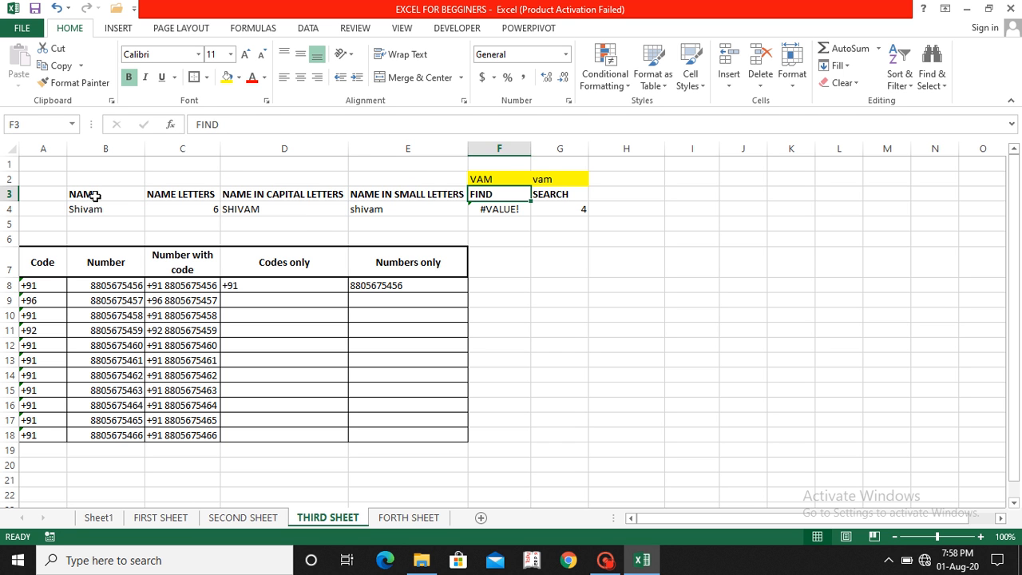
key(Left)
key(Left)
key(Left)
key(Left)
key(Left)
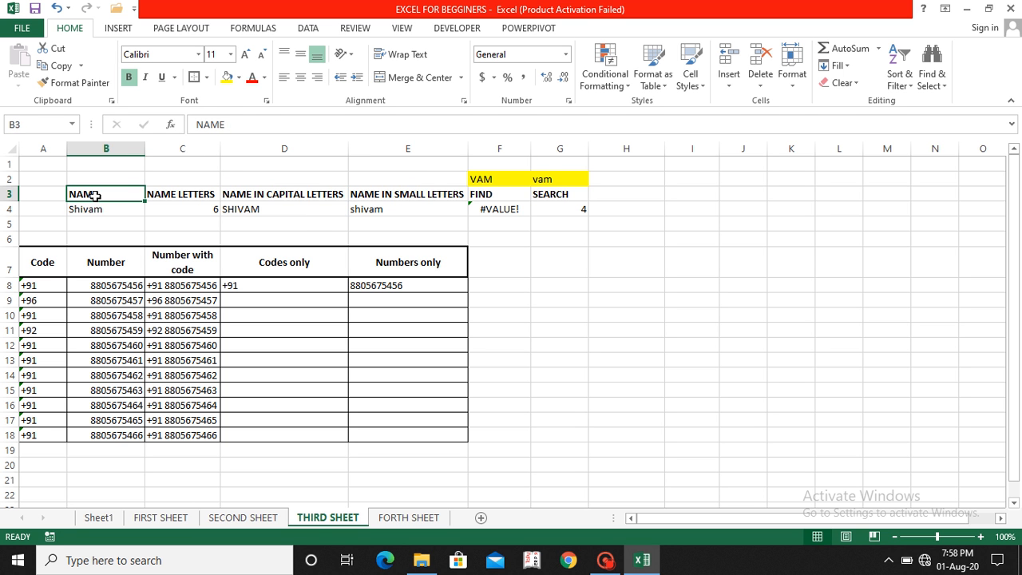
key(Down)
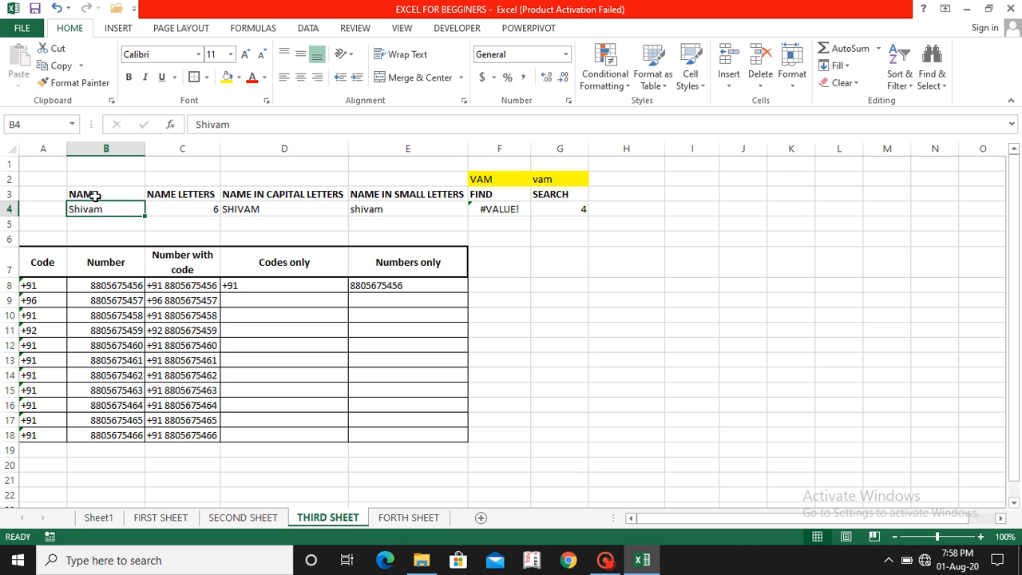
click(192, 213)
key(shift+Right)
key(shift+Right)
key(shift+Right)
key(shift+Right)
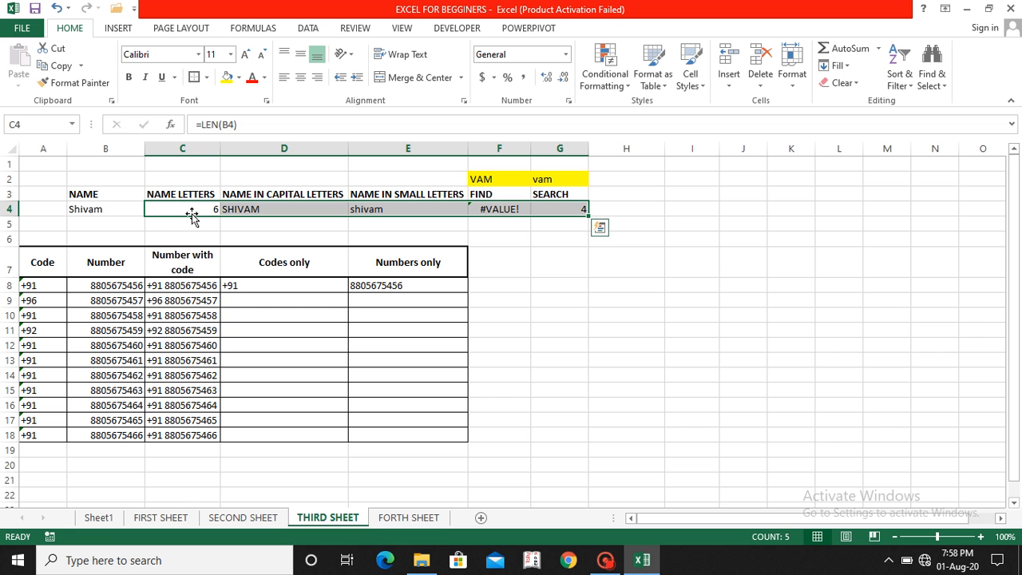
click(187, 208)
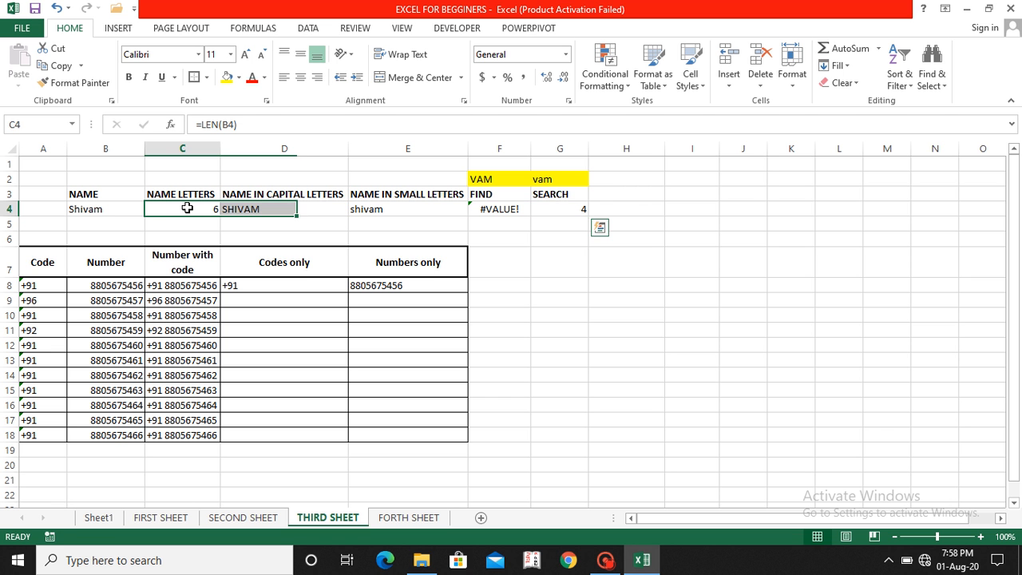
click(104, 209)
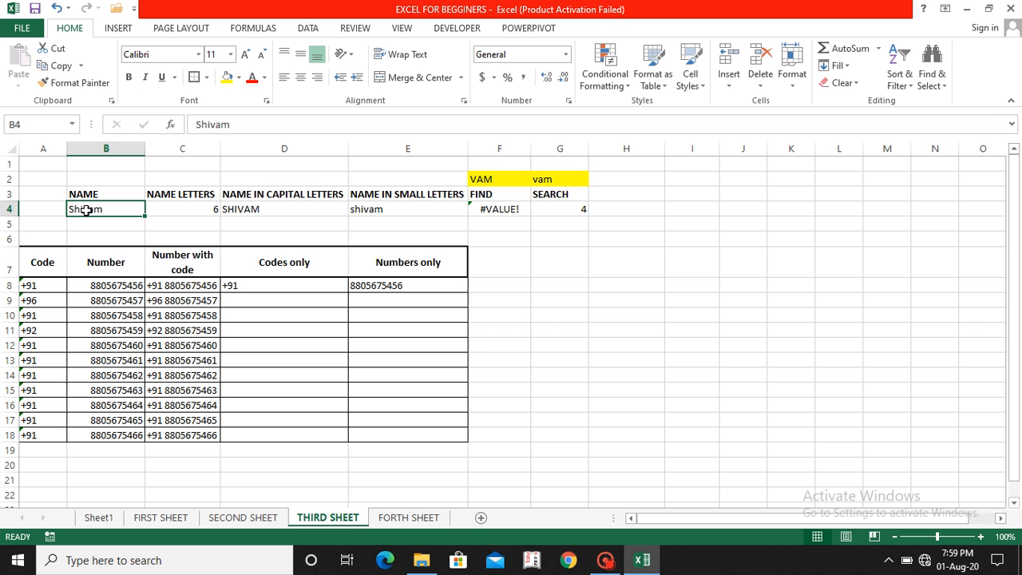
text(Ashu)
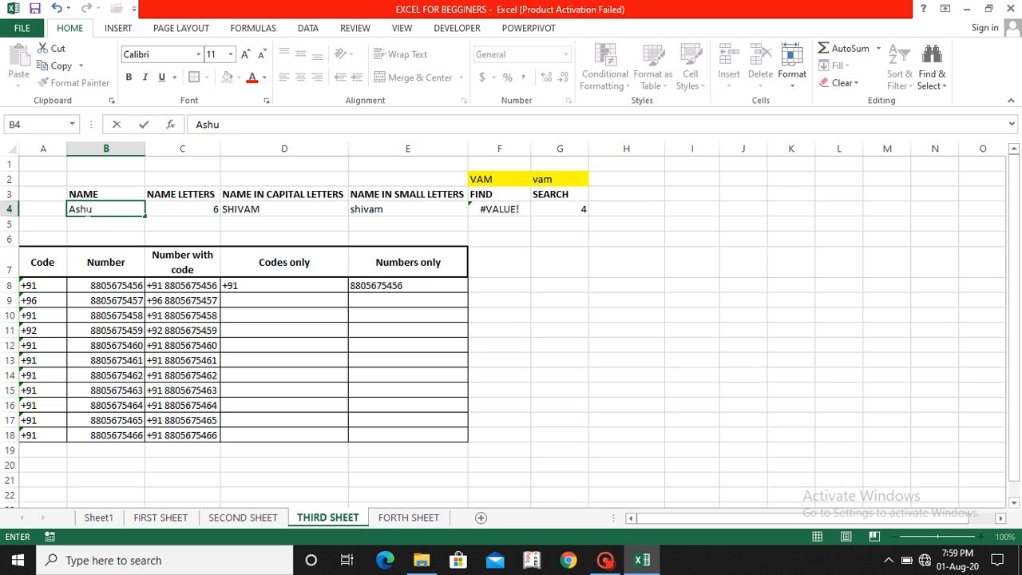
Step: Commit the shorter first name in B4 so the letter count becomes 4
key(Return)
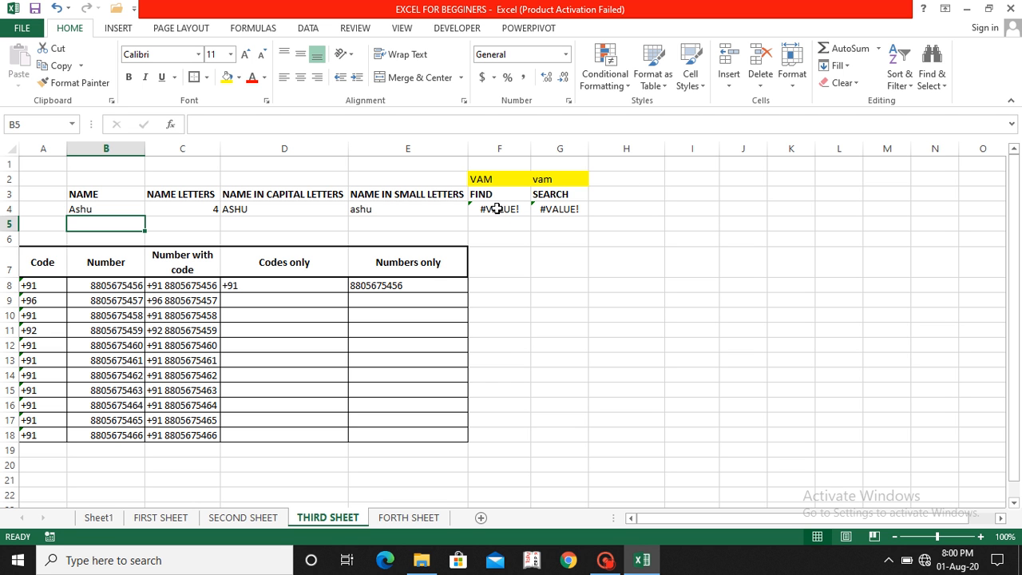
click(488, 177)
Step: Check the row 2 search texts and set the FIND text in F2 to s
key(Right)
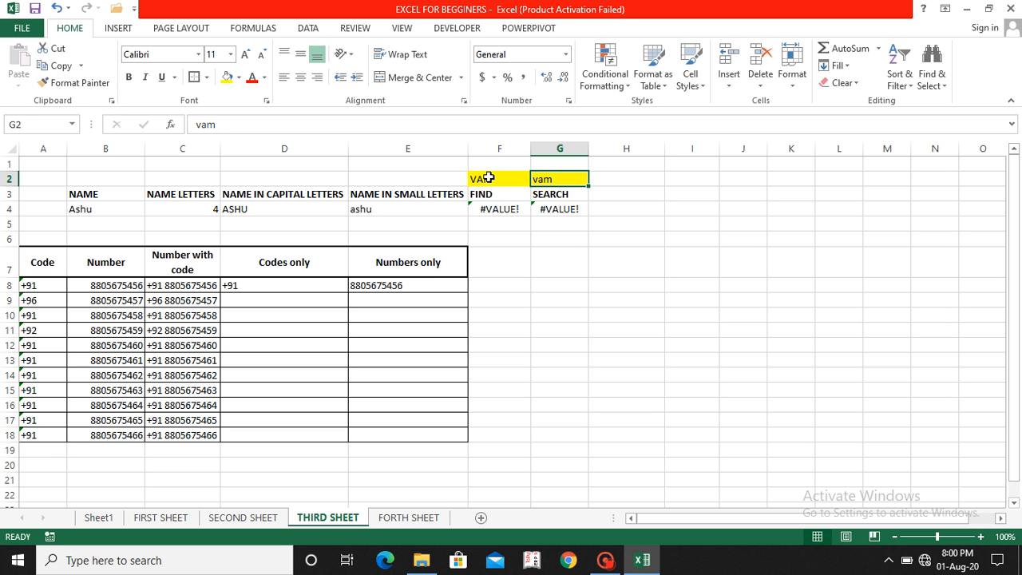
key(Right)
key(Left)
key(Left)
key(Right)
key(Left)
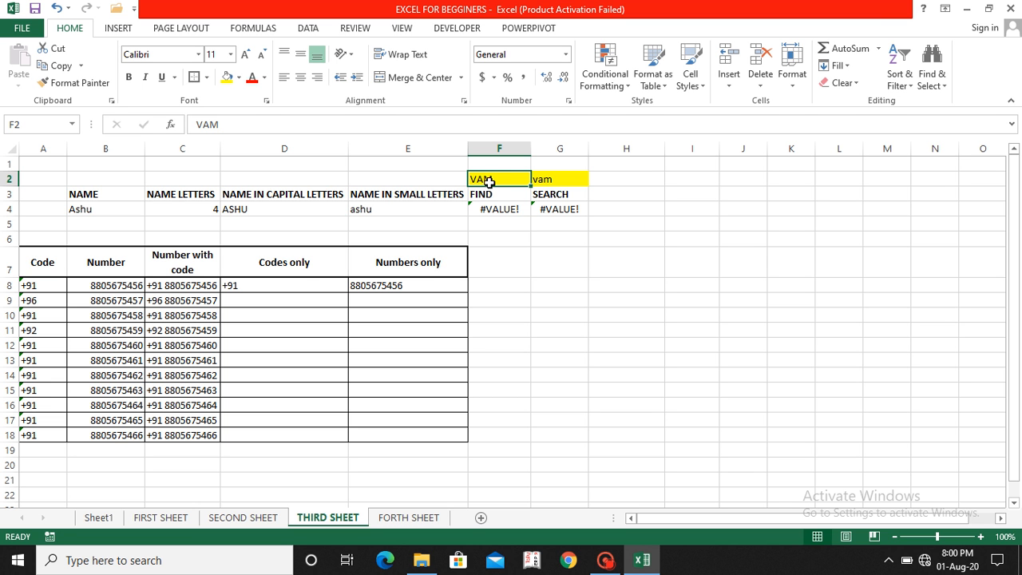
text(s)
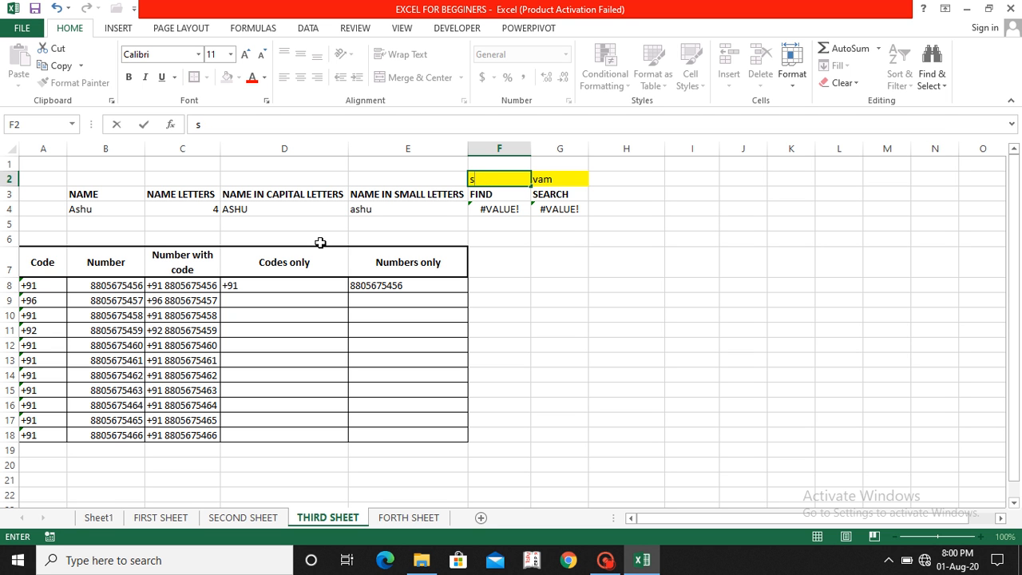
key(Return)
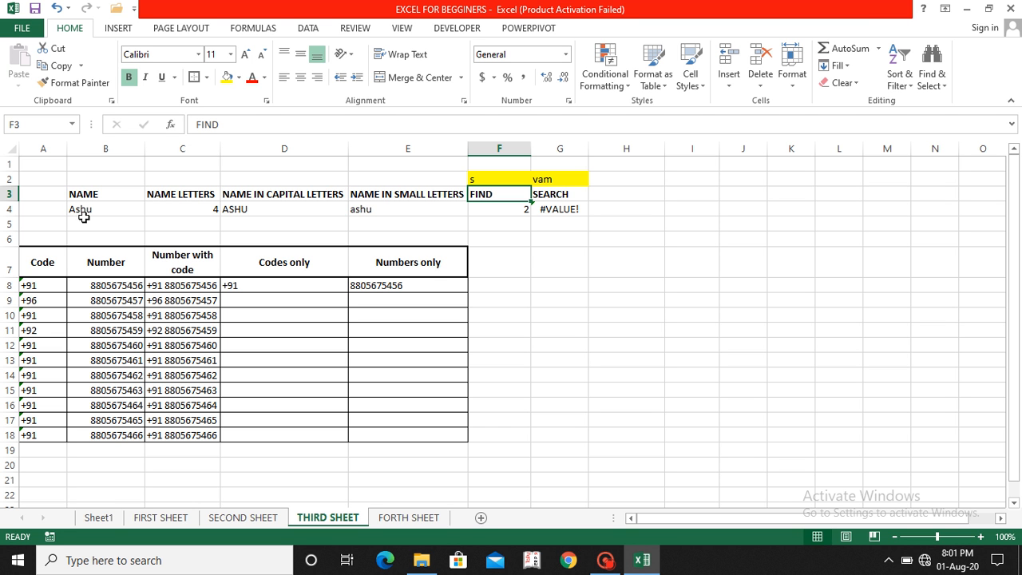
Step: Change the FIND text to sh, then to hu, so FIND returns 3
click(482, 179)
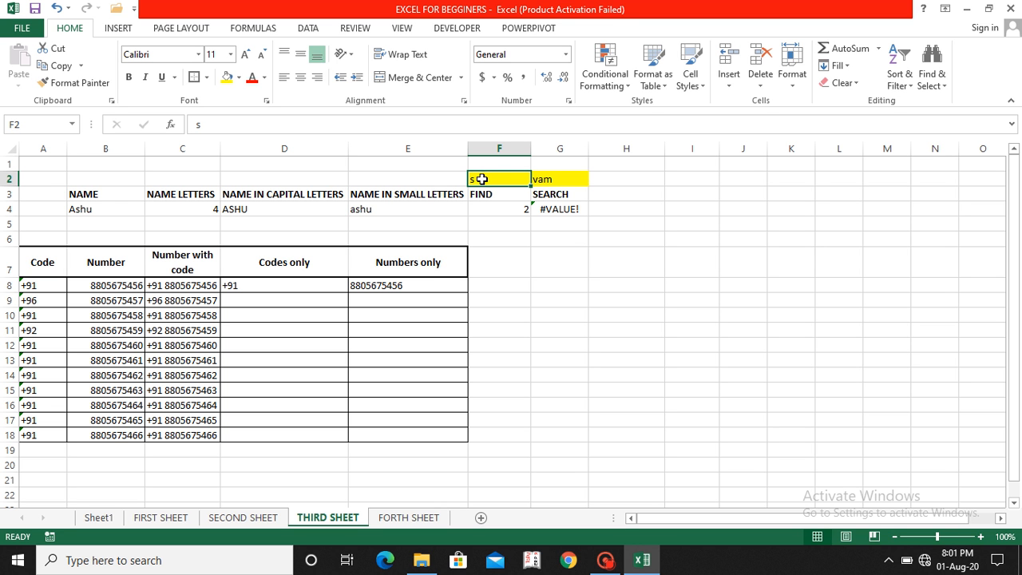
text(s)
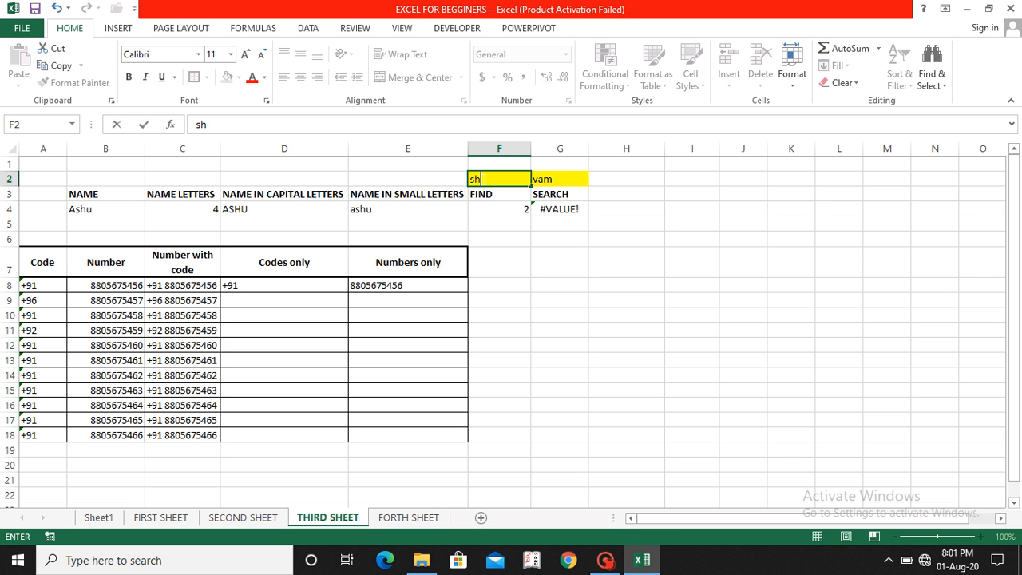
key(Return)
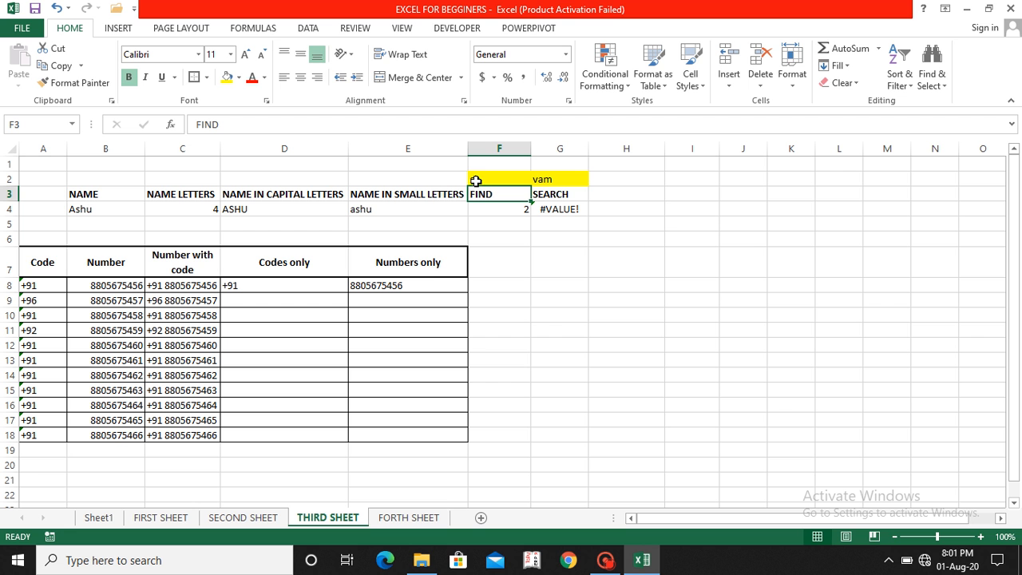
click(483, 182)
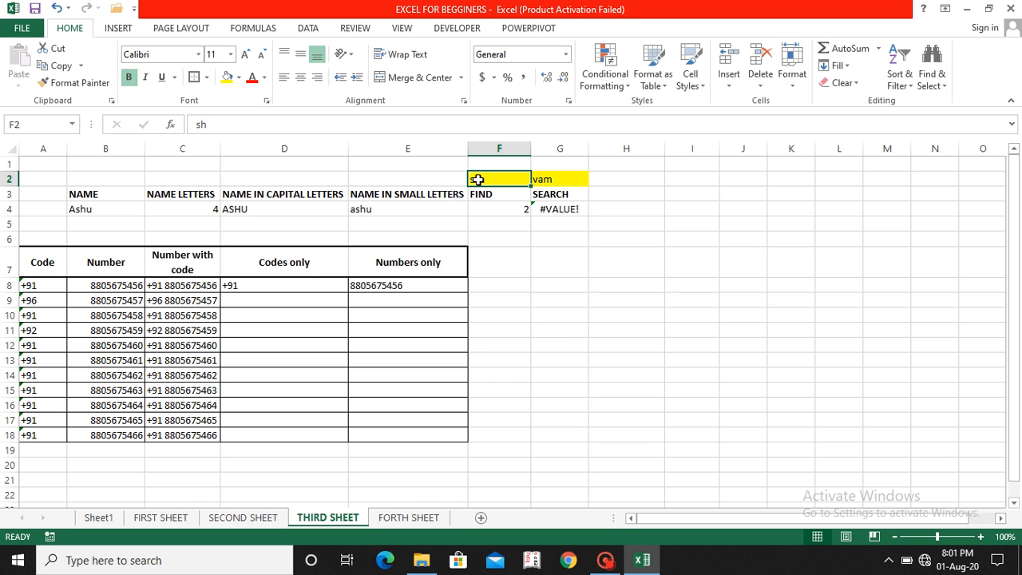
text(hu)
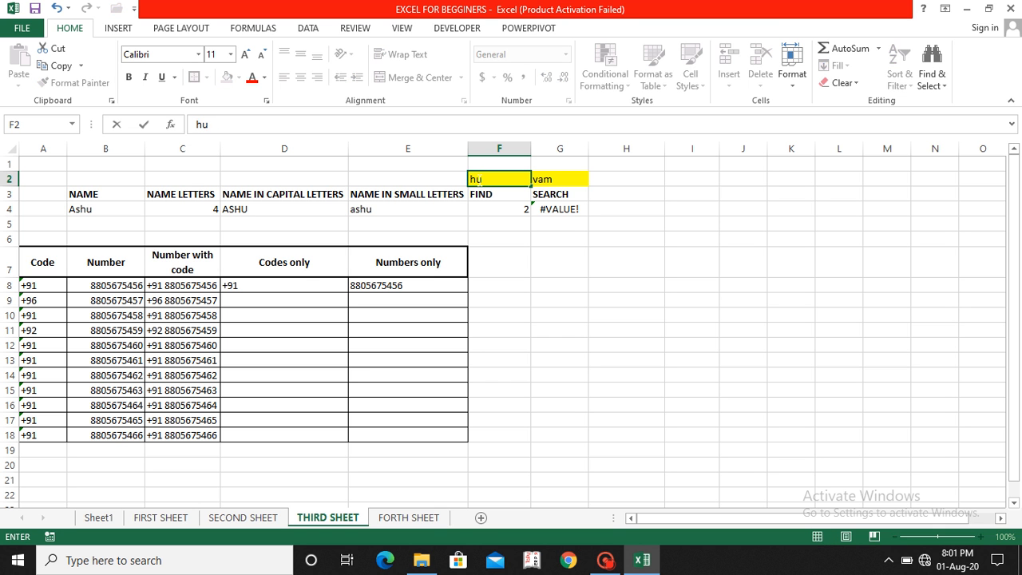
key(Return)
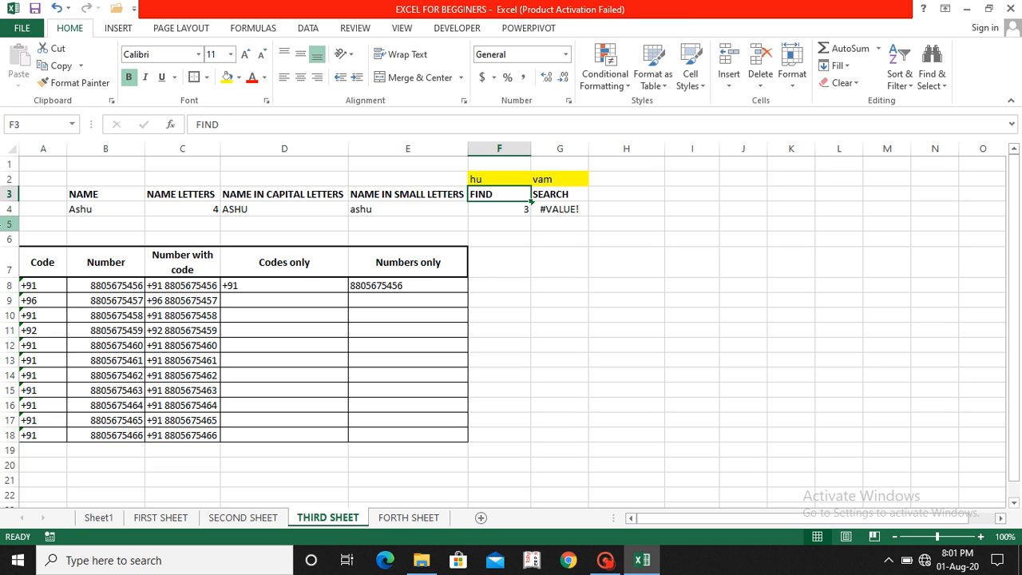
Step: Enter uppercase HU as the FIND text in F2, making FIND return #VALUE!
click(499, 179)
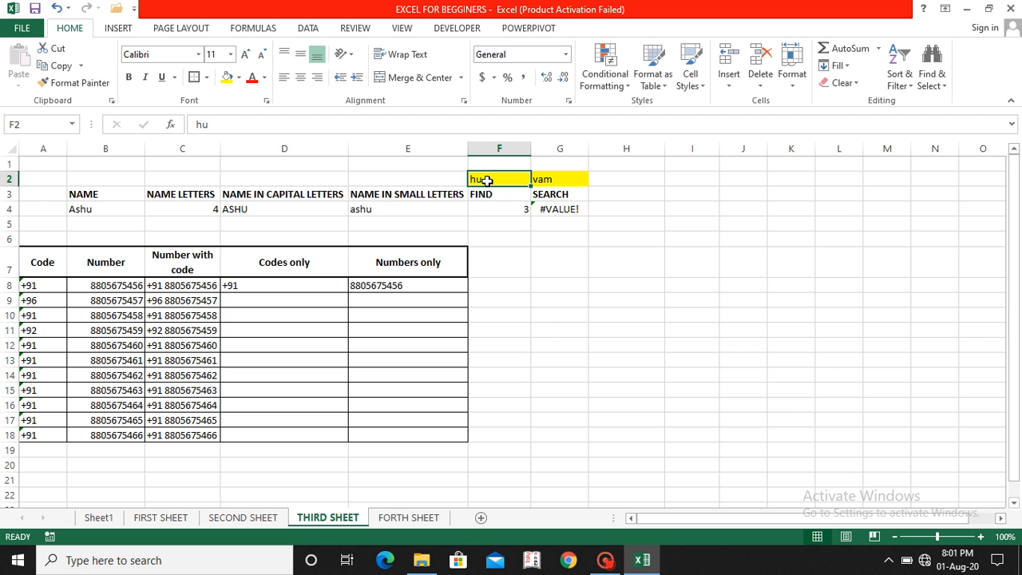
text(HU)
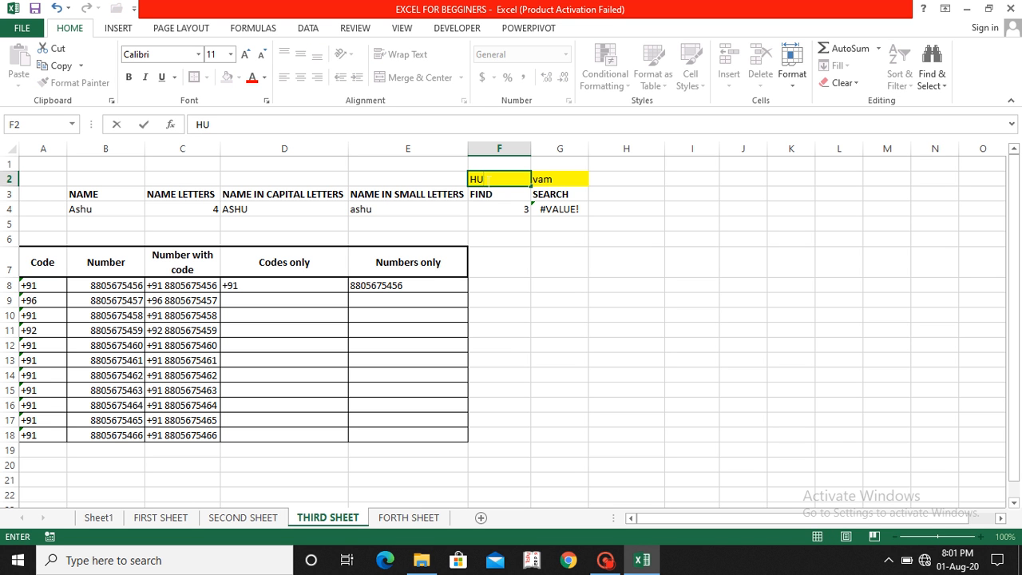
key(Return)
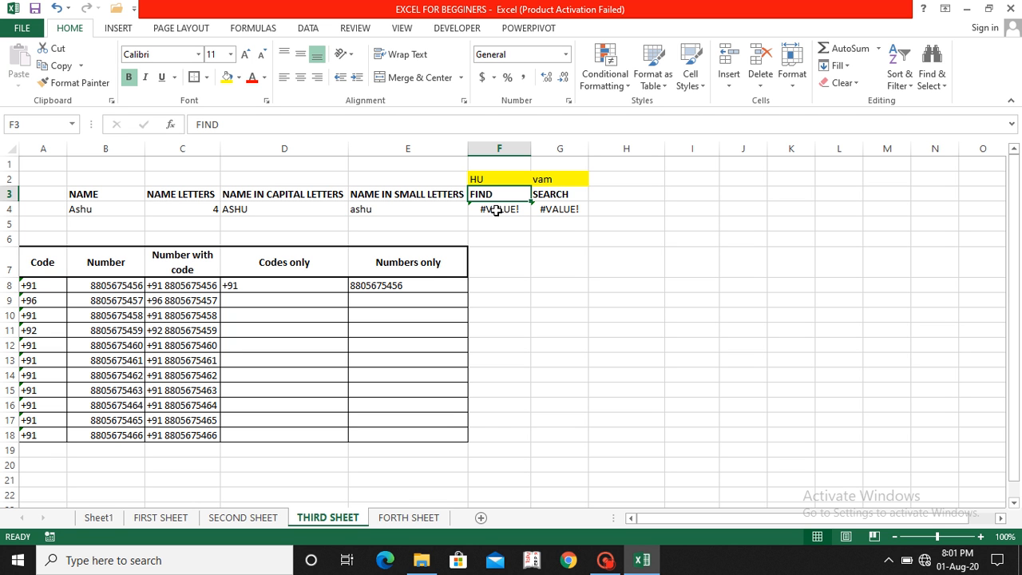
click(554, 180)
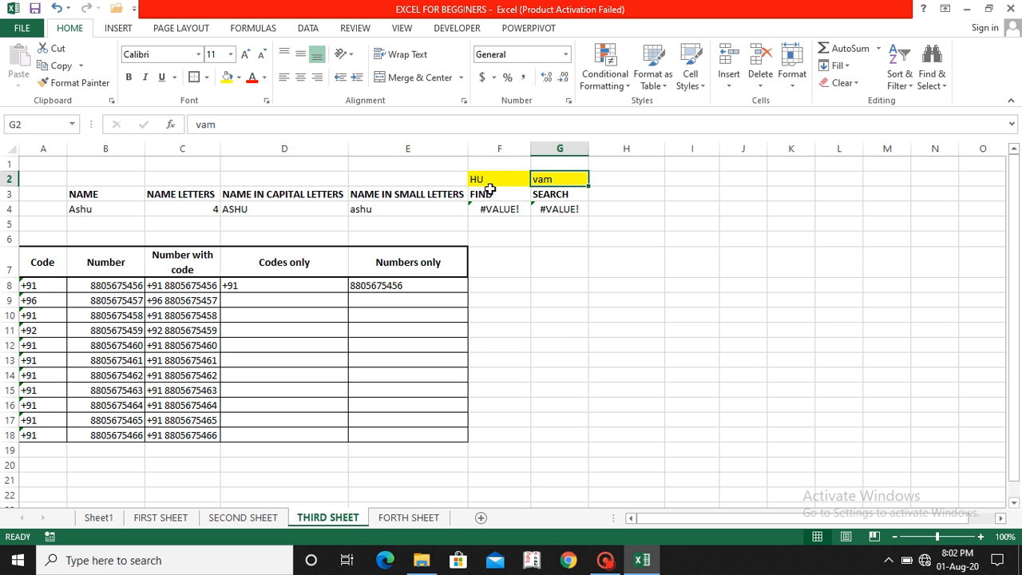
Step: Set G2's SEARCH text to HU, then lowercase hu, so SEARCH returns 3
text(HU)
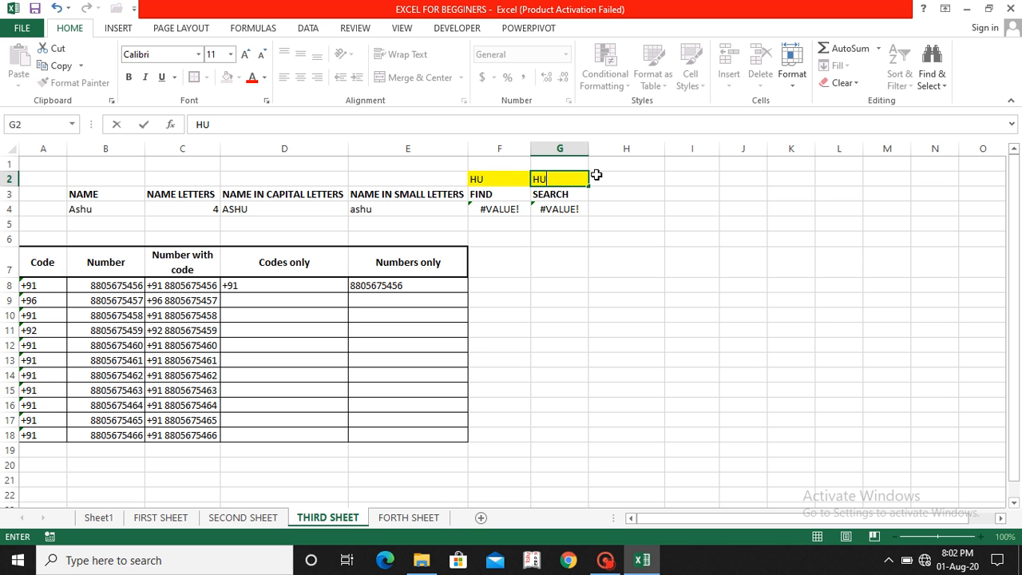
key(Return)
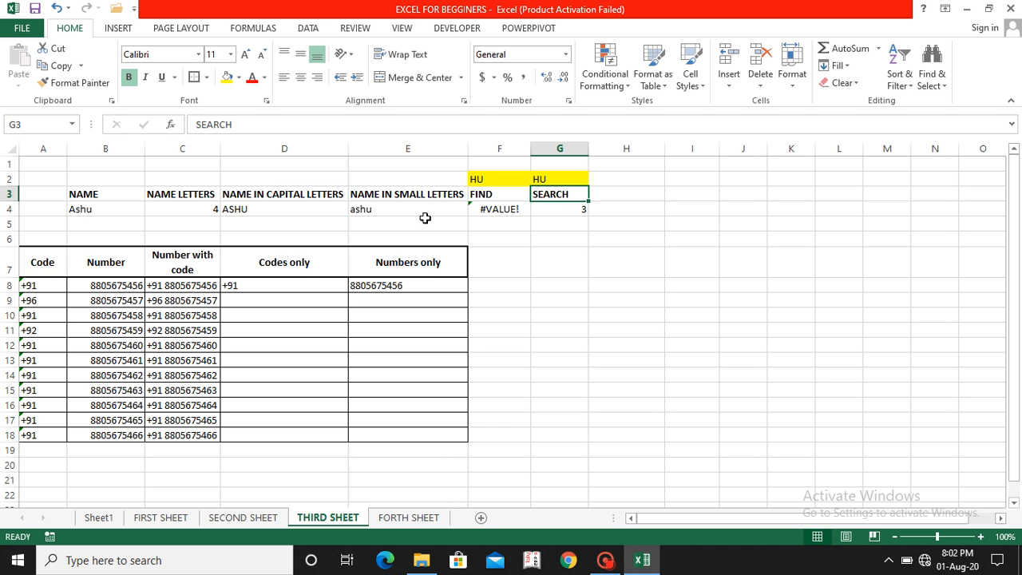
click(547, 179)
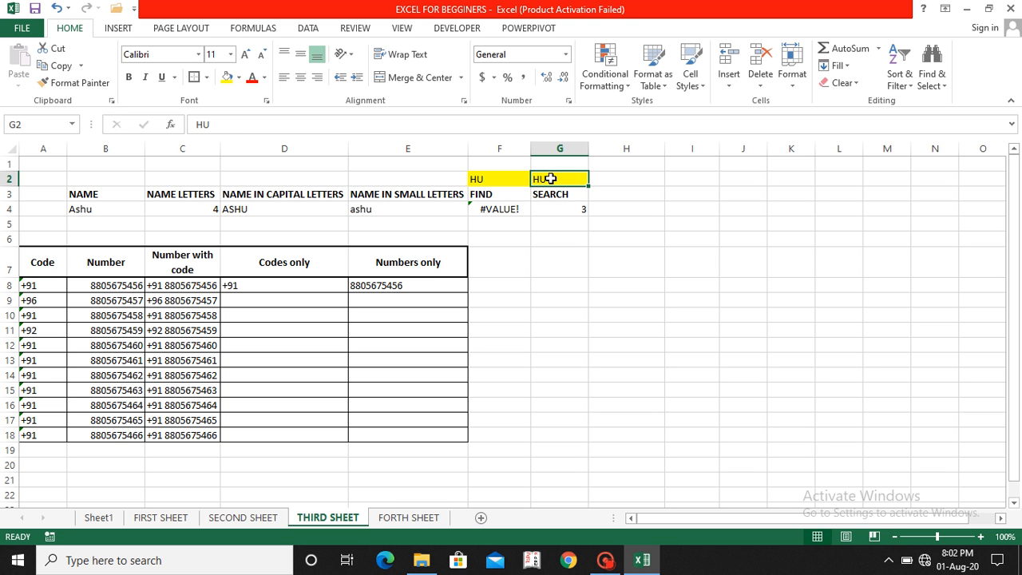
text(hu)
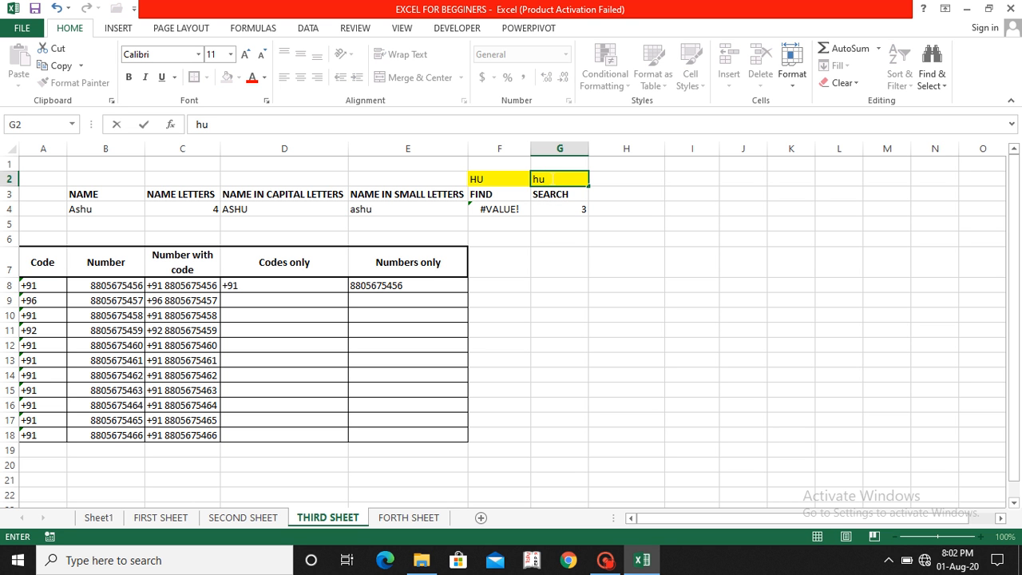
key(Return)
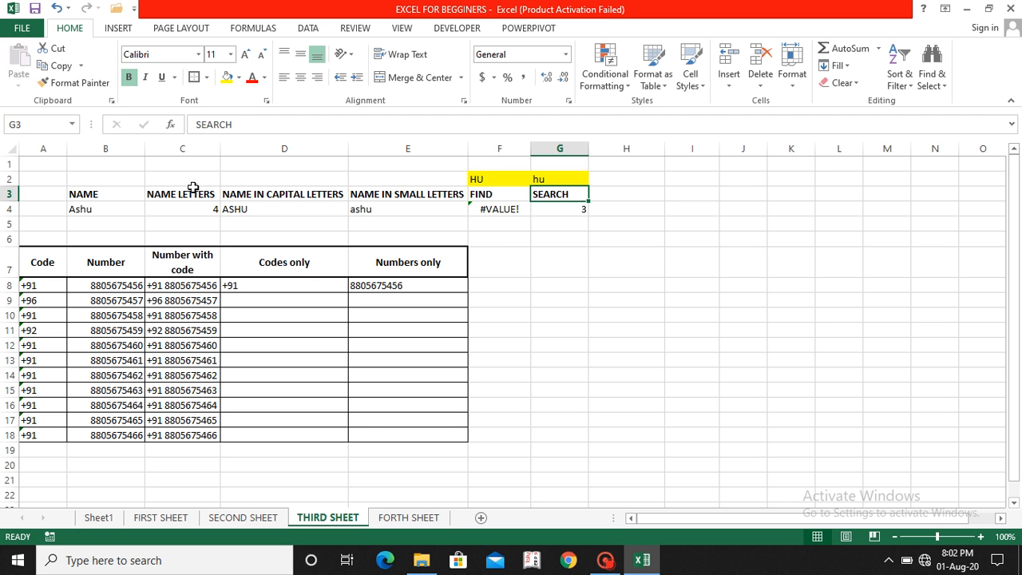
click(80, 222)
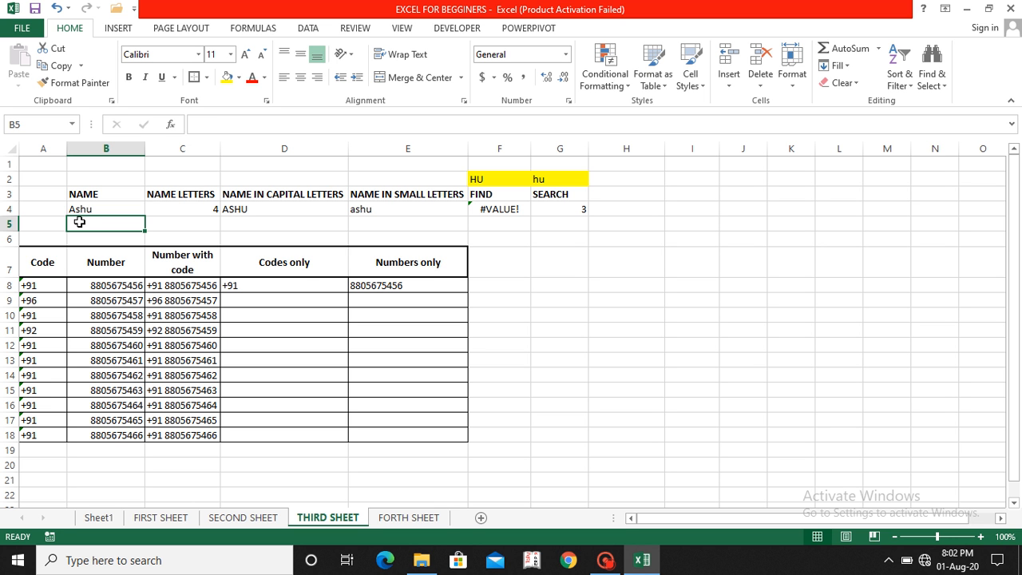
Step: Type a second full name into B5, capitalising the surname's first letter
text(An)
key(BackSpace)
key(BackSpace)
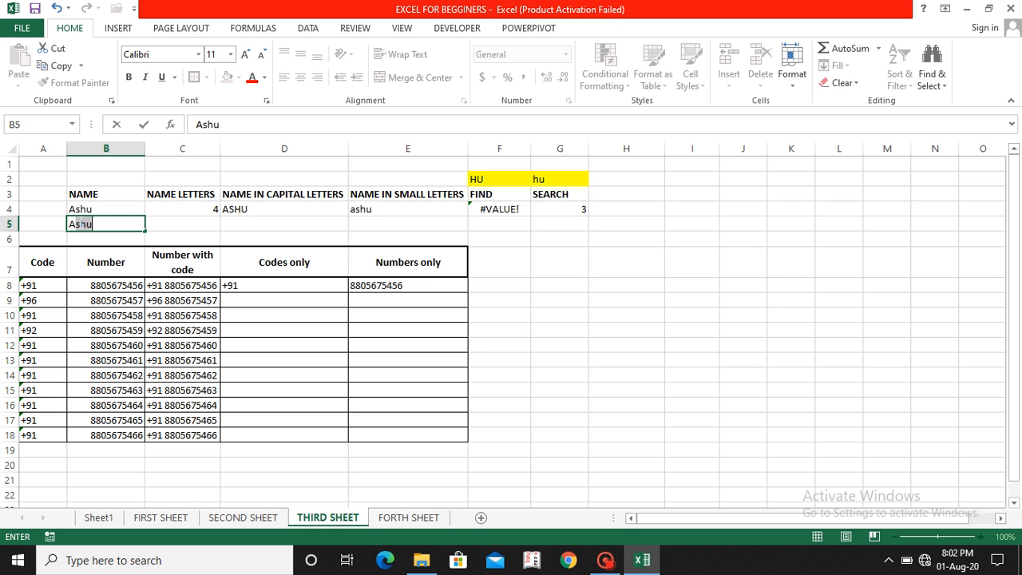
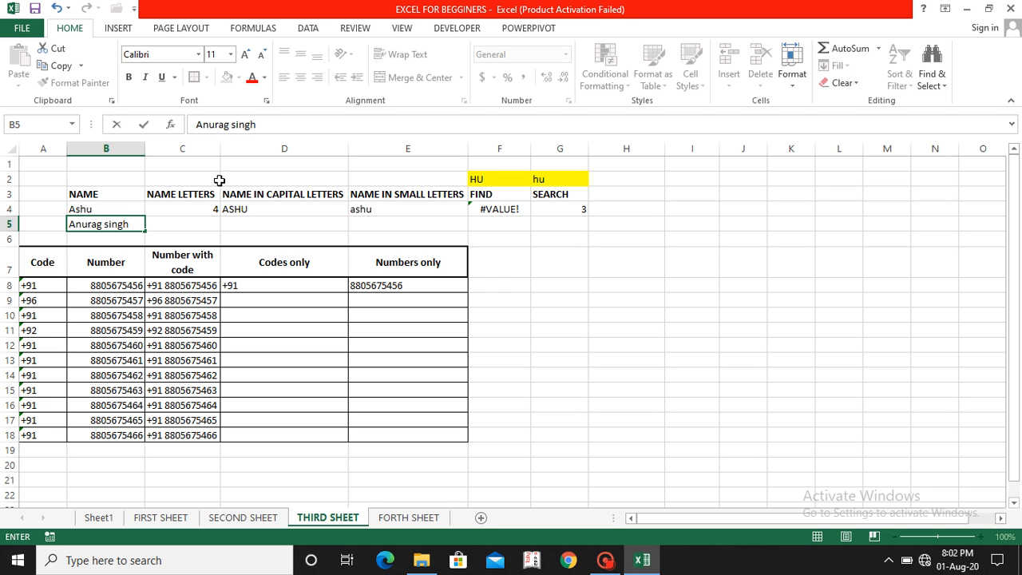
click(231, 125)
key(Delete)
text(S)
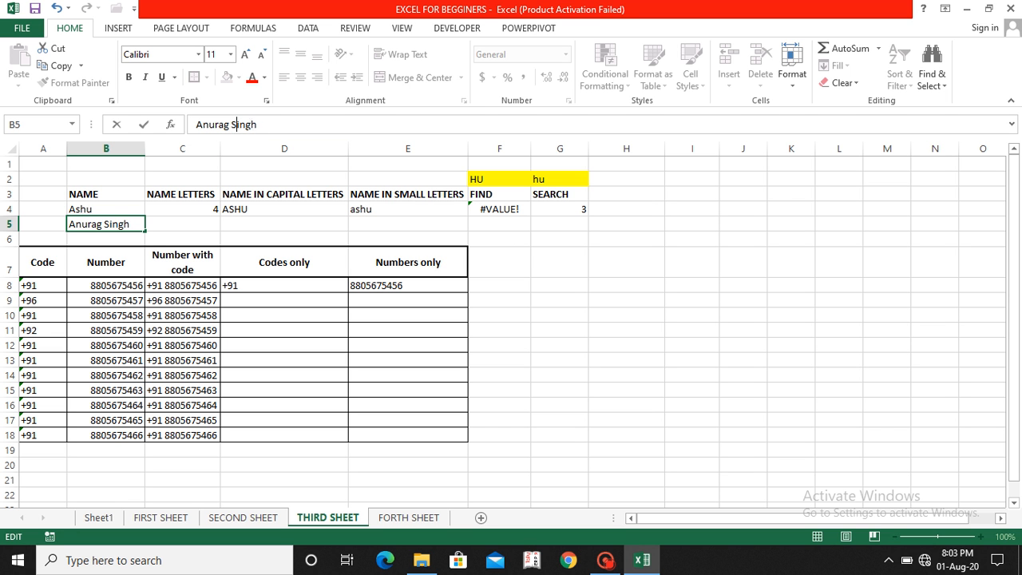
key(Return)
Step: Start a LEN formula with a quoted text argument in C5
key(Up)
key(Right)
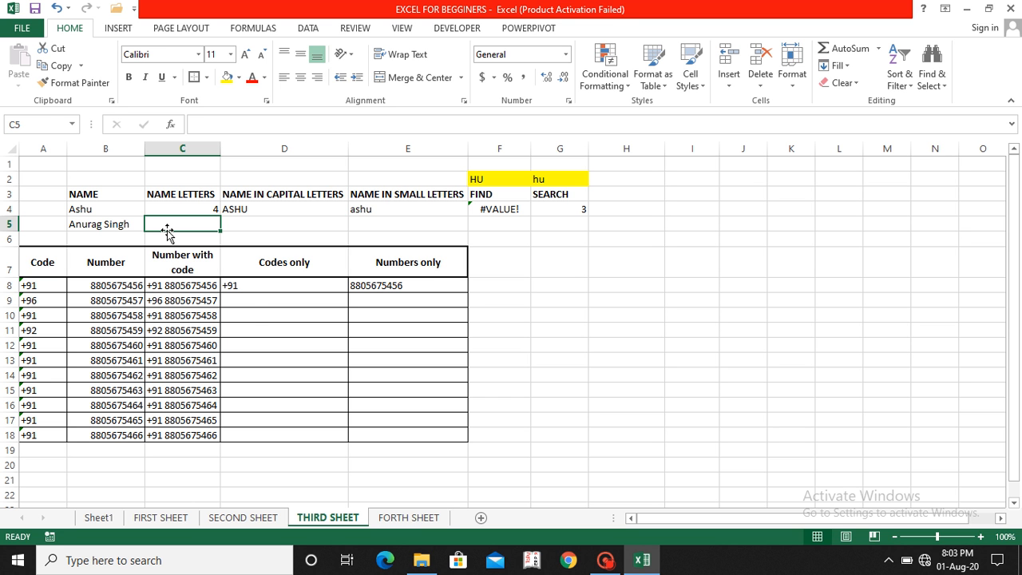
text(=)
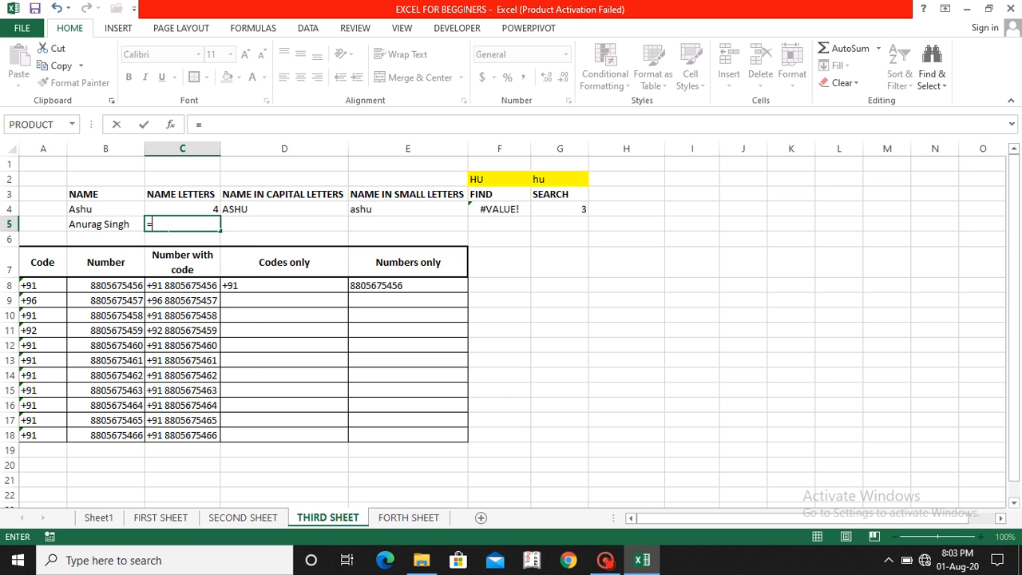
text(len)
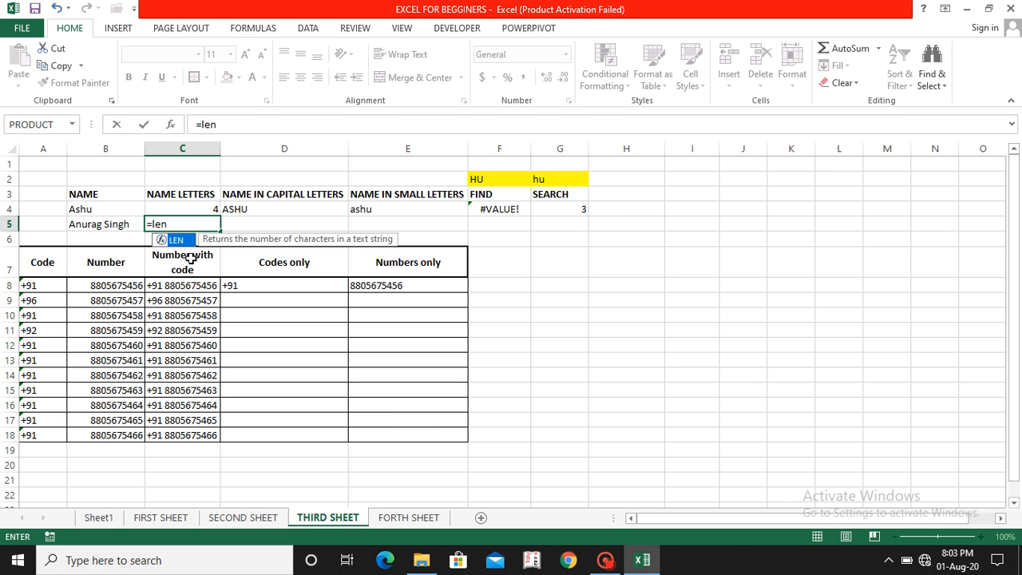
text(()
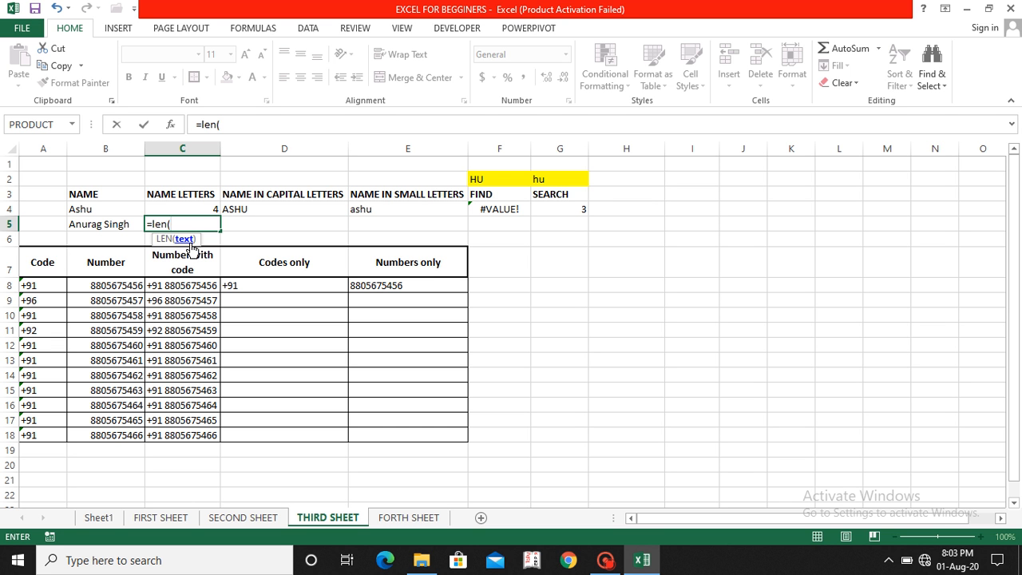
text(")
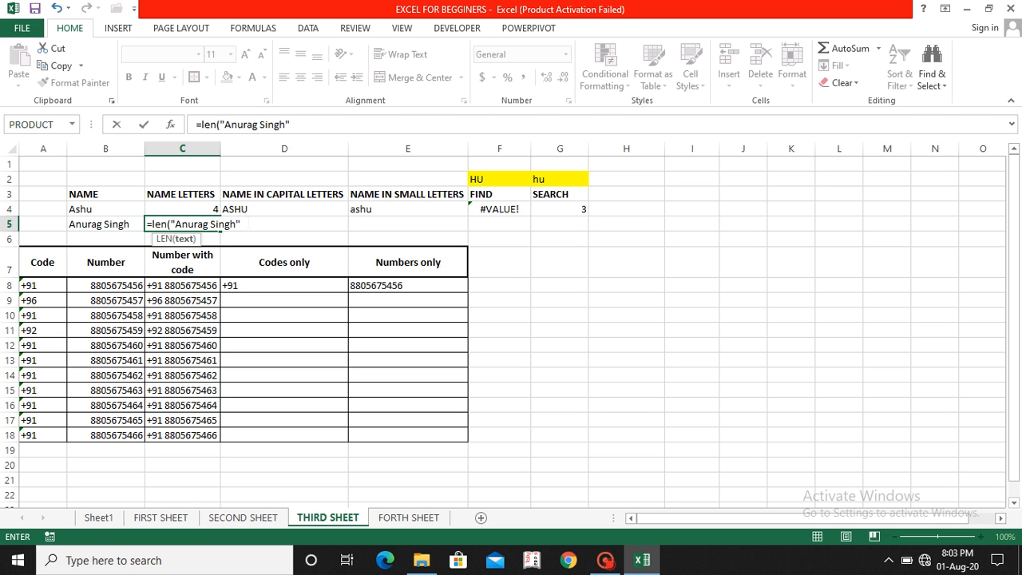
Step: Complete C5's LEN formula with the full name in quotes, giving 12
key(Return)
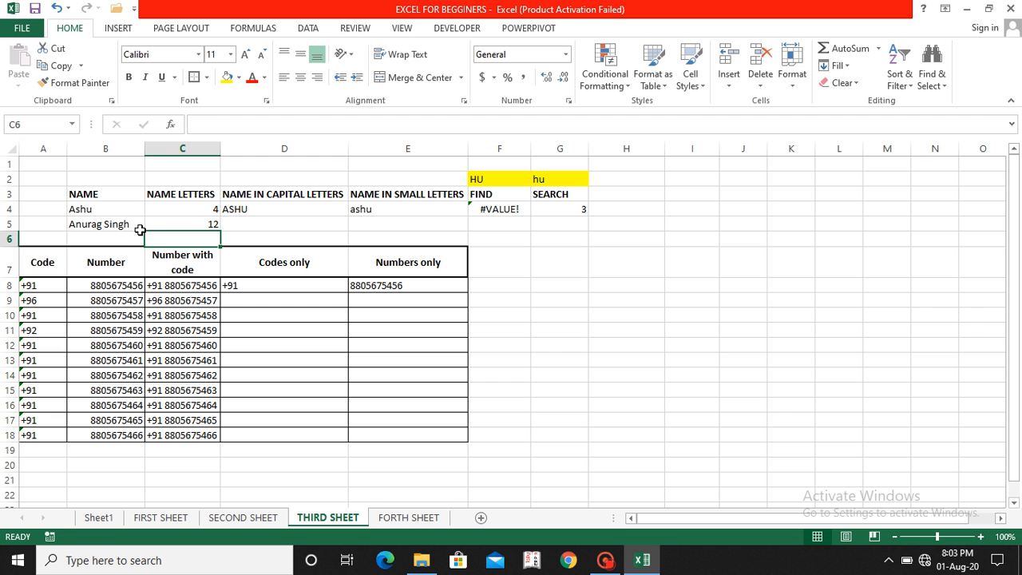
click(197, 225)
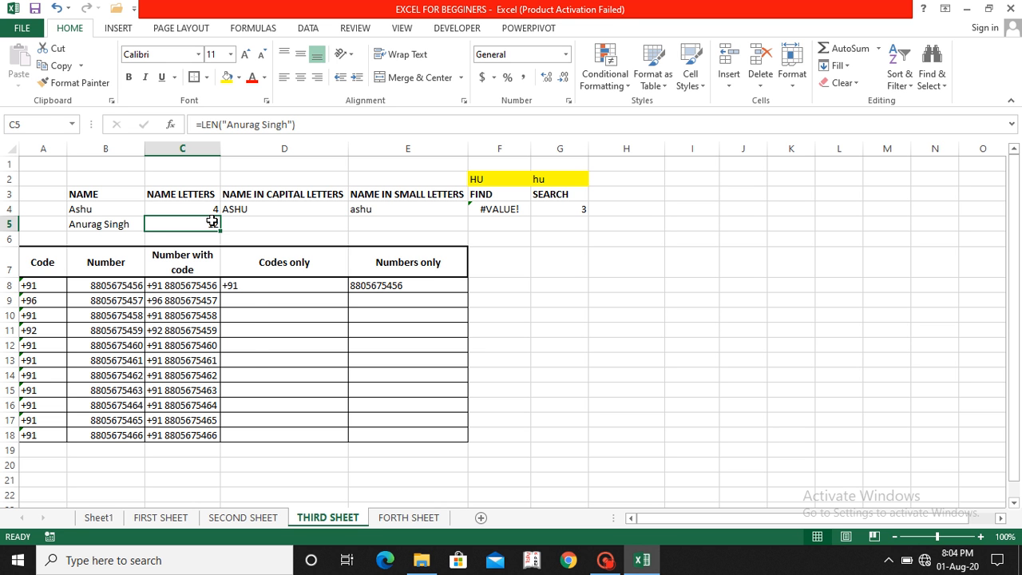
Step: Rewrite C5 as =LEN(B5), still returning 12
text(=le)
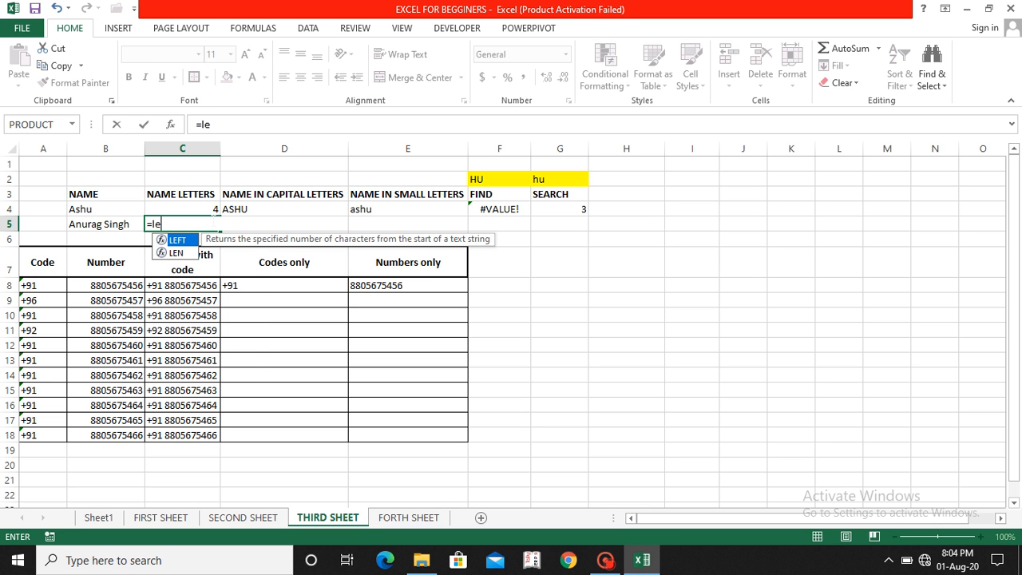
text(n()
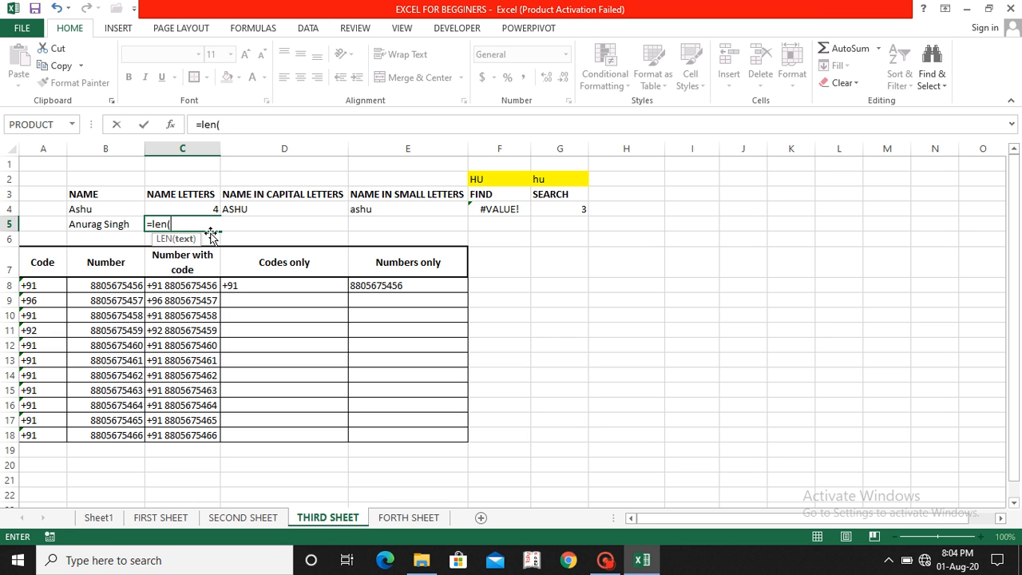
click(96, 224)
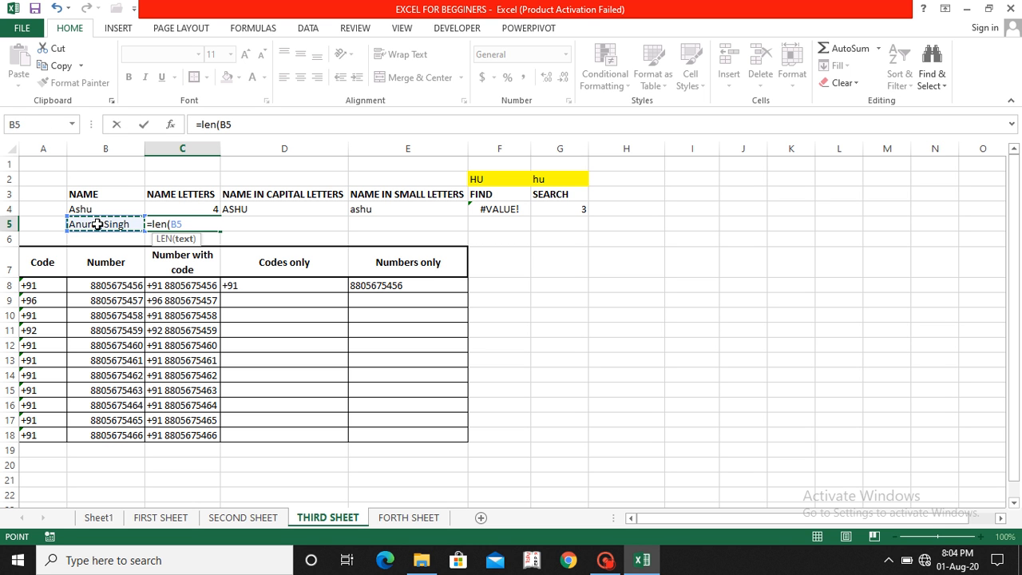
text())
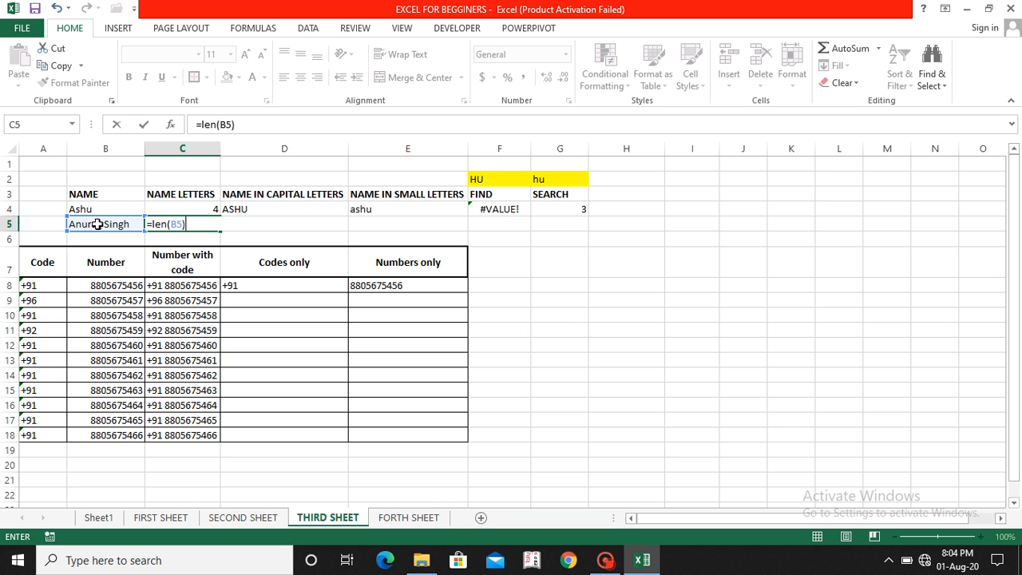
key(Return)
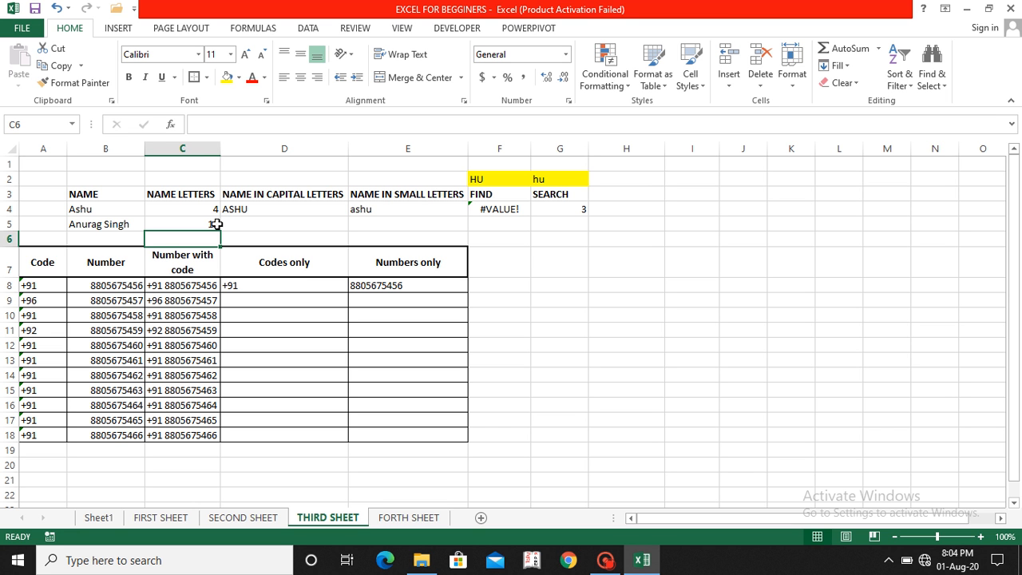
Step: Enter =UPPER(B5) in D5 to show the second name in capitals
click(245, 223)
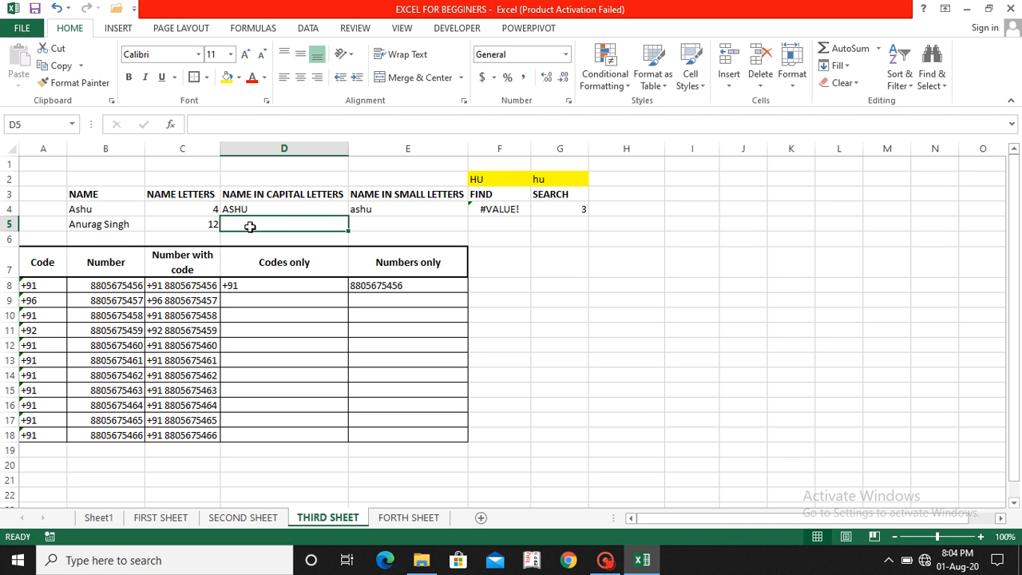
text(=)
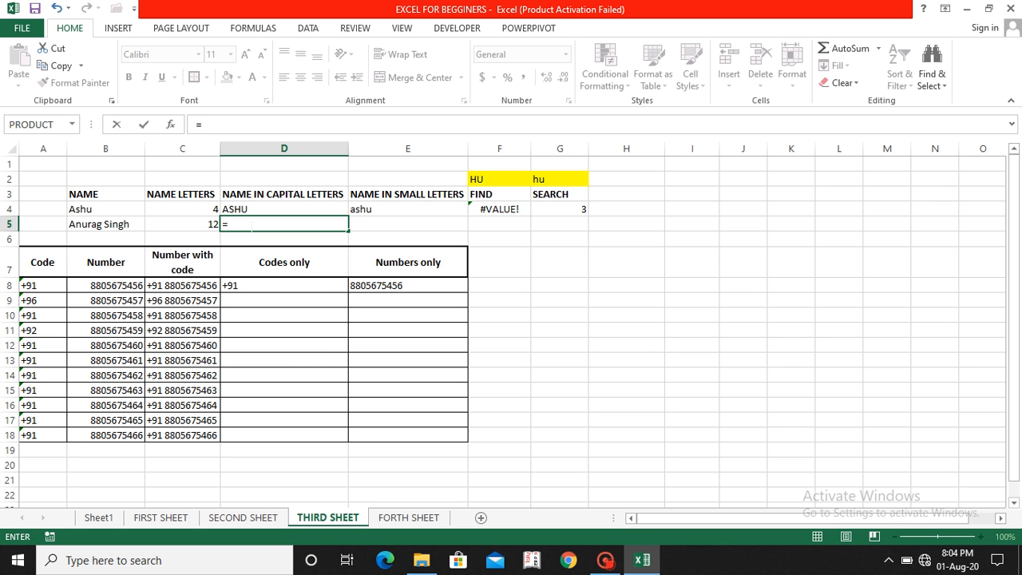
text(l)
key(BackSpace)
text(upp)
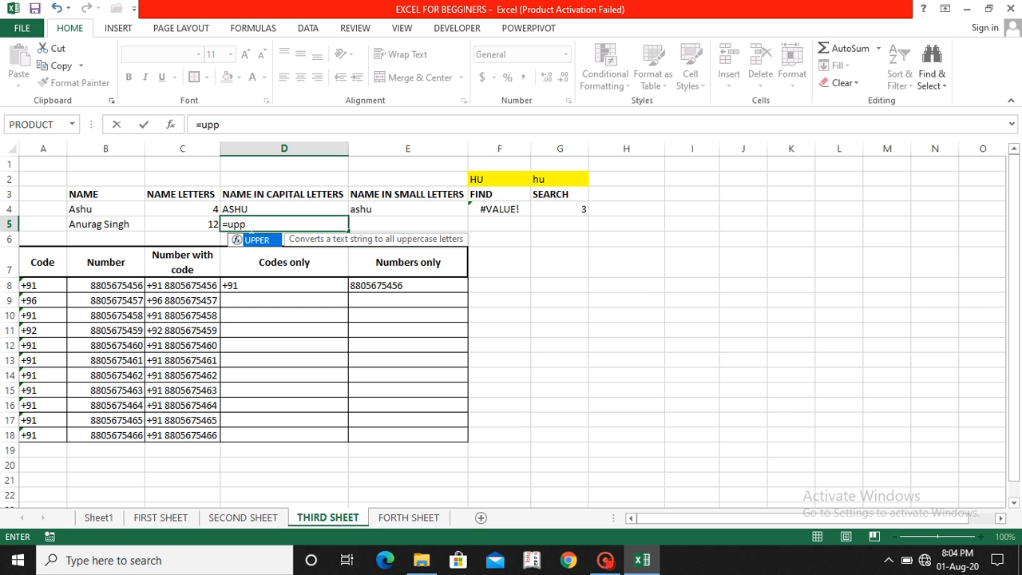
text(er()
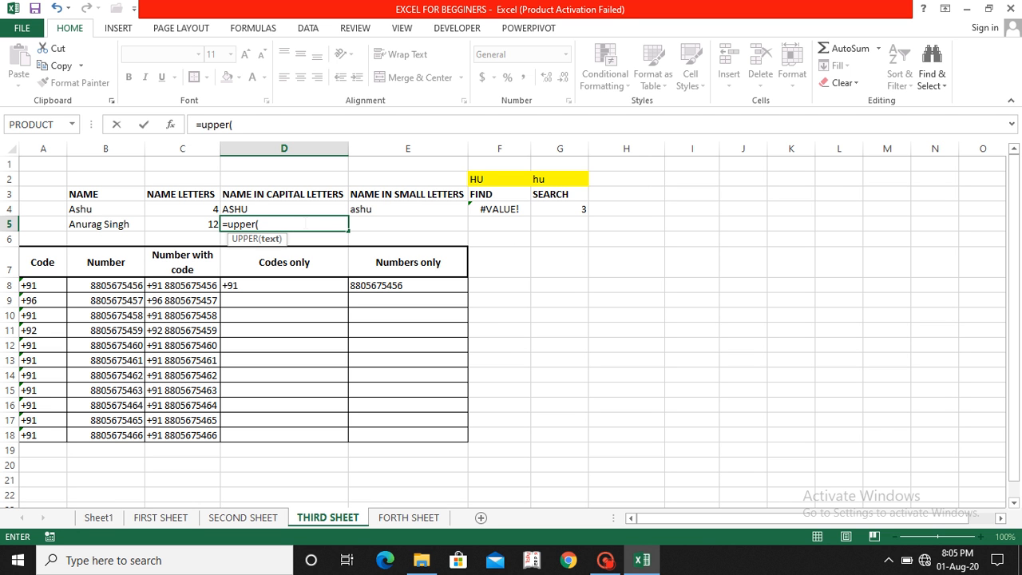
click(115, 225)
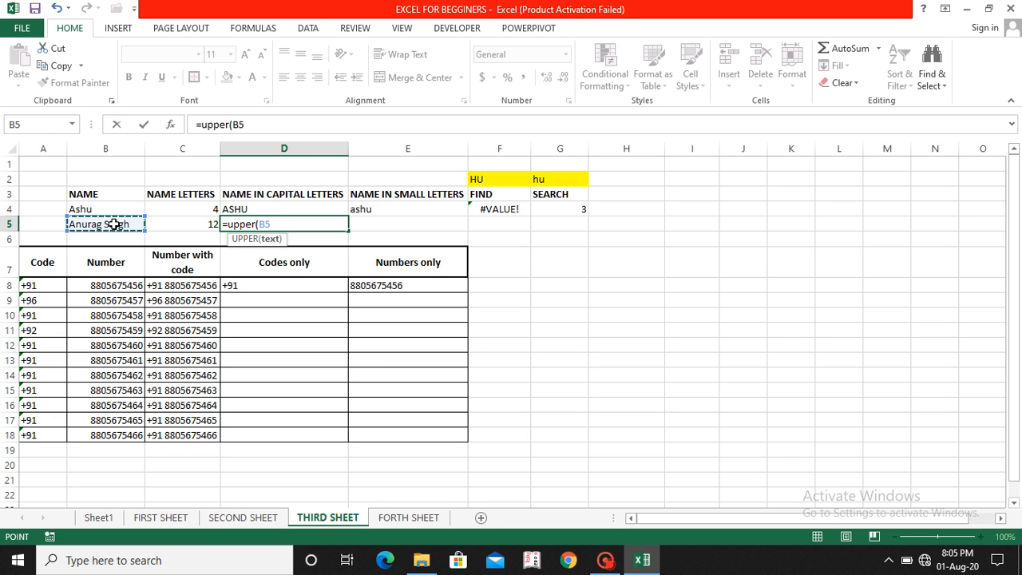
text())
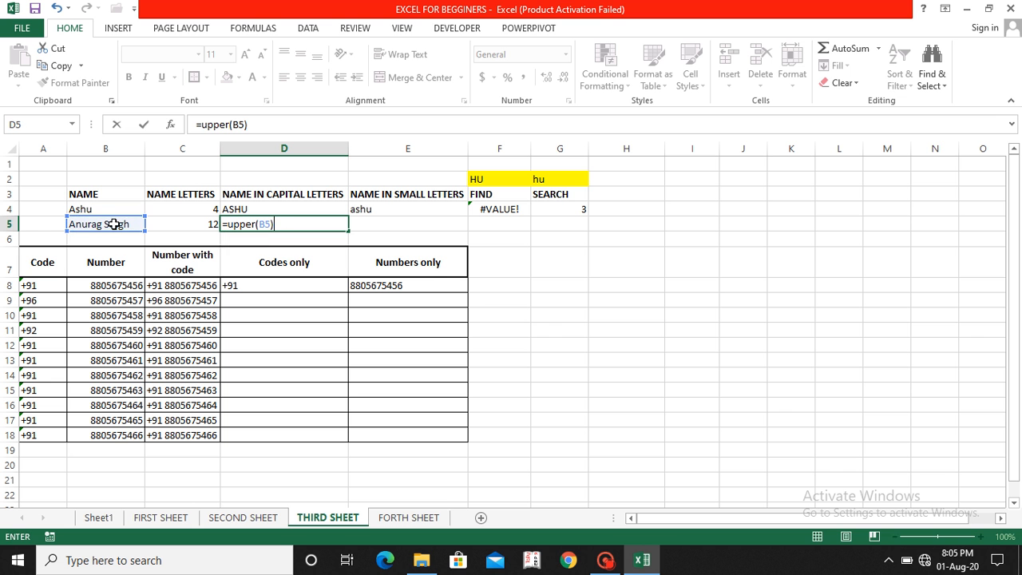
key(Return)
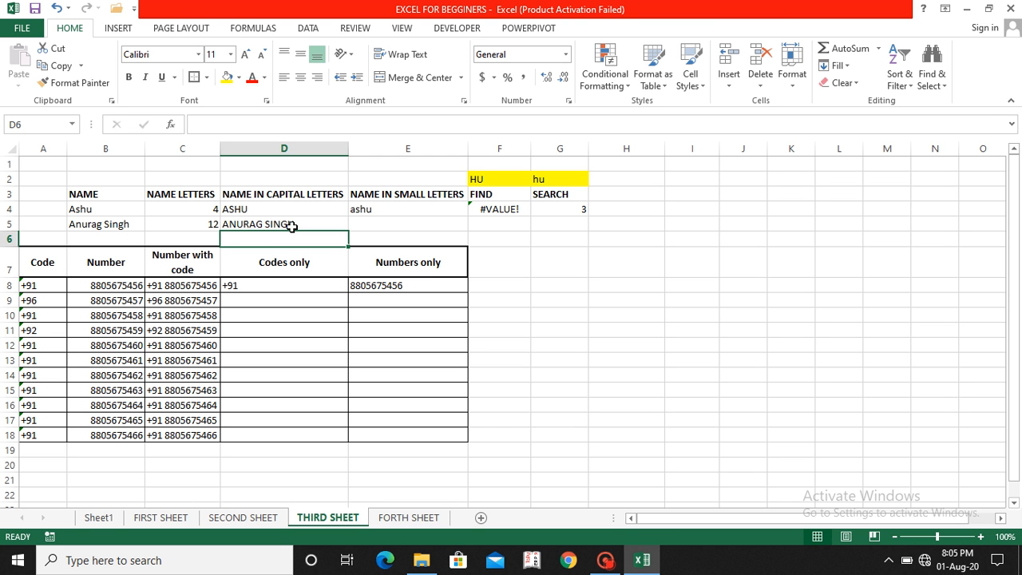
click(364, 227)
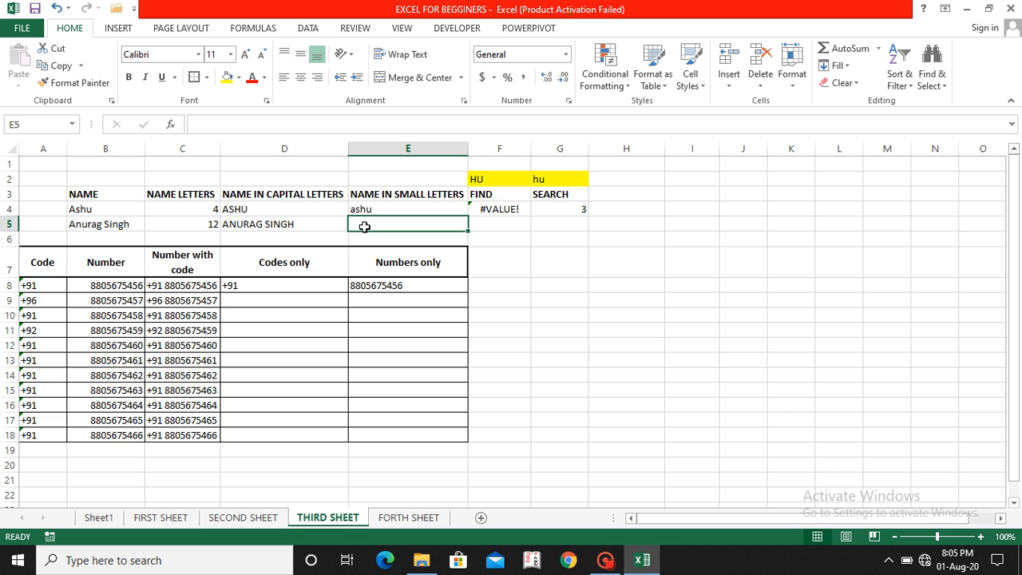
text(=)
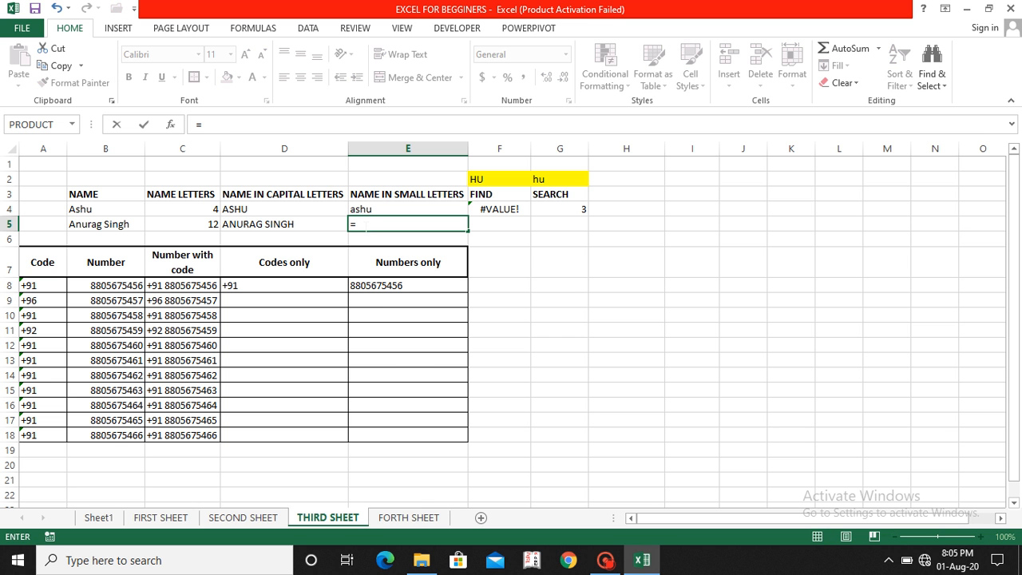
text(lower)
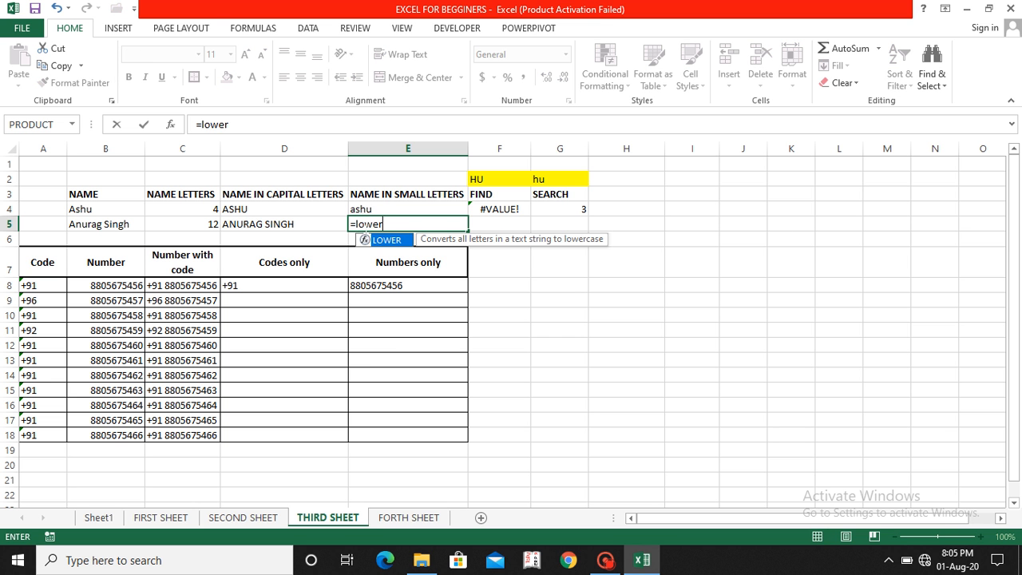
key(Tab)
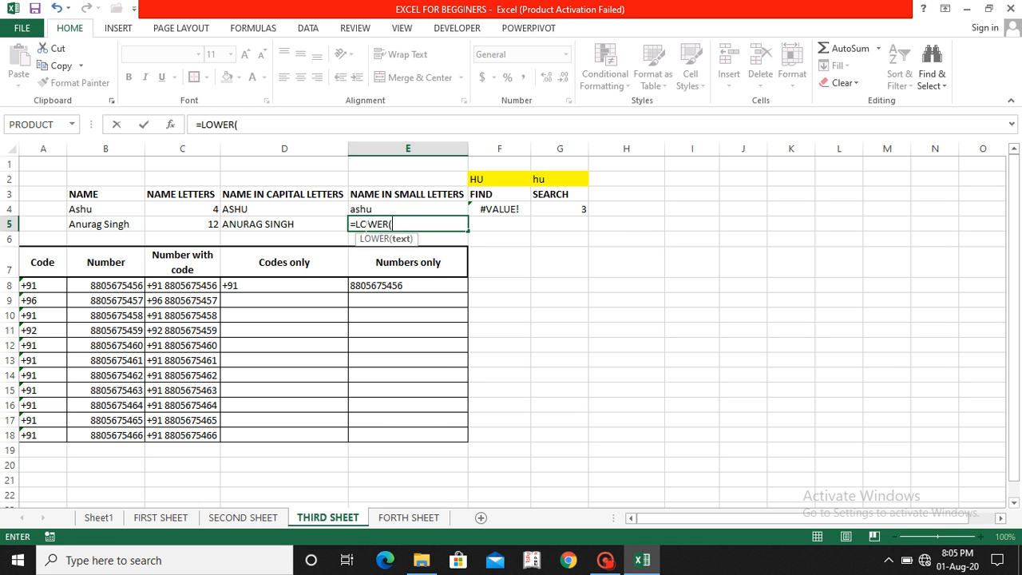
click(128, 227)
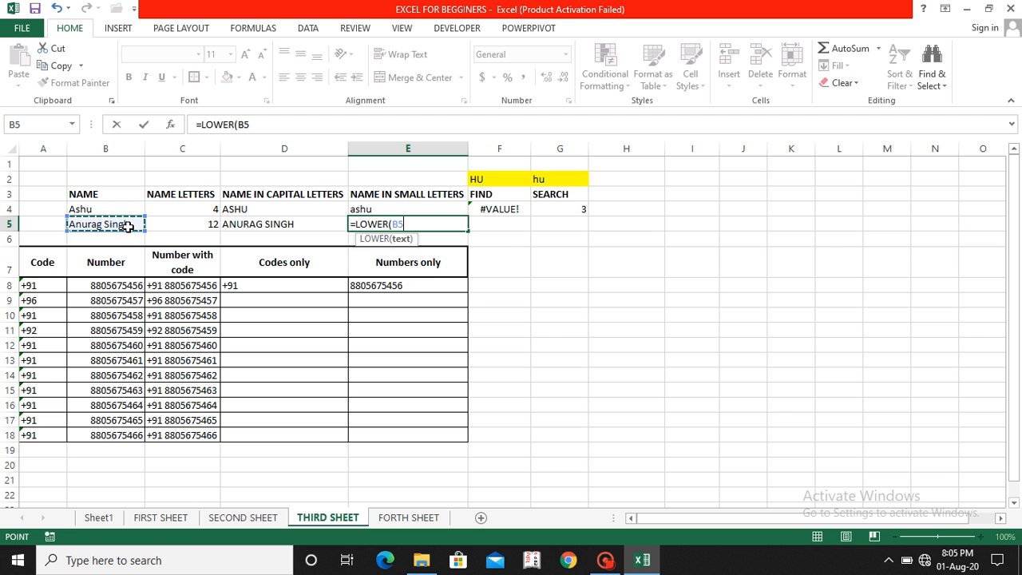
text())
key(Return)
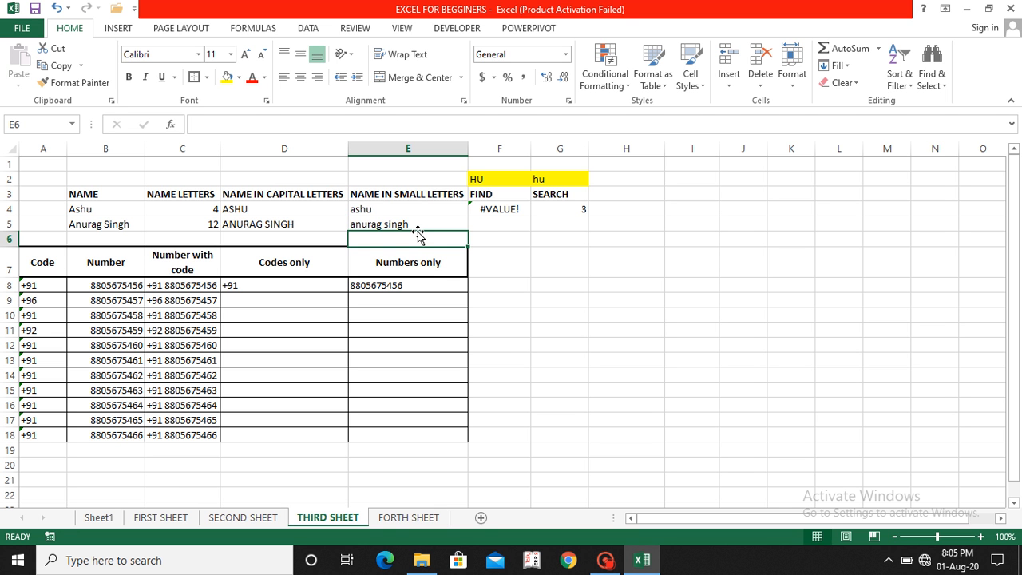
Step: Enter a FIND formula in F5 locating "rag" within B5, returning 4
click(481, 224)
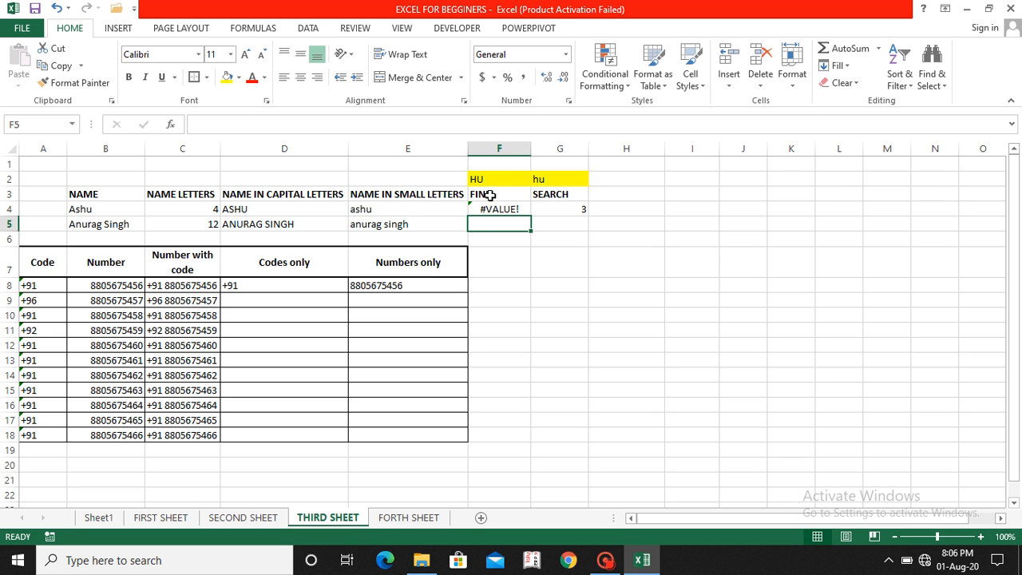
text(=)
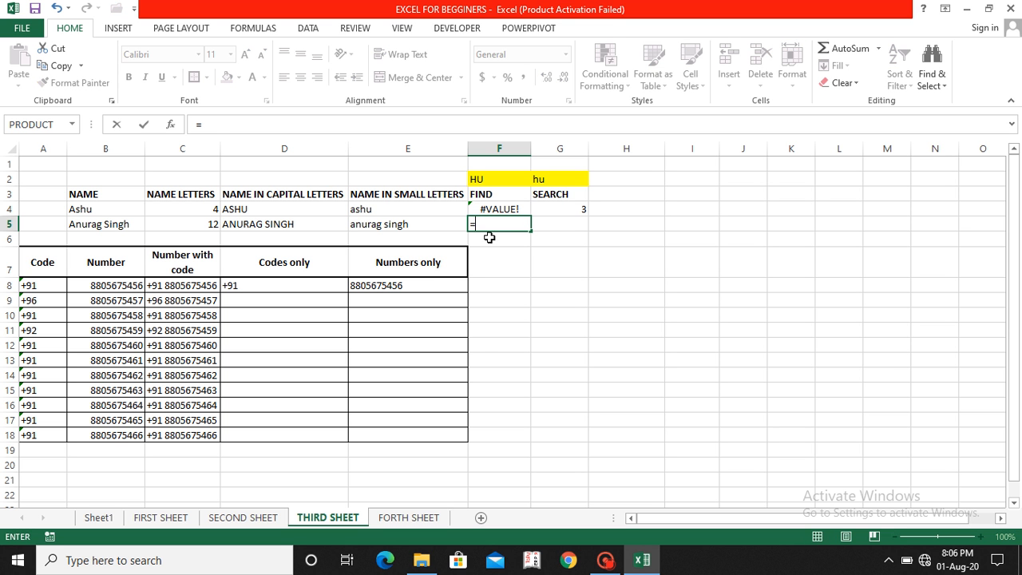
text(find)
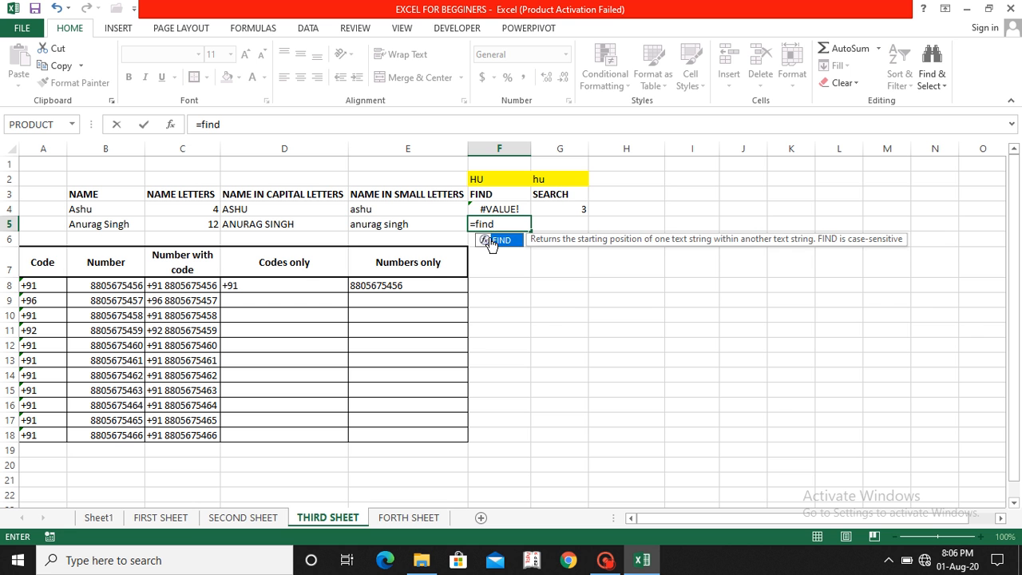
text(()
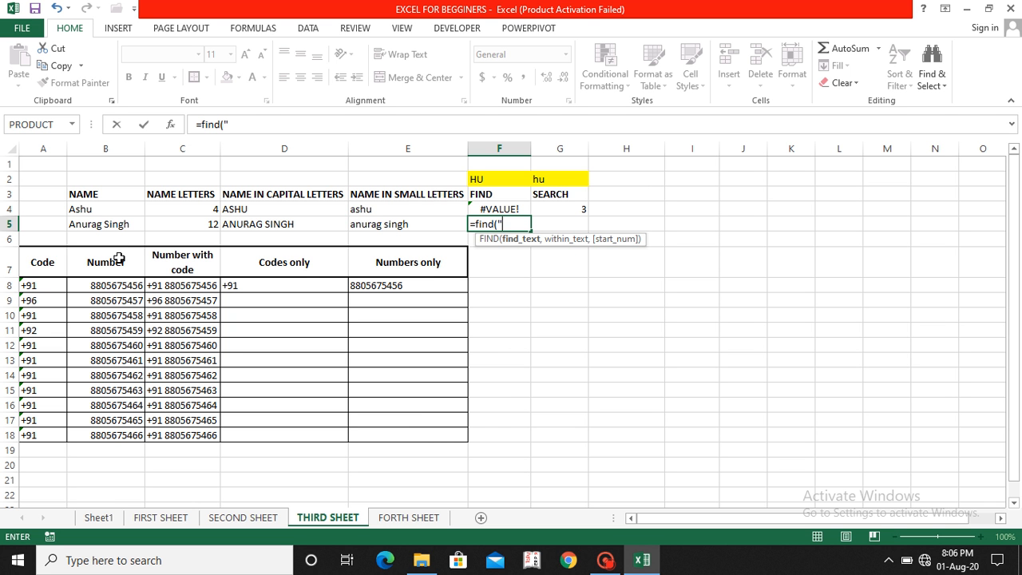
text(ag",)
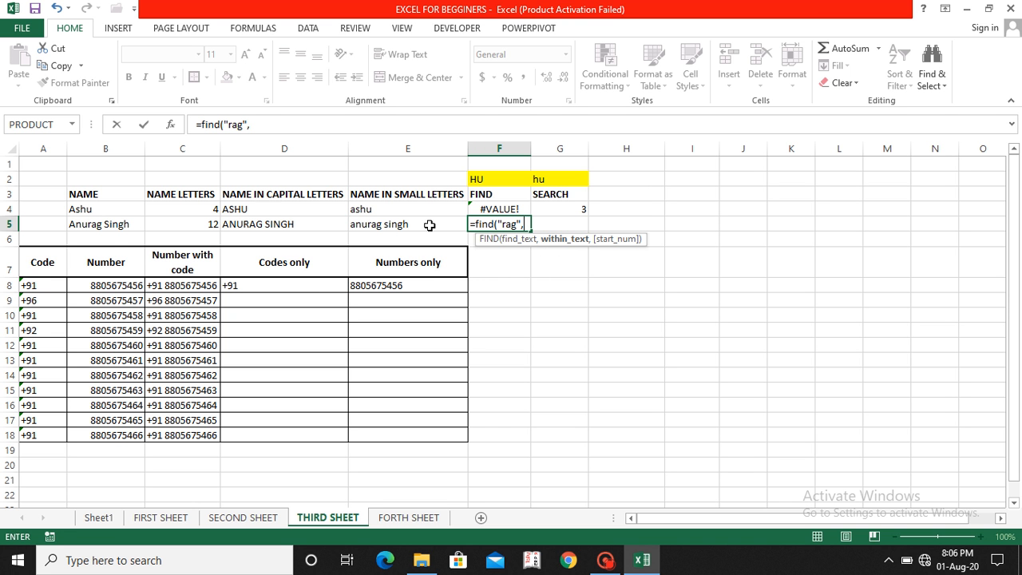
click(97, 226)
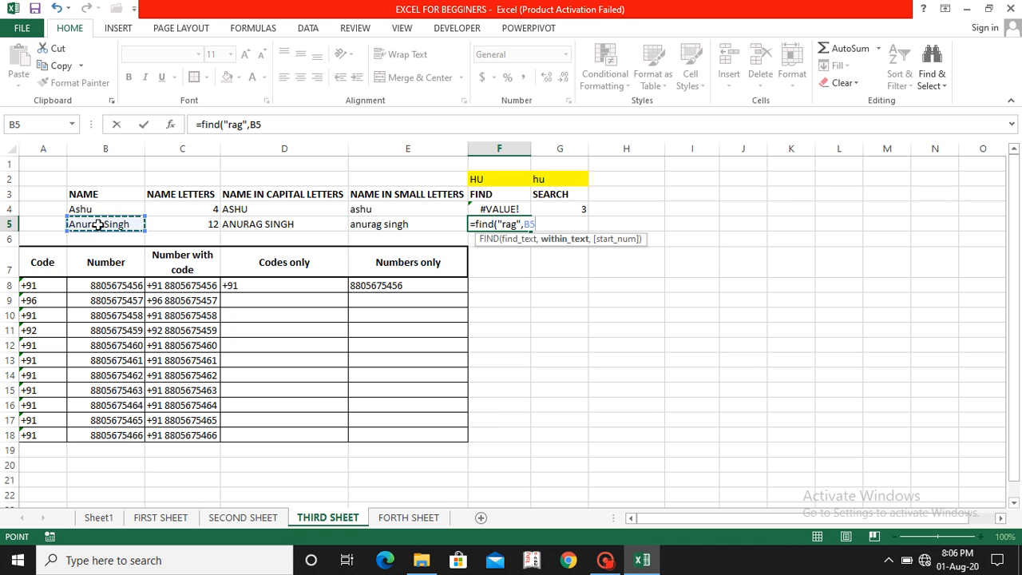
text())
key(Return)
key(Up)
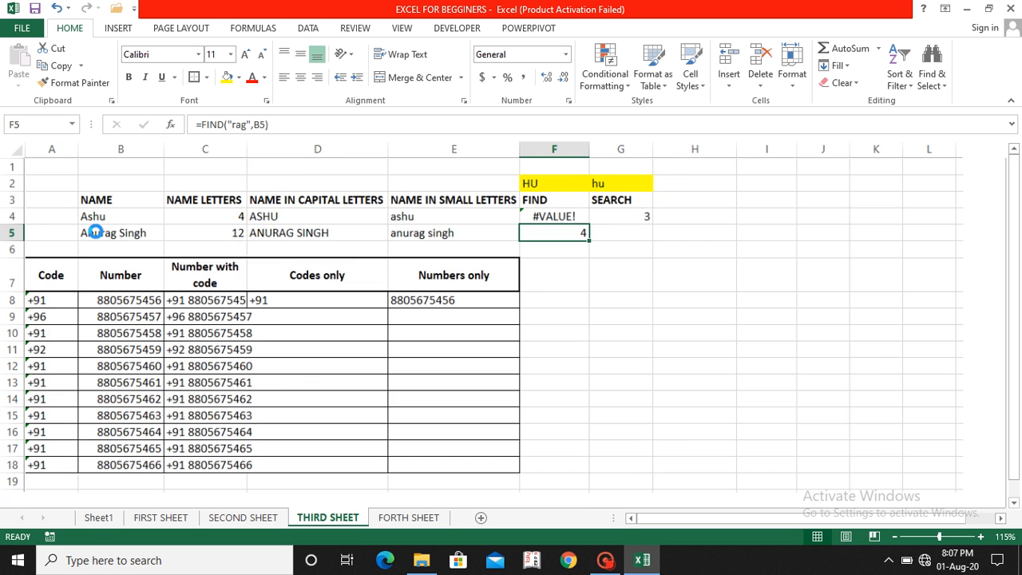
Step: Edit F5's FIND formula to search for "ag" instead of "rag", giving 5
scroll(95, 230, up, 6)
scroll(96, 231, left, 2)
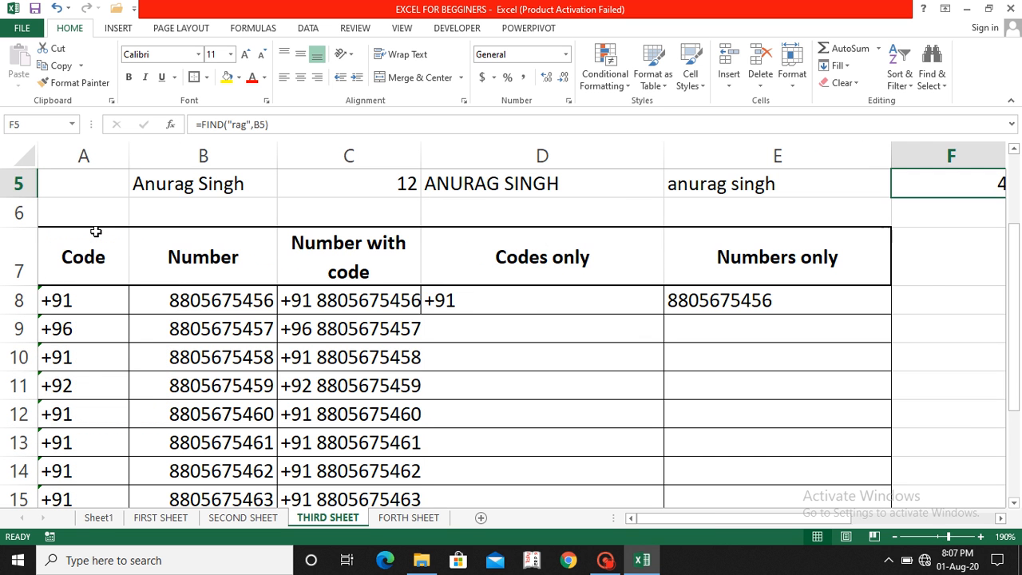
scroll(96, 232, up, 2)
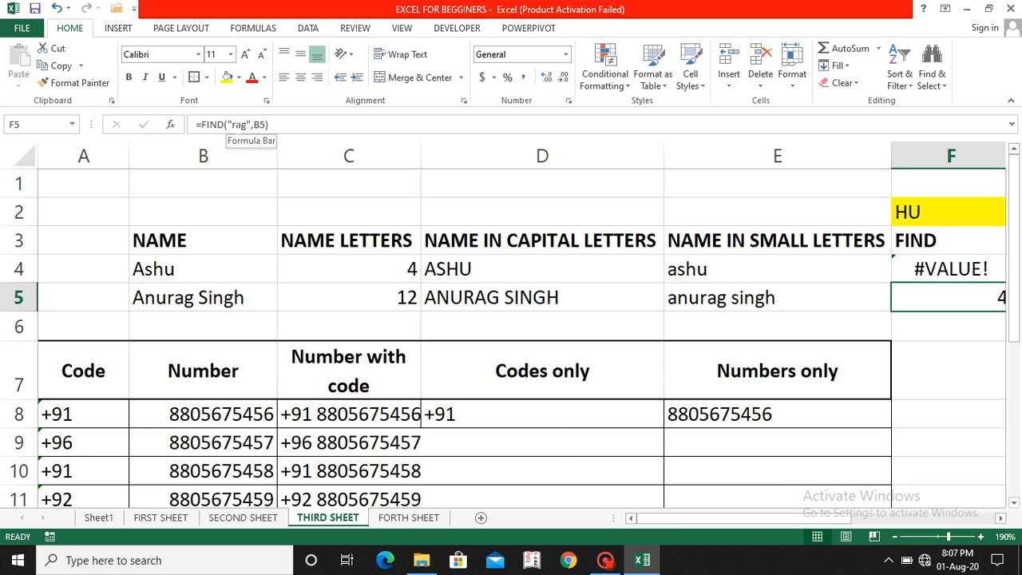
click(235, 124)
key(BackSpace)
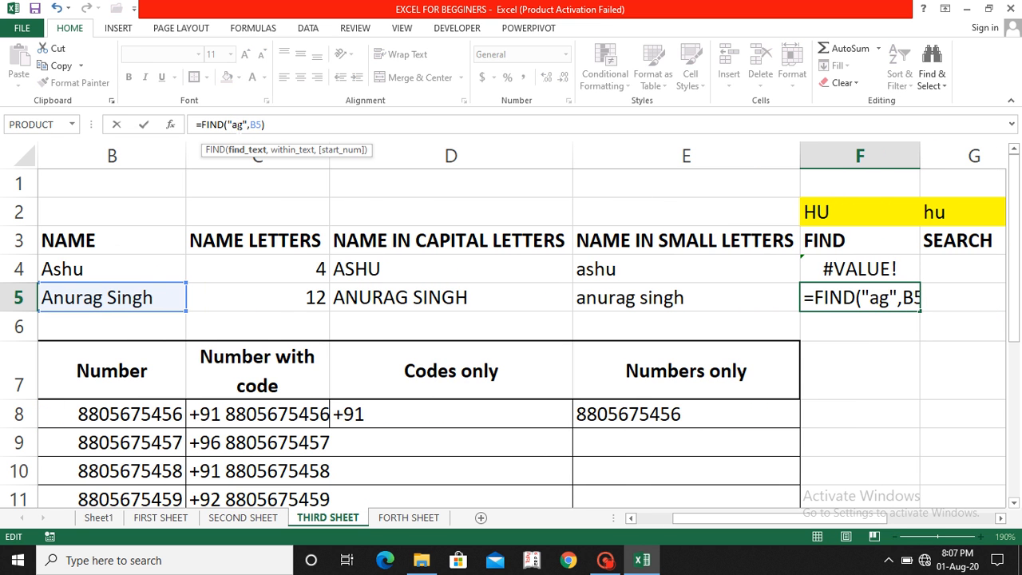
key(Return)
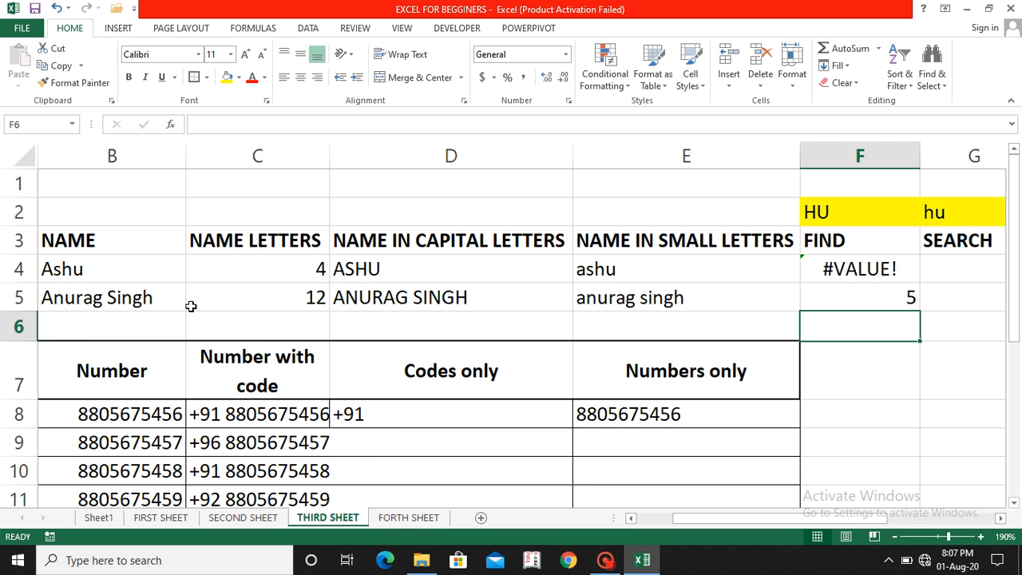
ctrl+scroll(191, 306, down, 1)
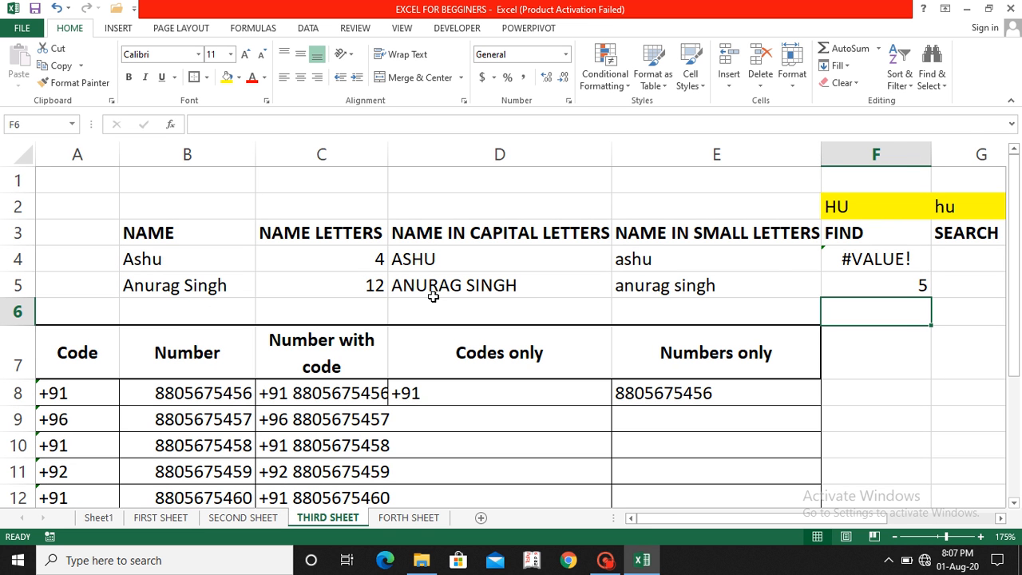
Step: Change F5's FIND search text to case-sensitive "Ag" to test the result
click(869, 283)
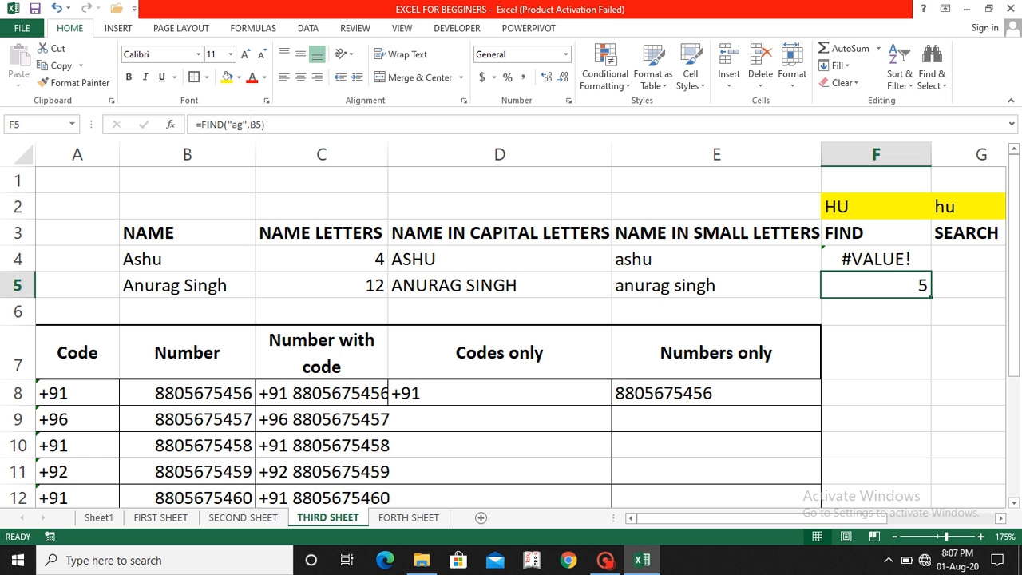
click(231, 125)
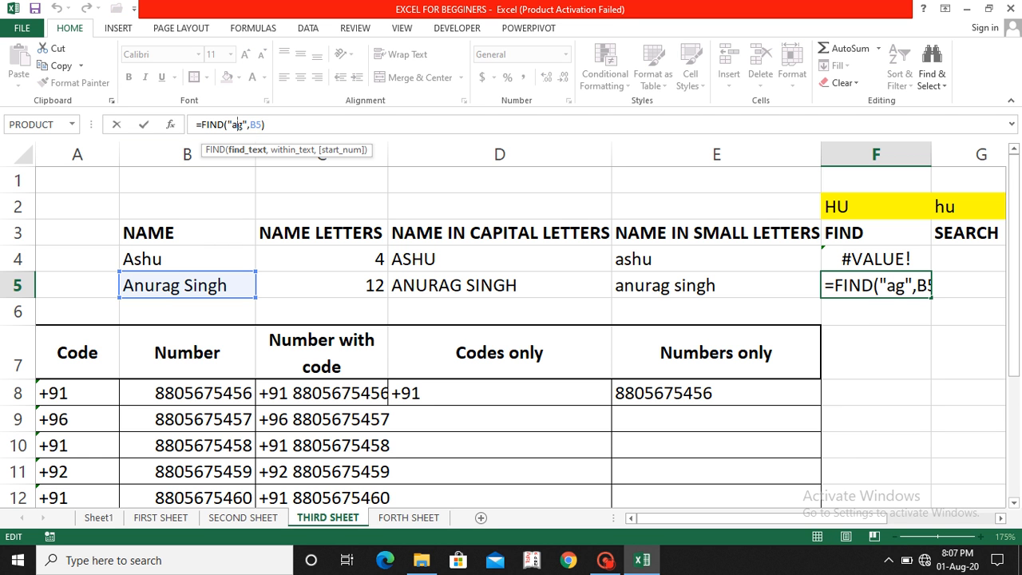
key(BackSpace)
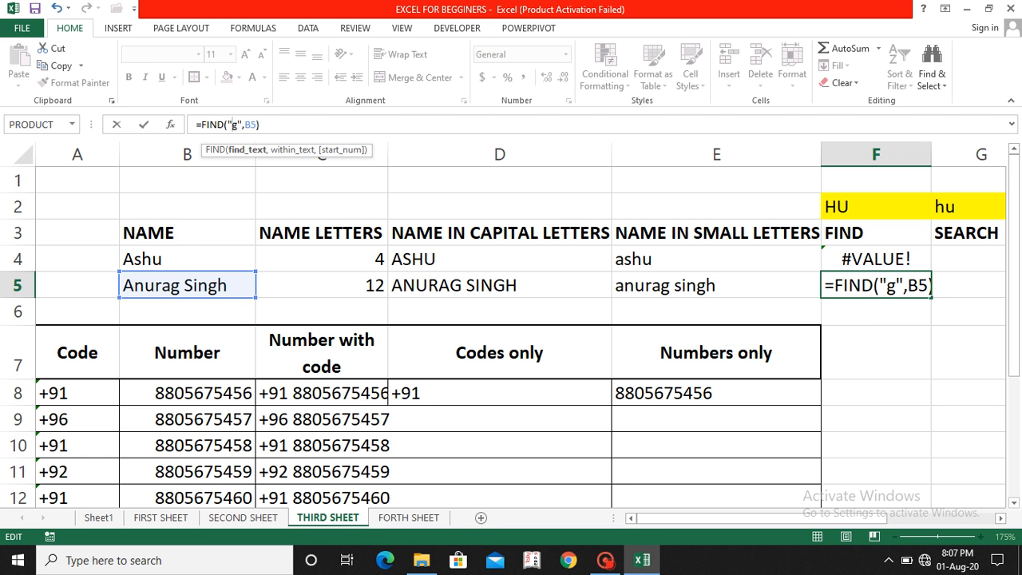
text(A)
key(Return)
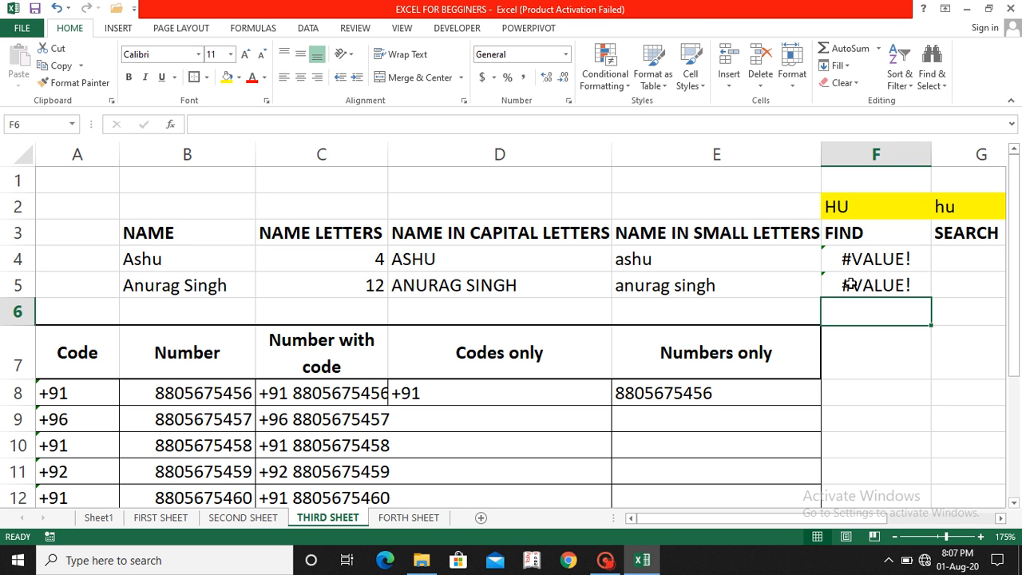
Step: Replace F5's typed search text with a reference to cell F1
click(947, 285)
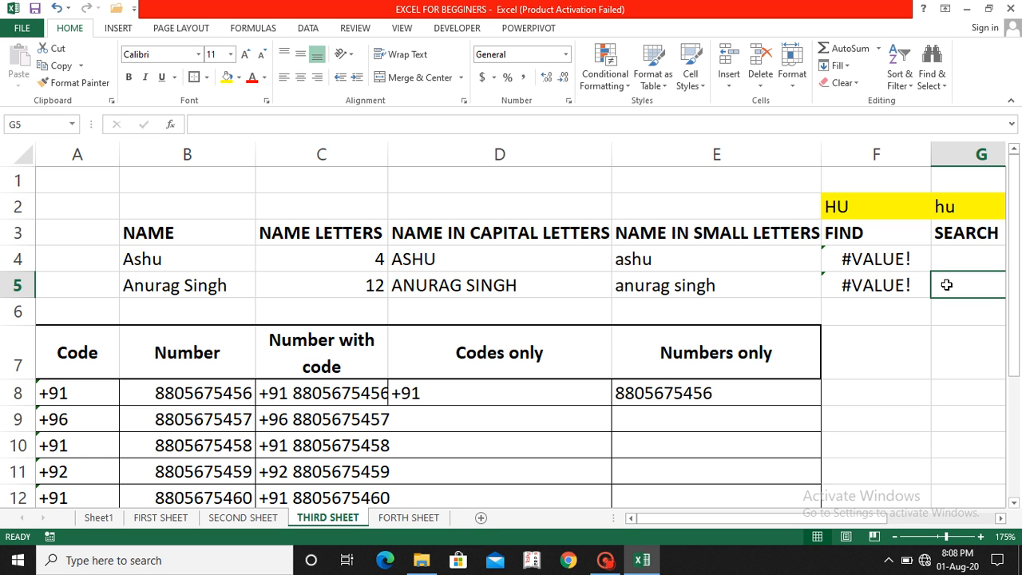
scroll(947, 285, down, 2)
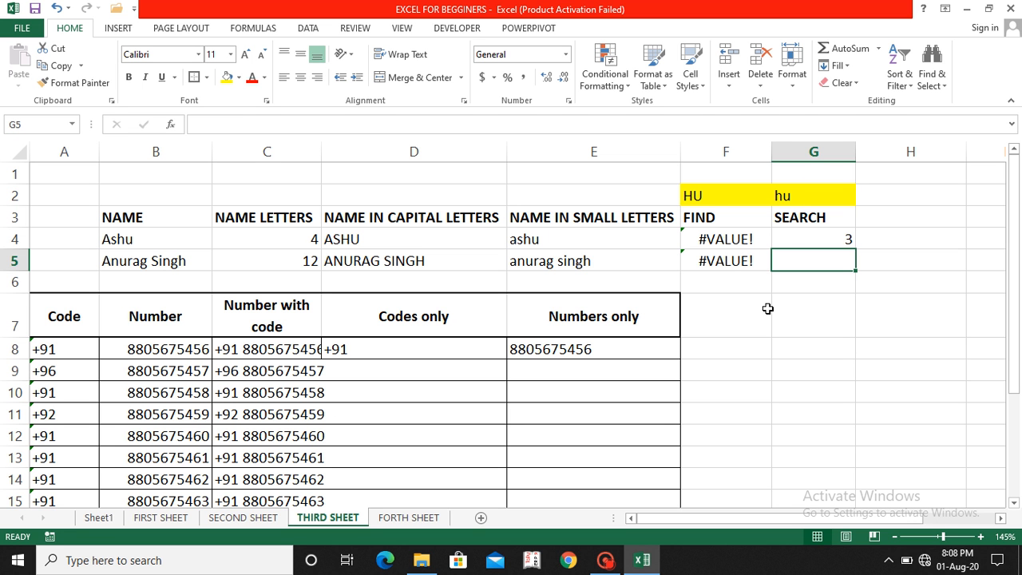
click(721, 259)
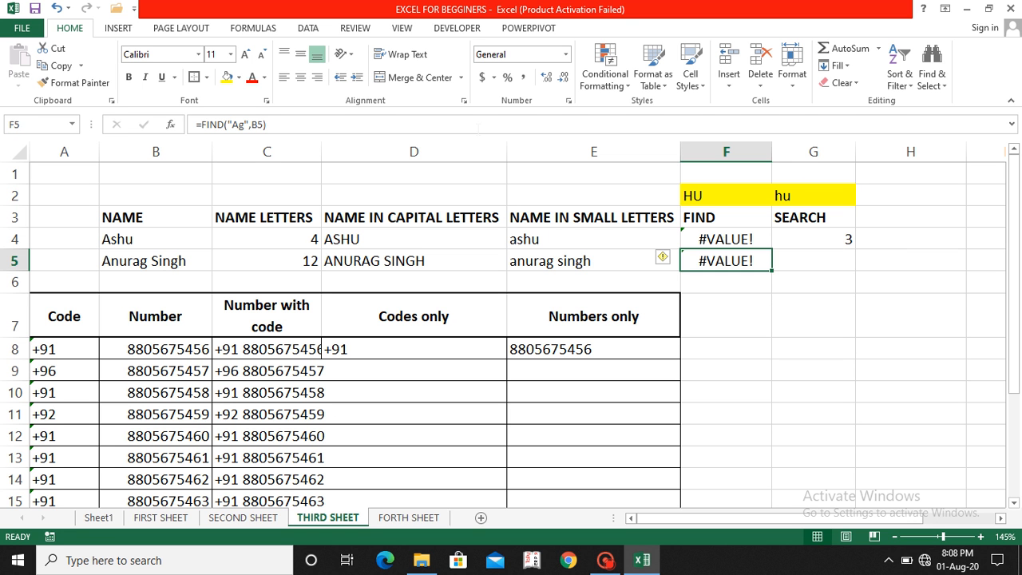
click(250, 124)
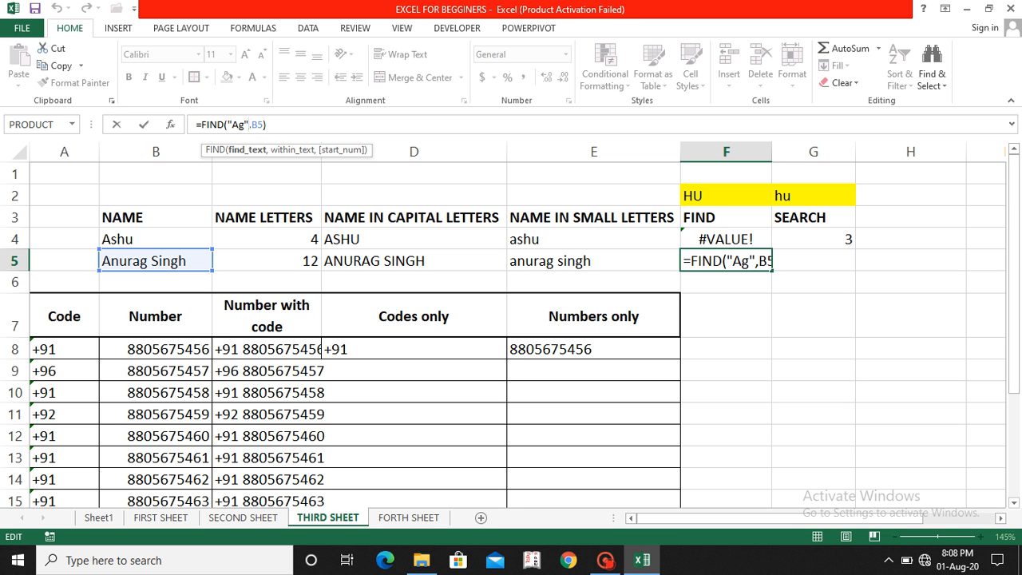
key(BackSpace)
key(BackSpace)
key(BackSpace)
key(BackSpace)
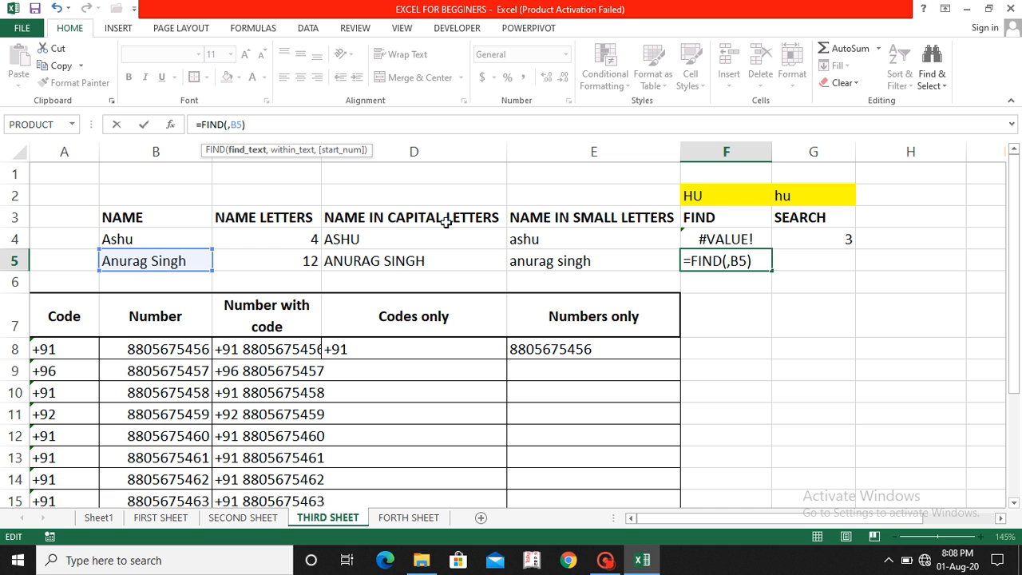
click(714, 172)
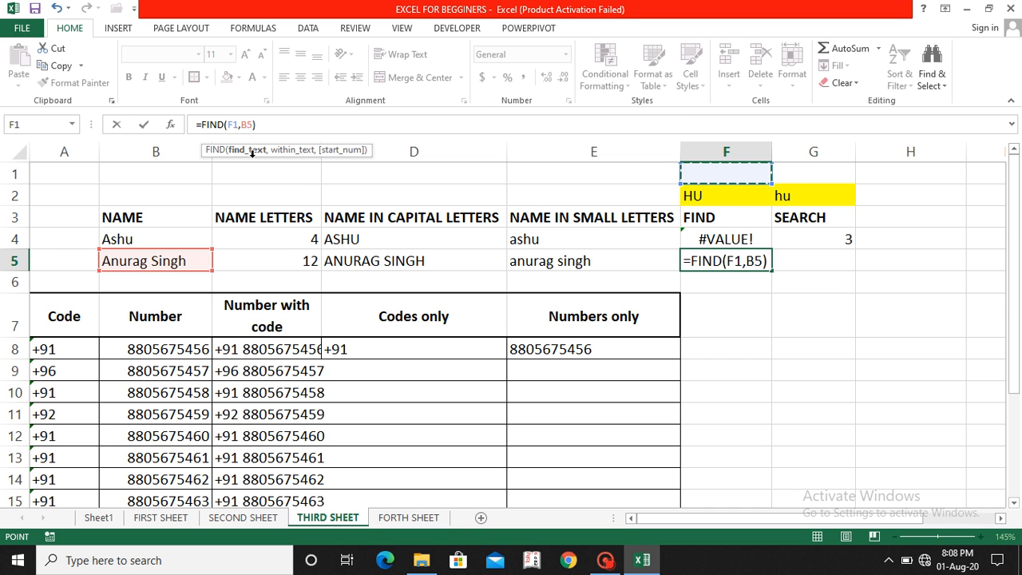
key(Return)
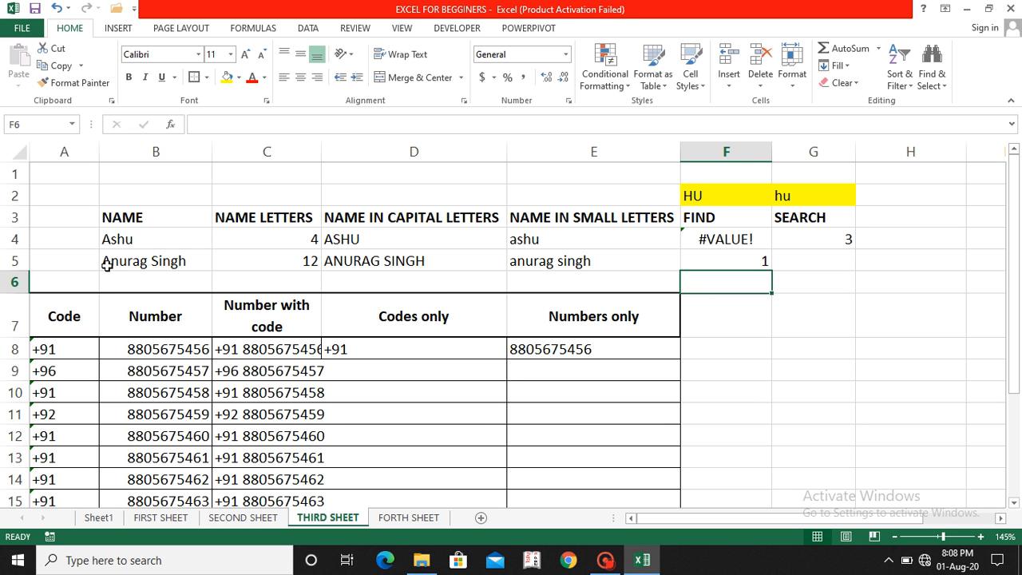
Step: Try r and s in F1, then set it to capital S so F5's FIND returns 8
click(740, 177)
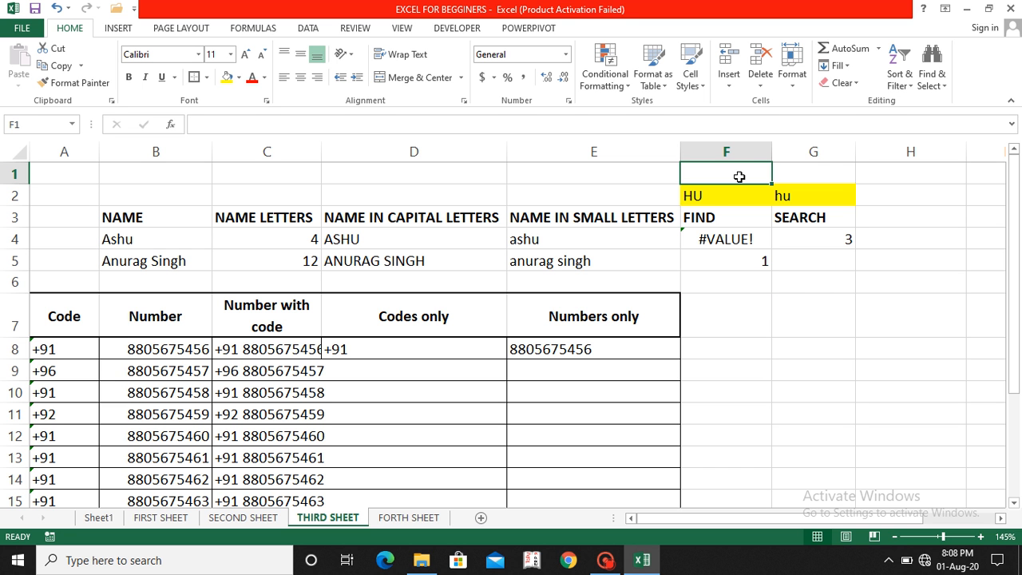
text(r)
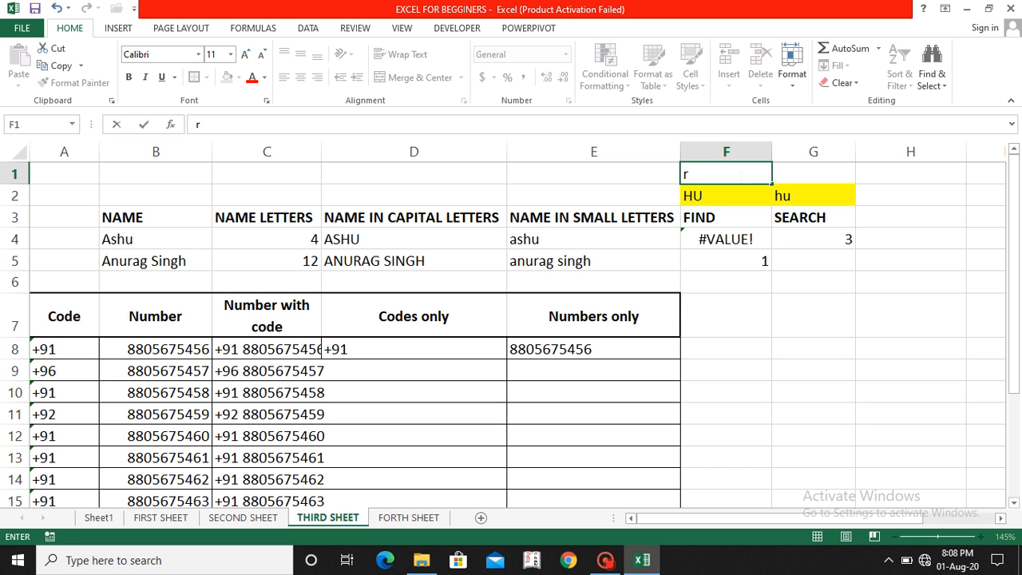
key(Return)
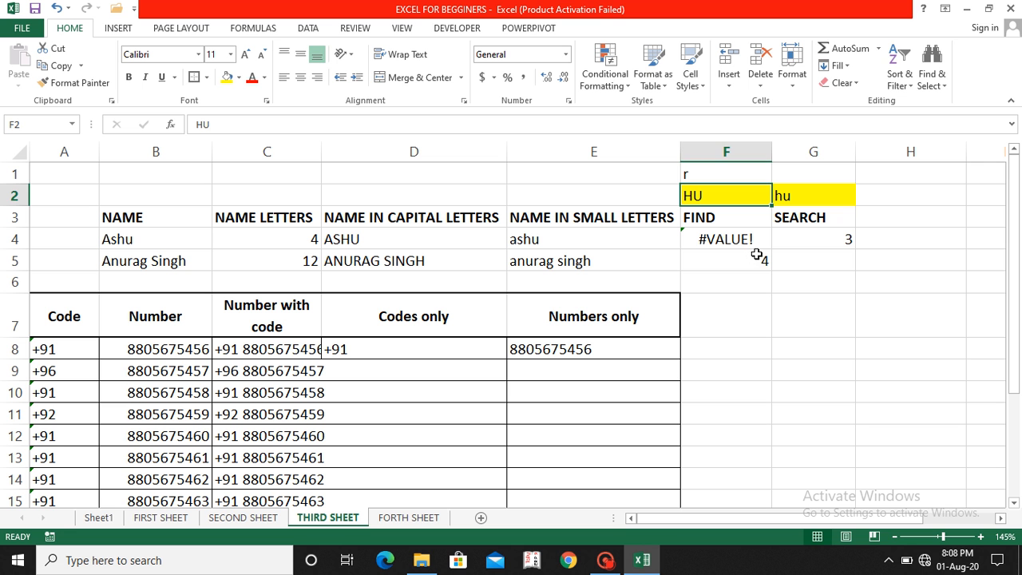
click(708, 173)
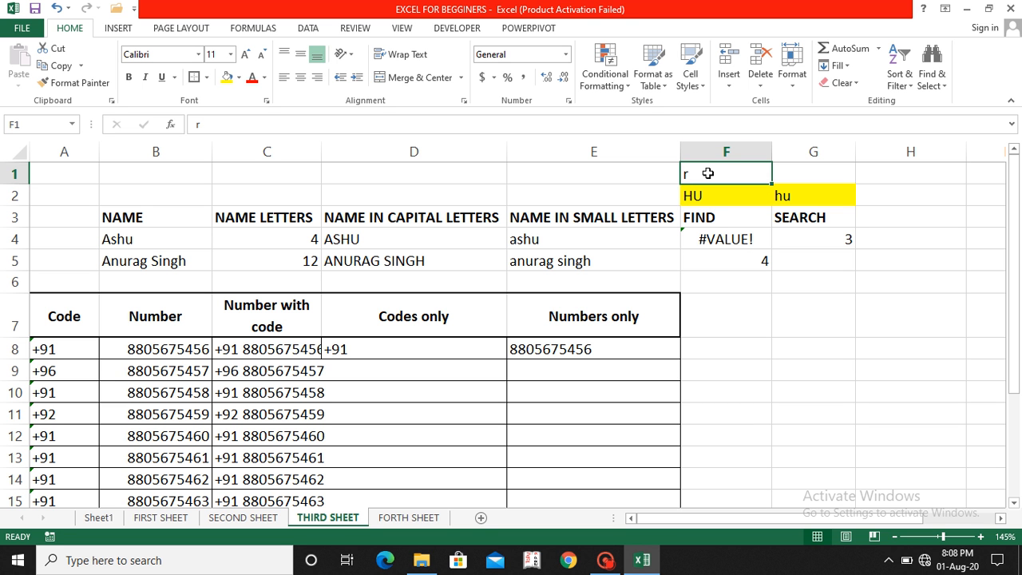
text(s)
key(Return)
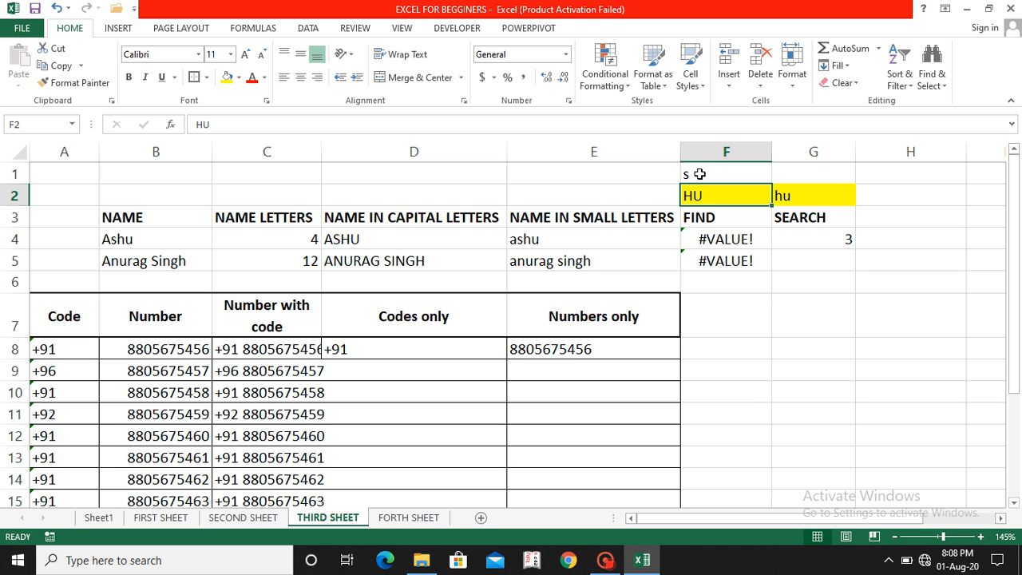
click(692, 174)
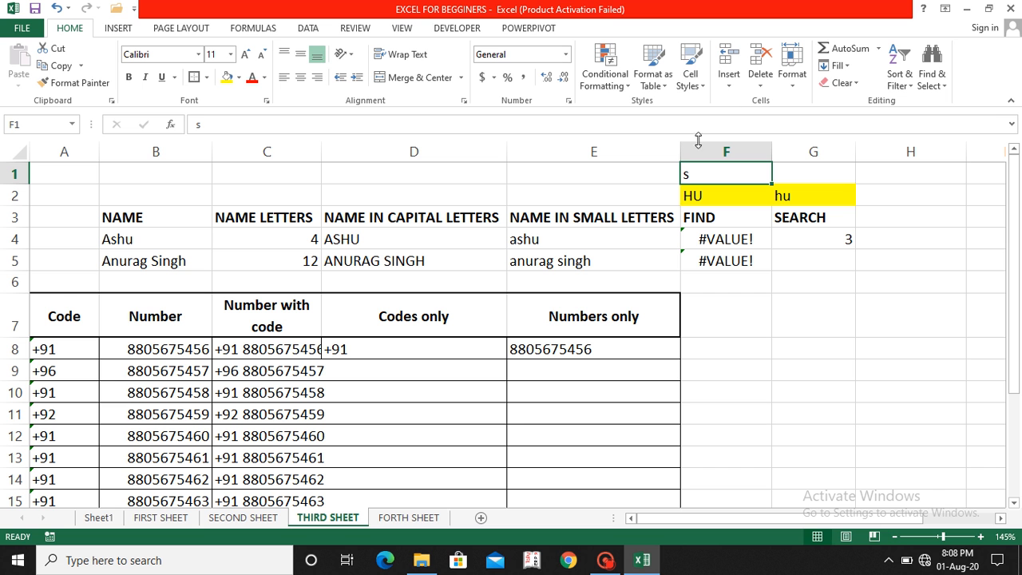
text(S)
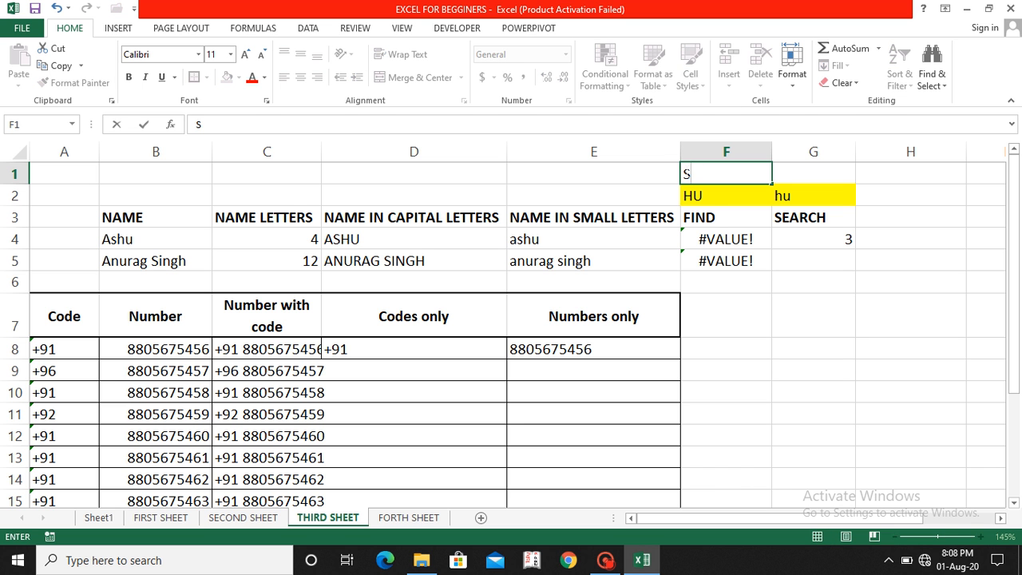
key(Return)
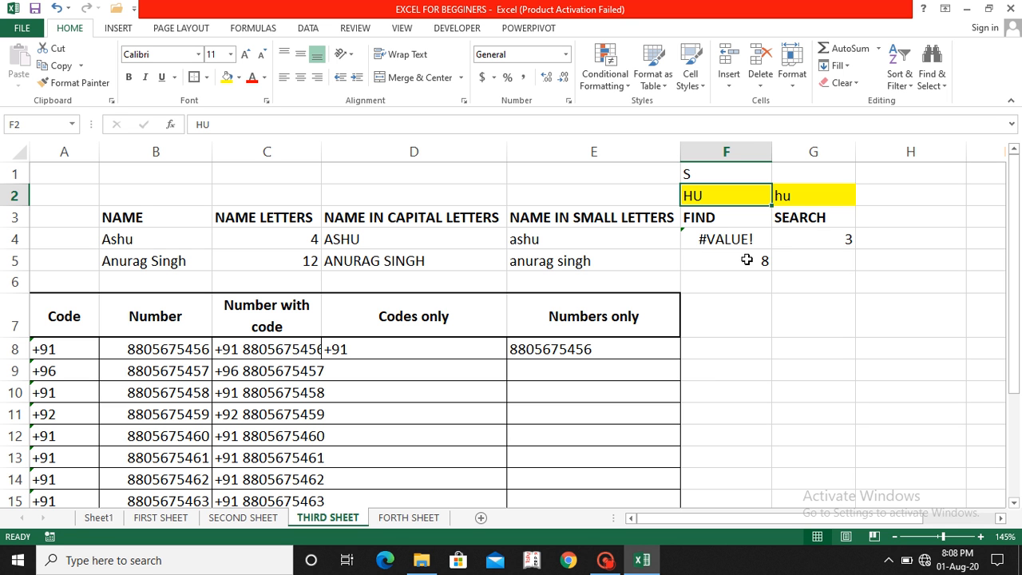
click(803, 263)
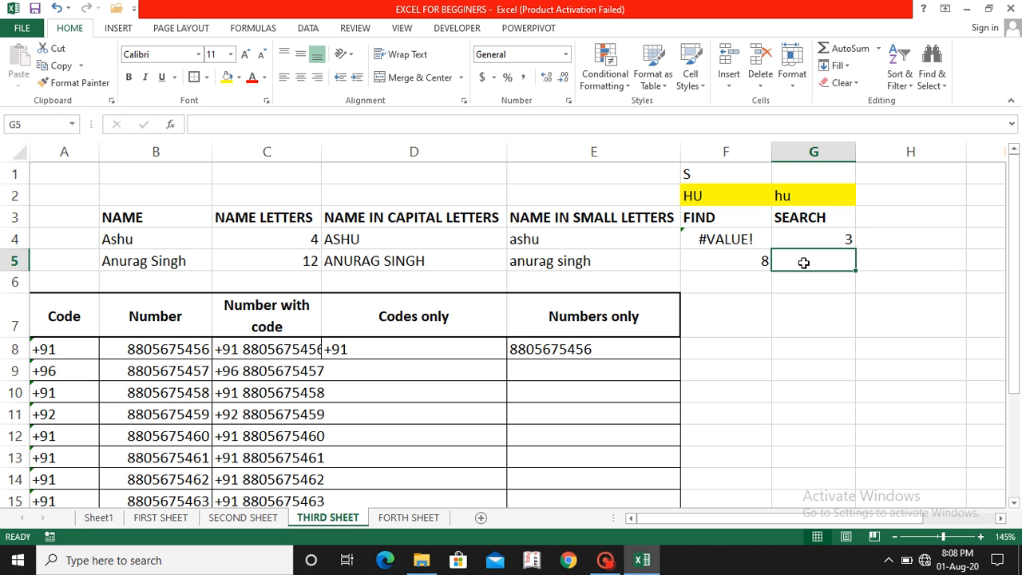
Step: Enter =SEARCH(G1,B5) in G5 to find G1's text within the name in B5
text(=s)
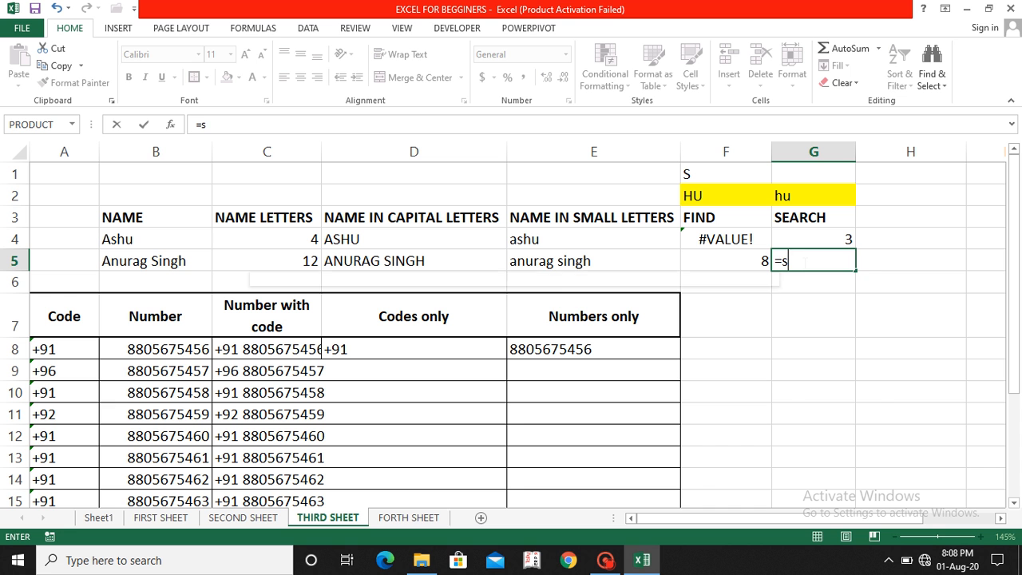
text(earch)
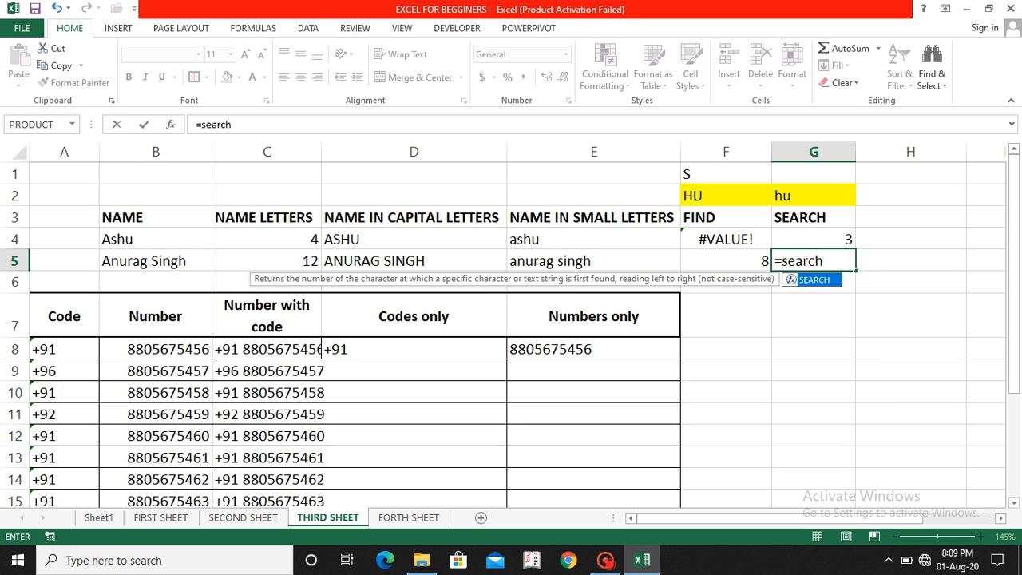
text(()
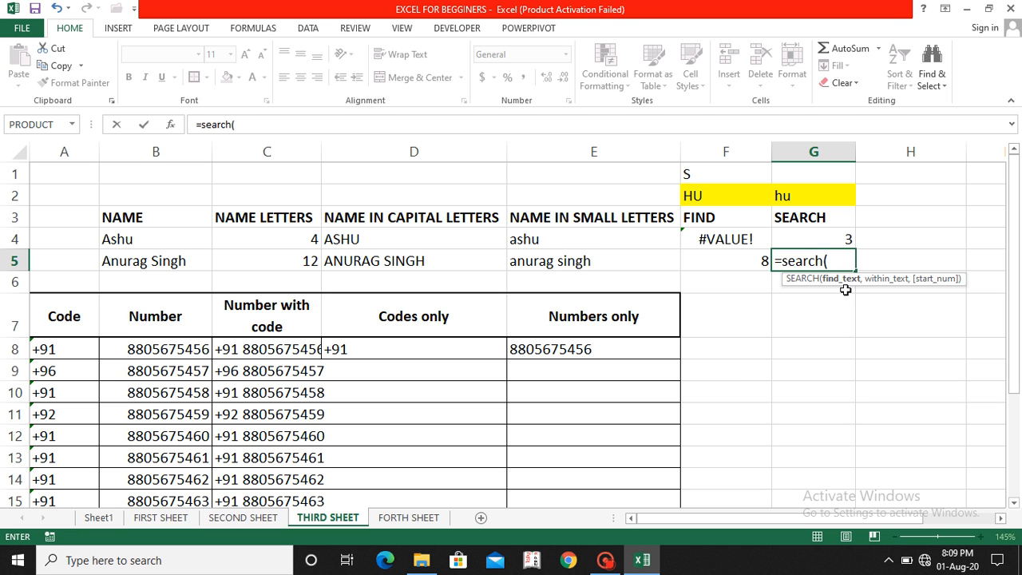
click(812, 171)
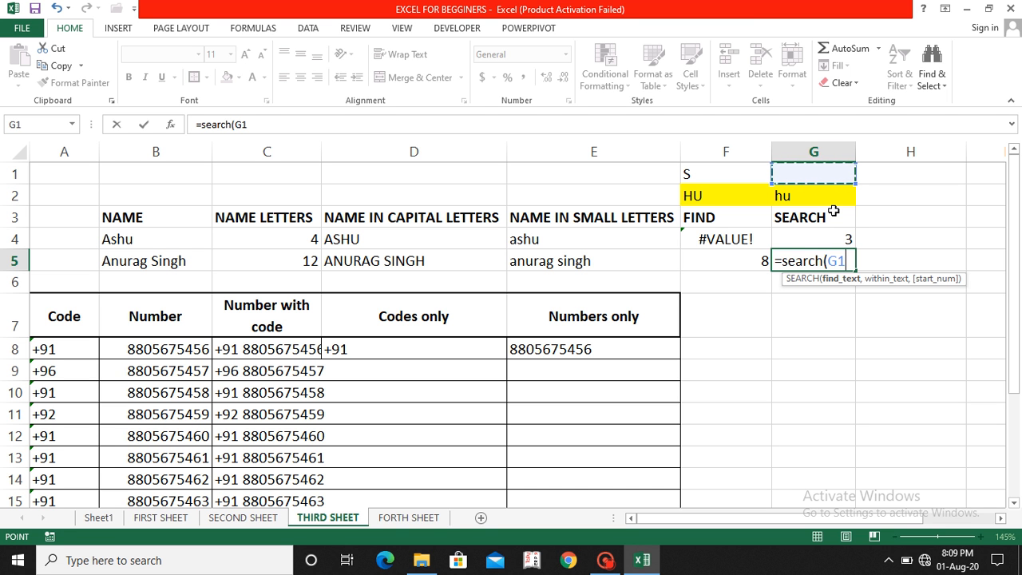
text(,)
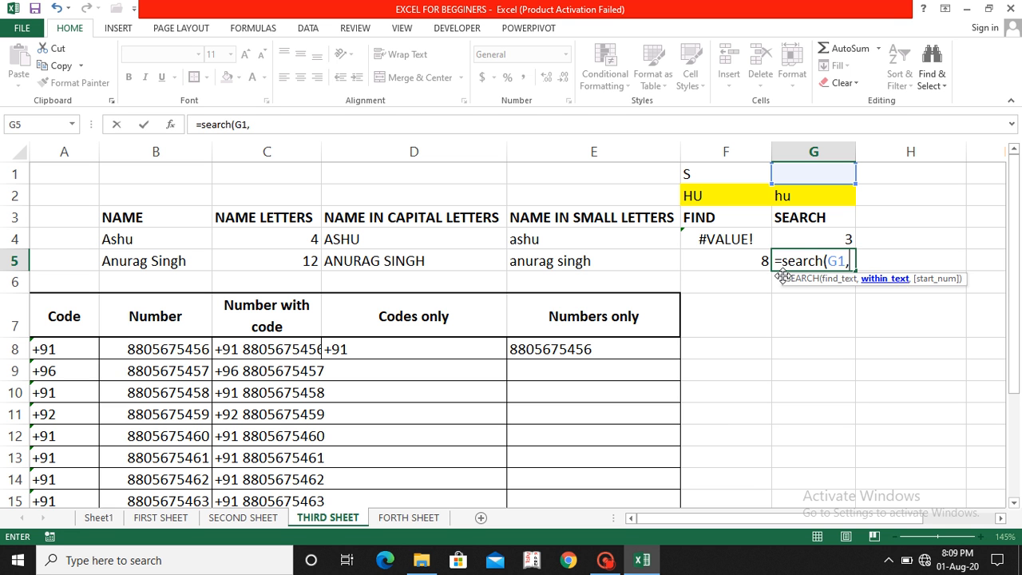
click(142, 265)
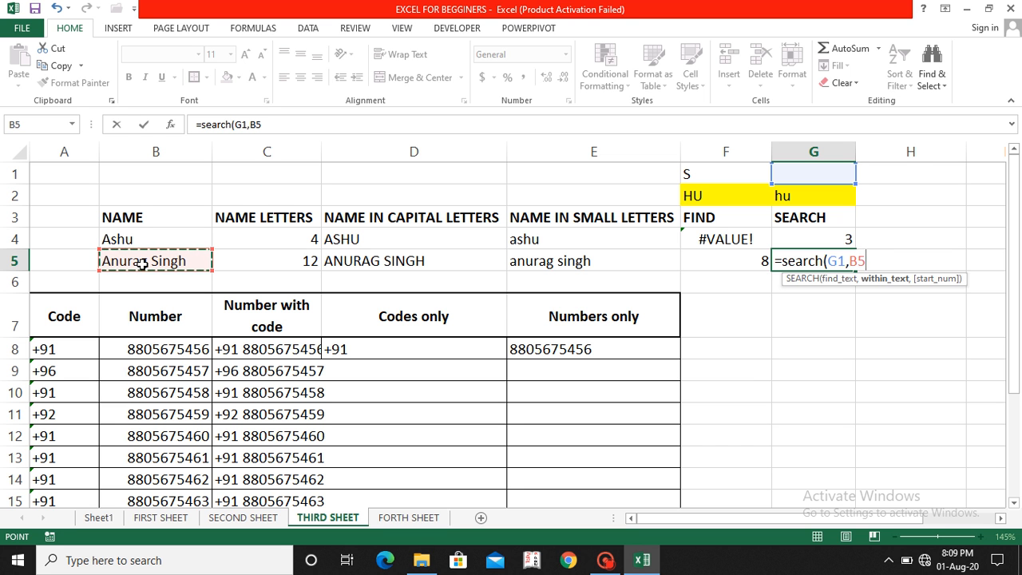
text())
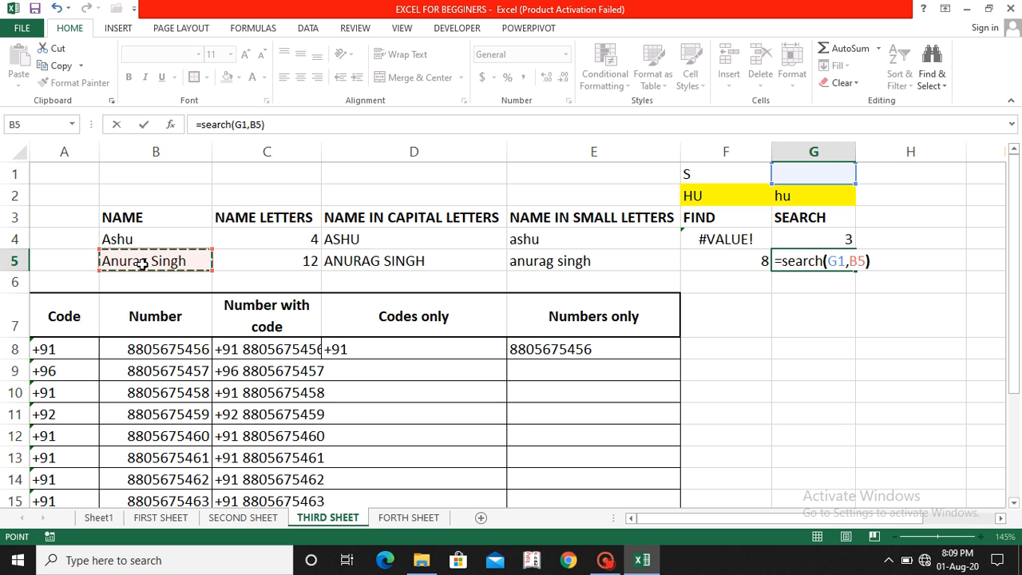
key(Return)
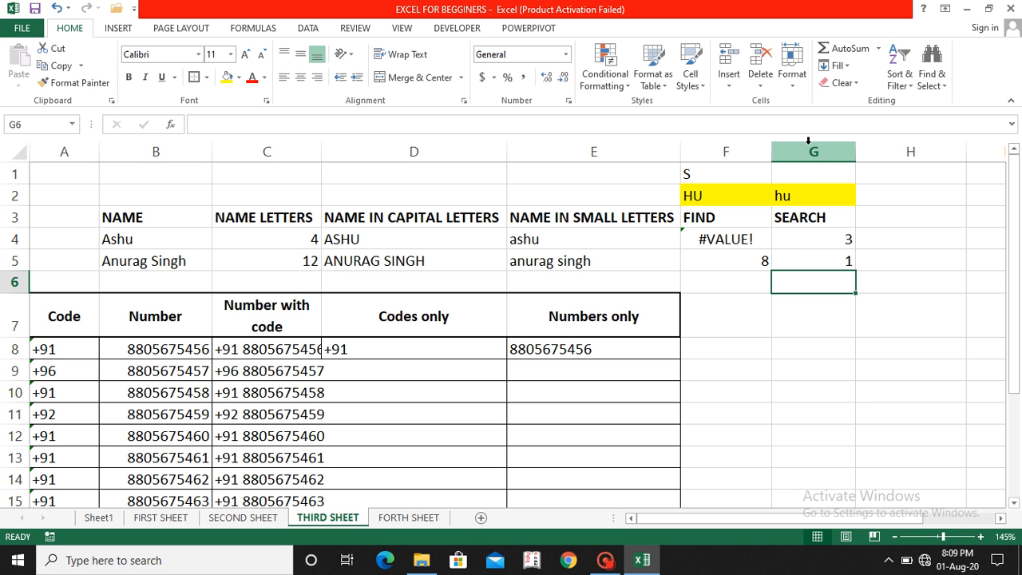
Step: Enter r, then capital R, in G1 so G5's case-insensitive SEARCH returns 4
click(817, 180)
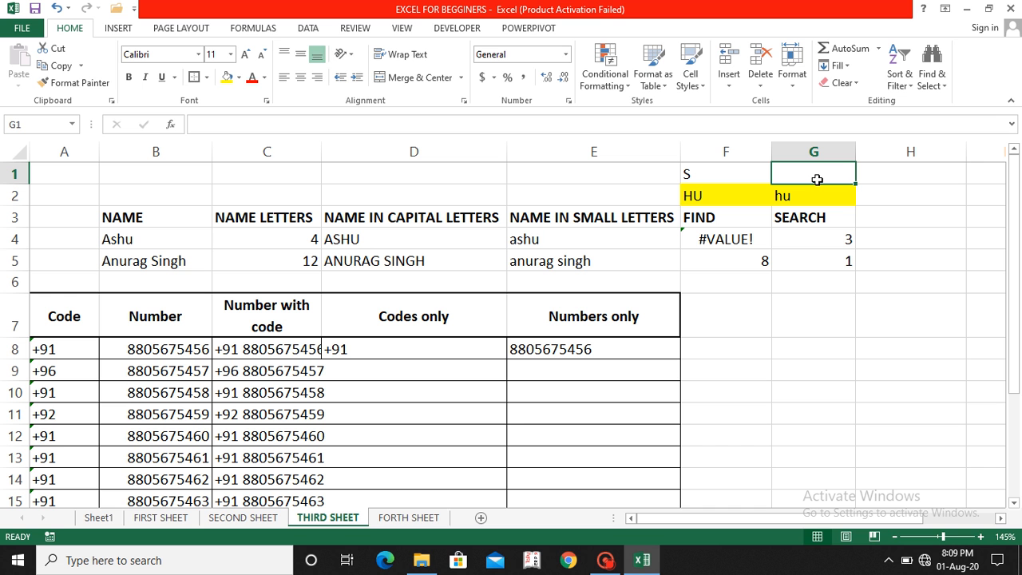
text(r)
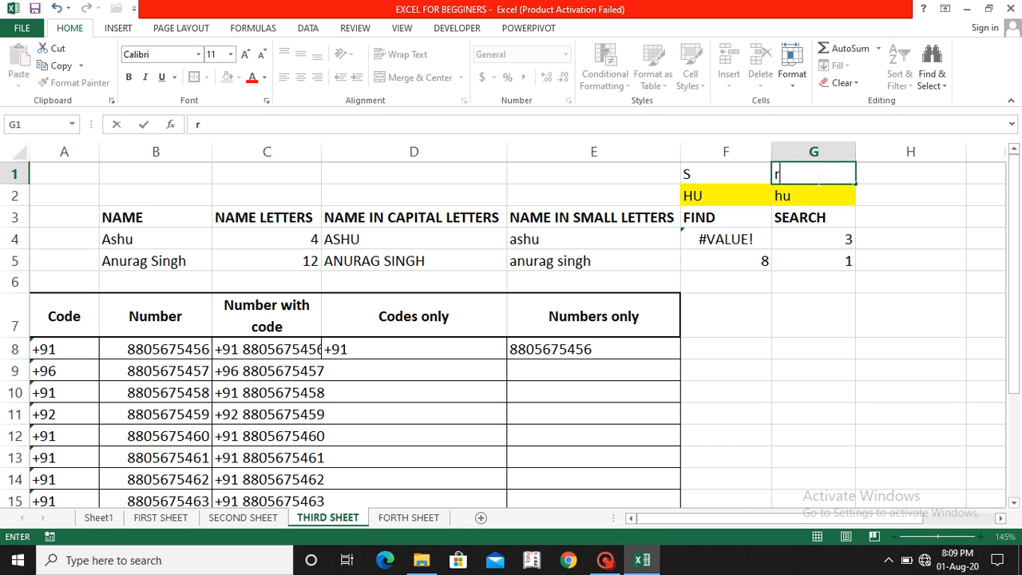
key(Return)
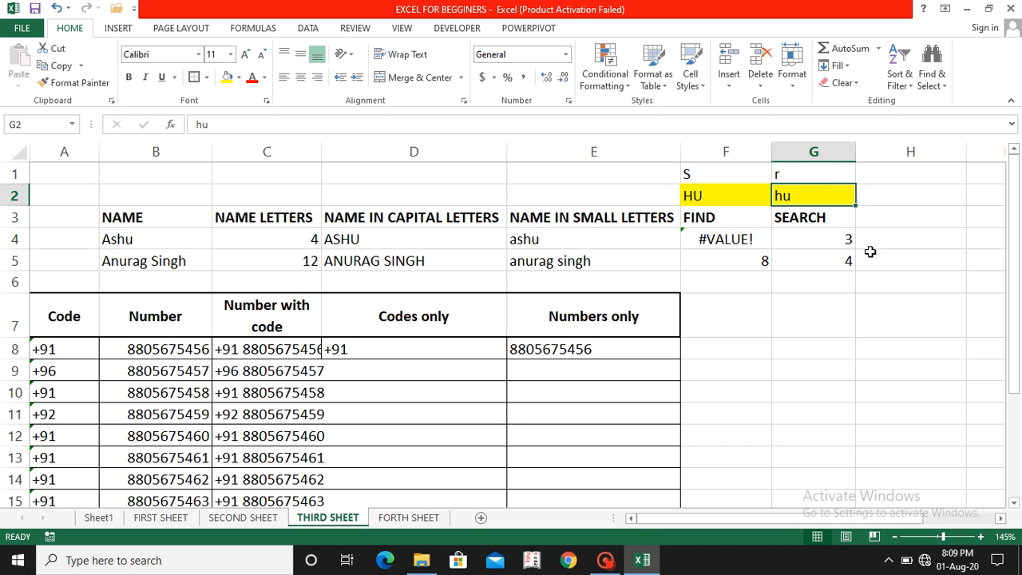
click(791, 172)
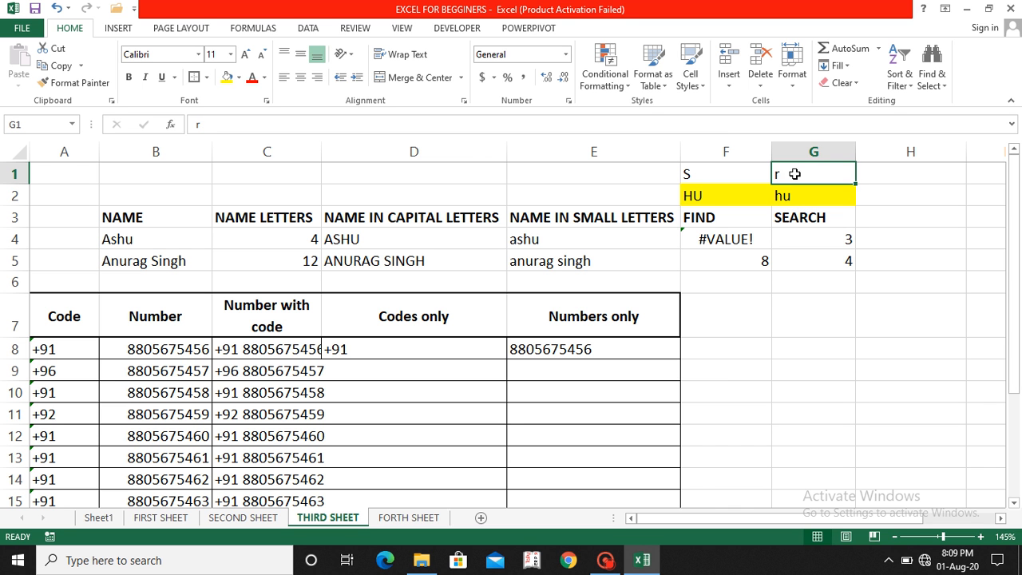
text(R)
key(Return)
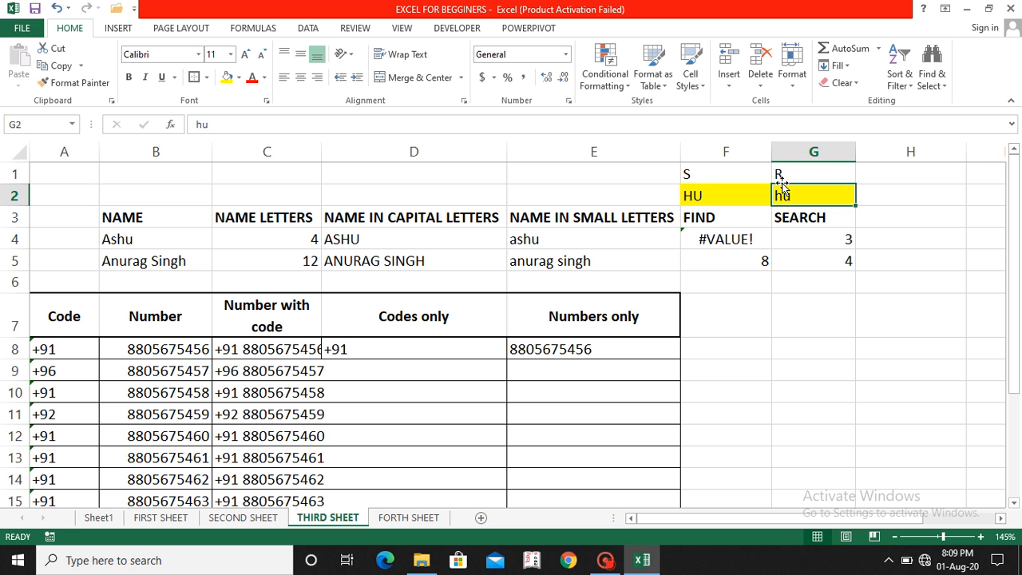
click(781, 173)
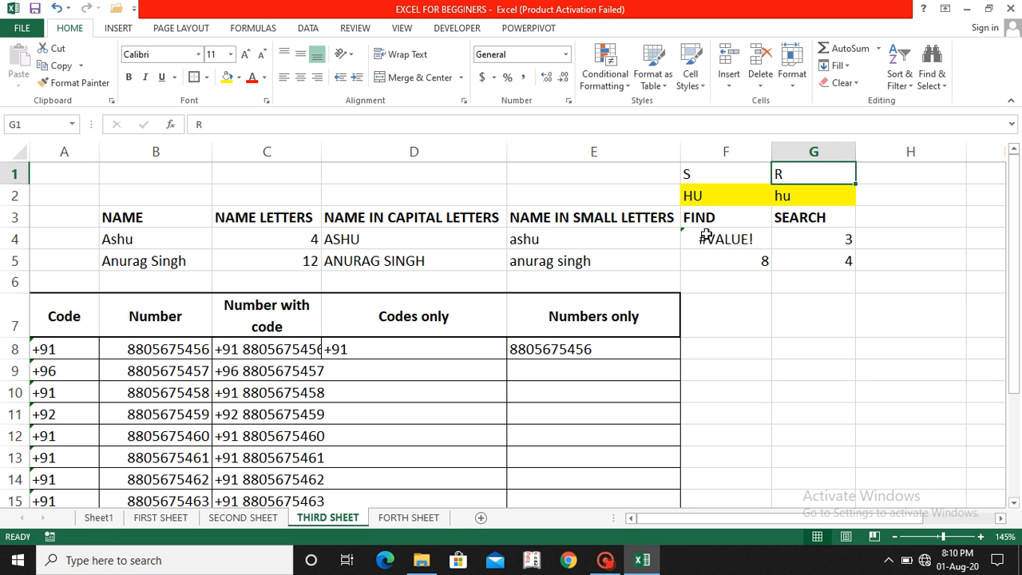
Step: Check the LEN, UPPER, LOWER, FIND and MID formulas, then switch to Sheet1's FORMULAS list
ctrl+scroll(808, 221, down, 2)
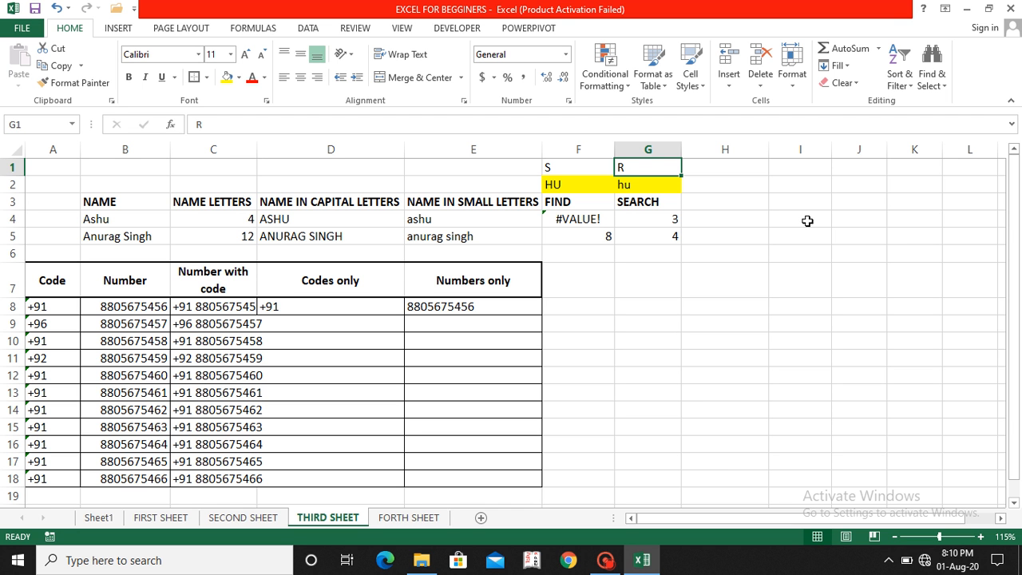
click(239, 236)
key(Right)
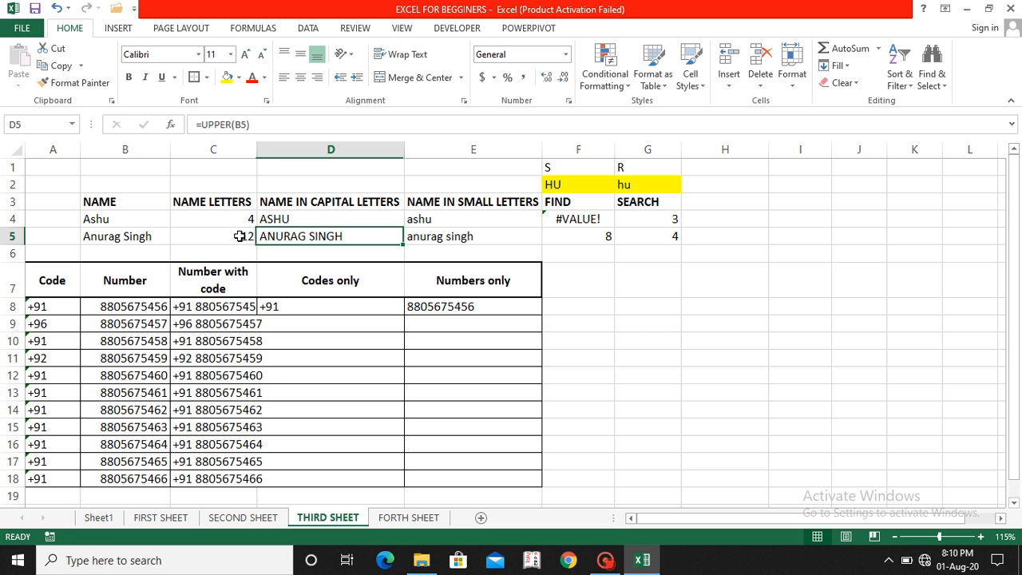
key(Right)
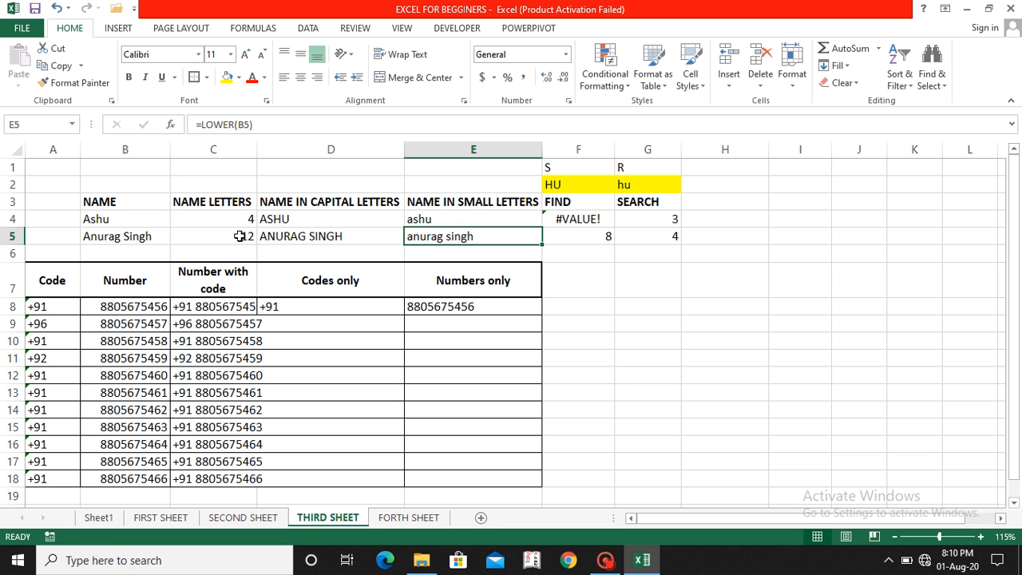
key(Right)
key(Right)
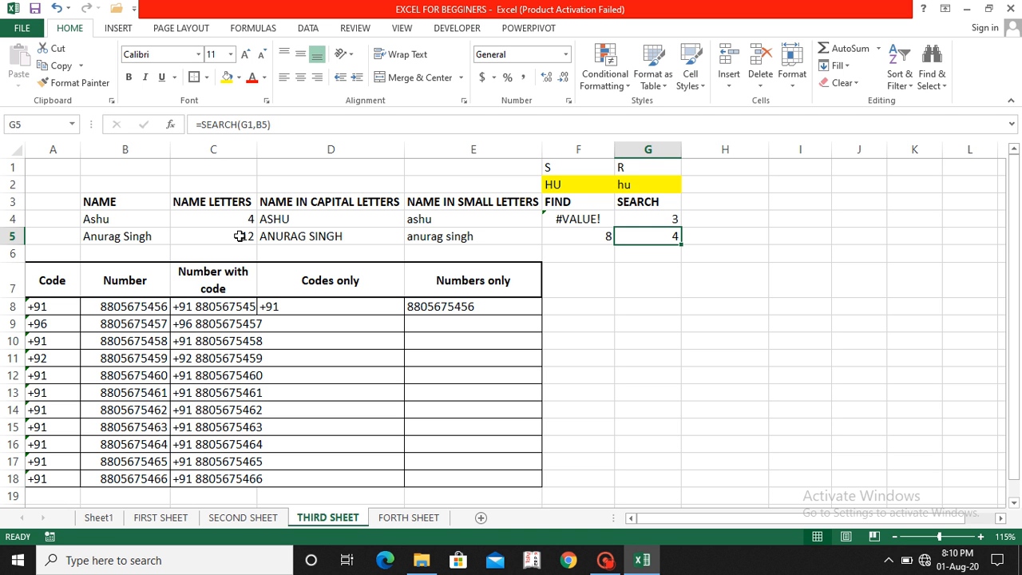
click(438, 310)
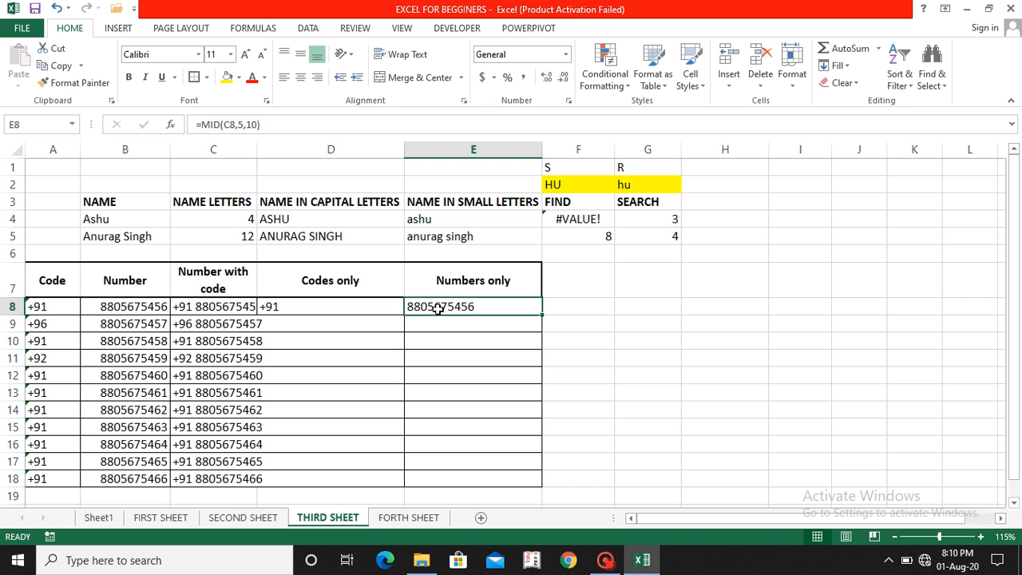
click(100, 518)
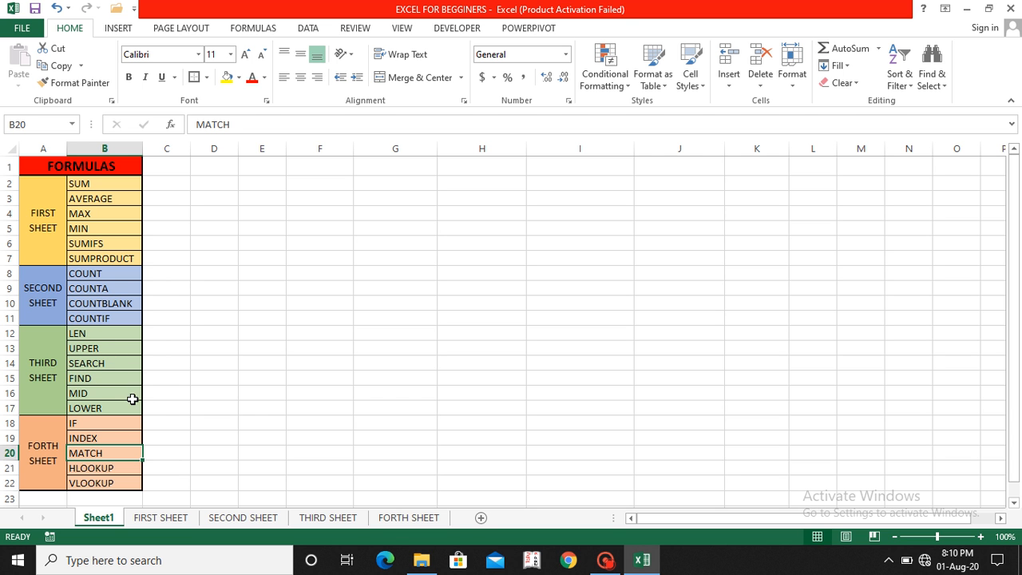
Step: Fill C7:E18 with Blue-Gray Text 2 Lighter 80% and autofit column C's width
click(335, 517)
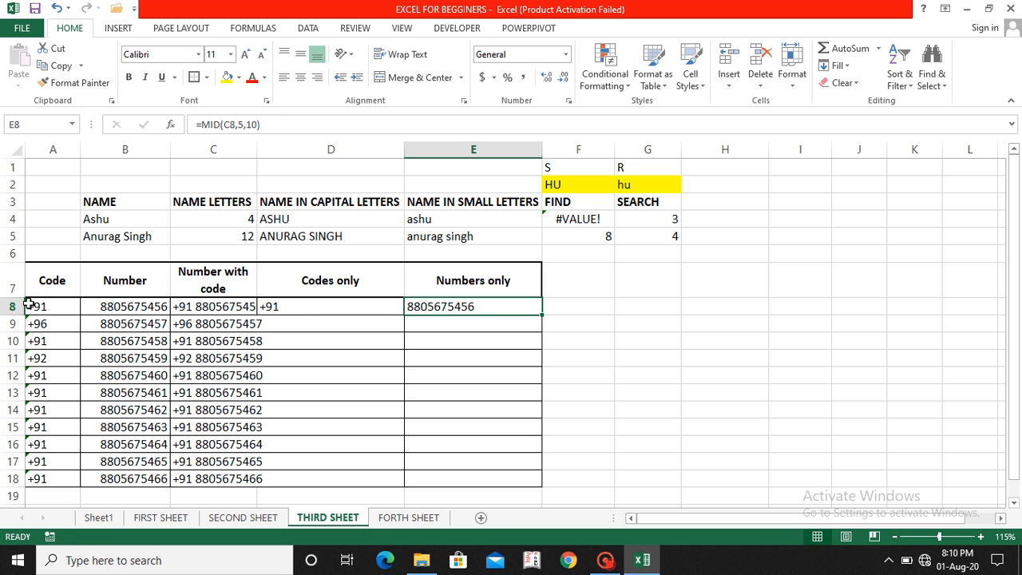
click(203, 292)
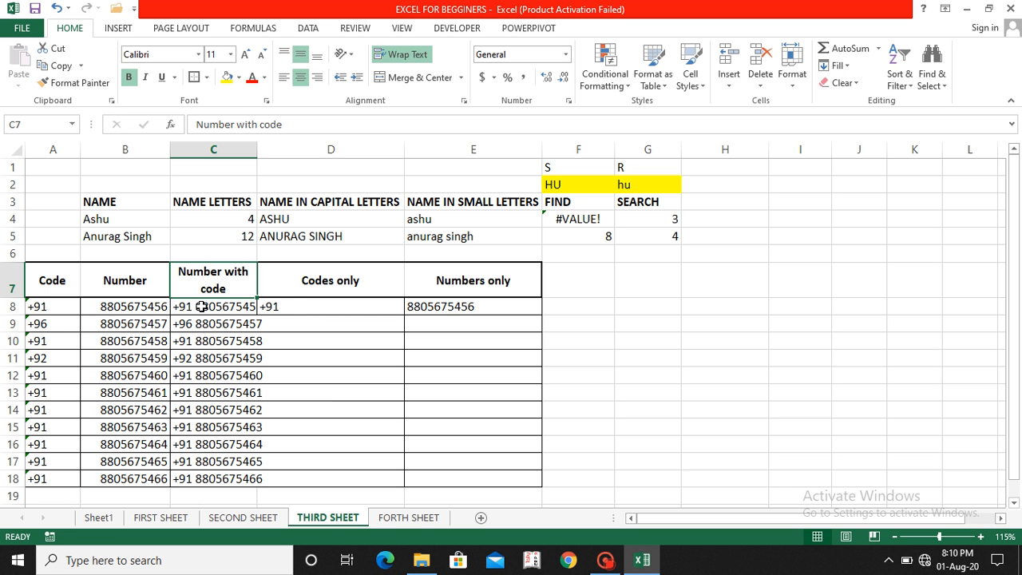
key(shift+Right)
key(shift+Right)
key(shift+Down)
key(shift+Down)
key(shift+Down)
key(shift+Down)
key(shift+Down)
key(shift+Down)
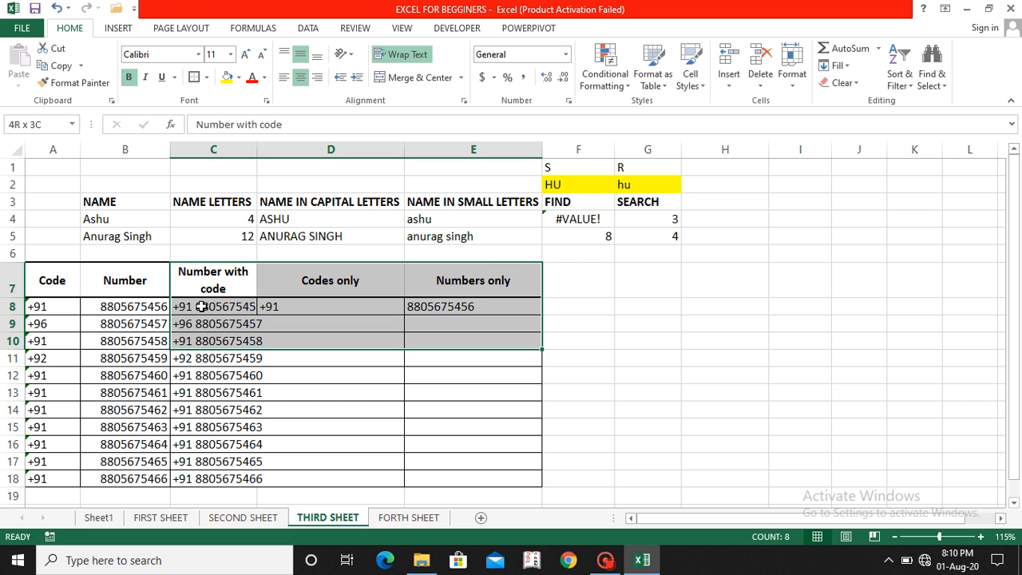
key(shift+Down)
key(shift+Down)
key(shift+Down)
key(shift+Down)
key(shift+Down)
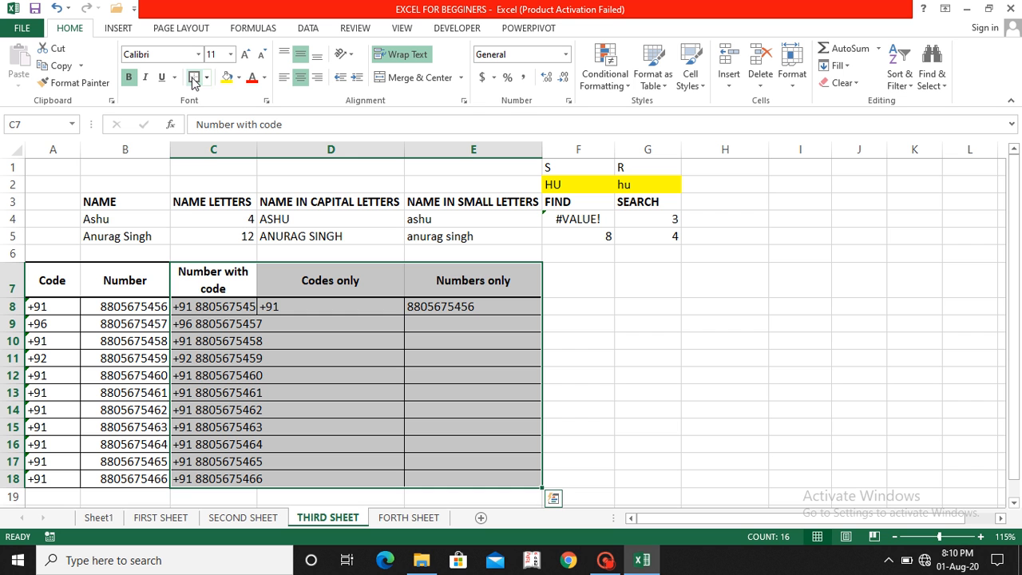
click(239, 77)
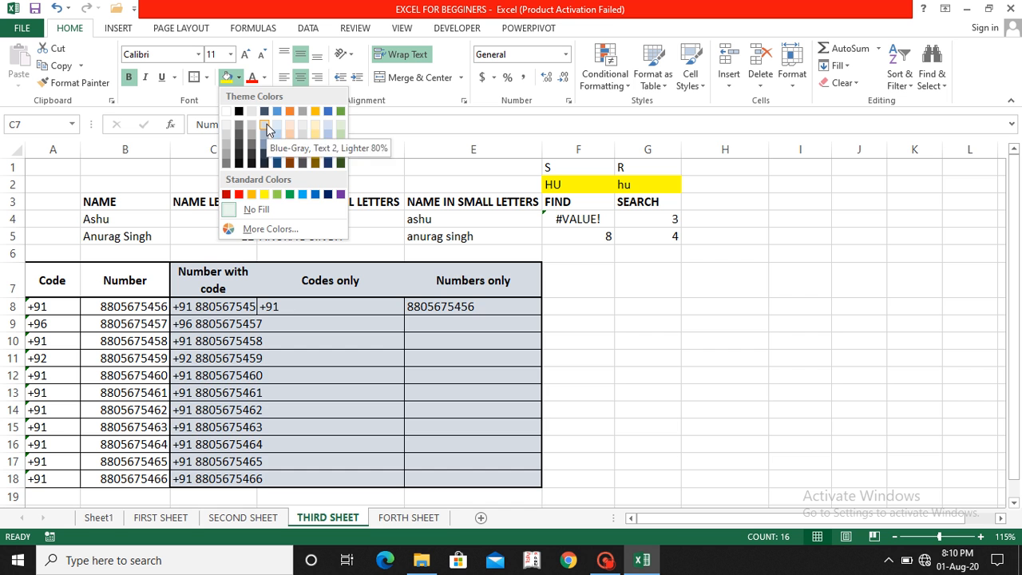
click(267, 125)
double_click(257, 149)
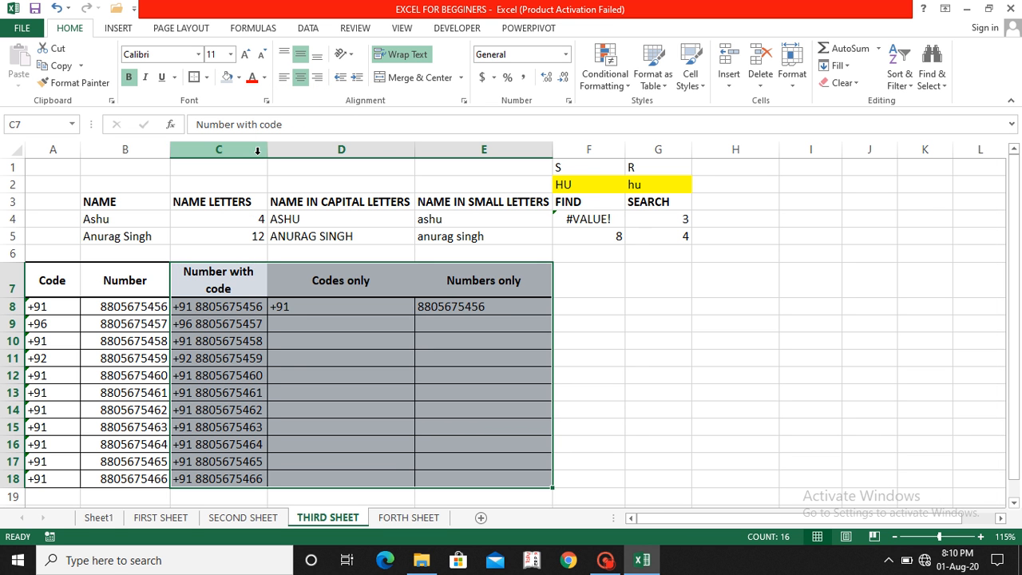
click(317, 376)
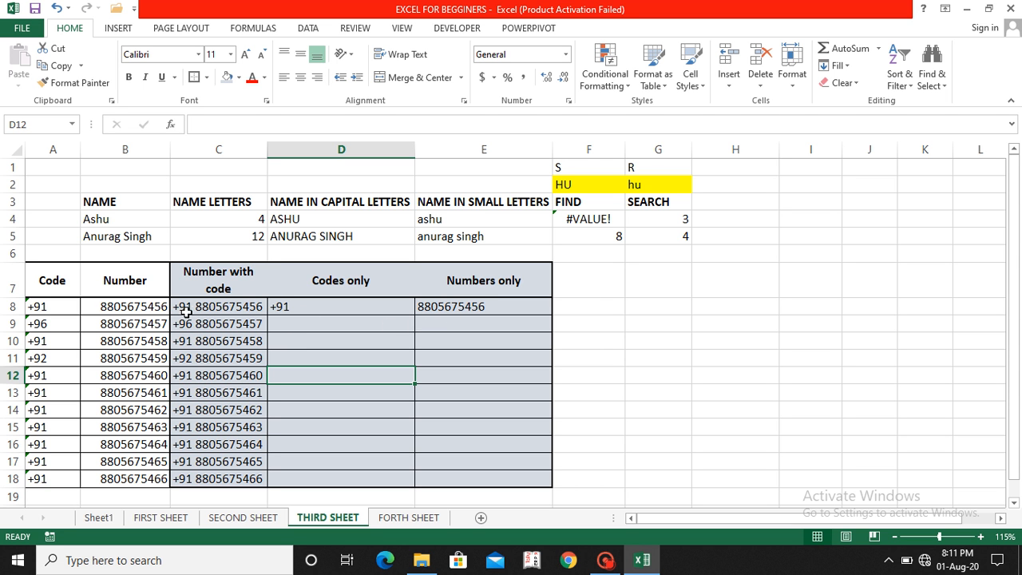
Step: Enter =MID(C9,1,4) in D9 to extract the +96 code
click(290, 330)
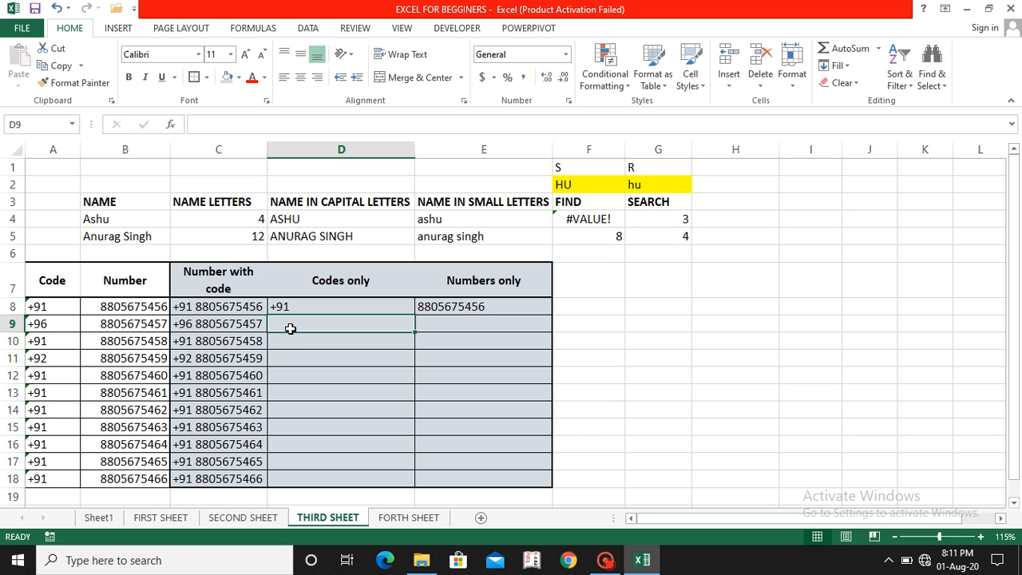
text(=mid)
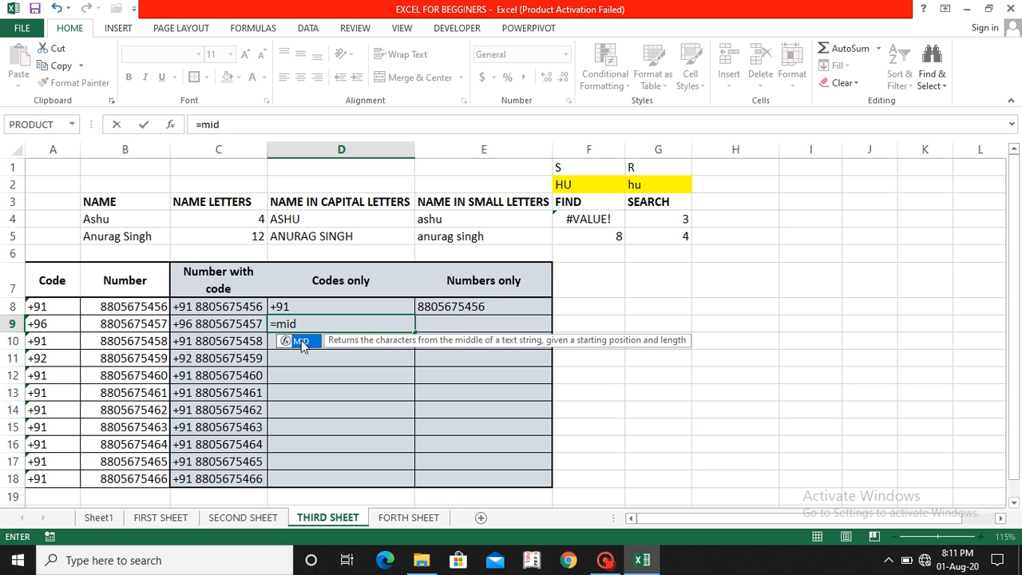
text(()
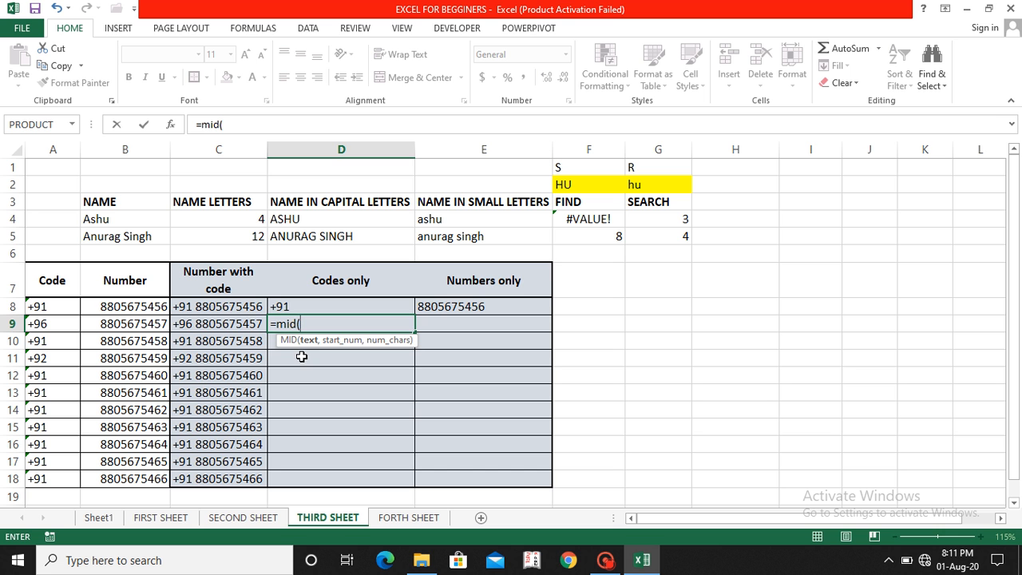
click(232, 322)
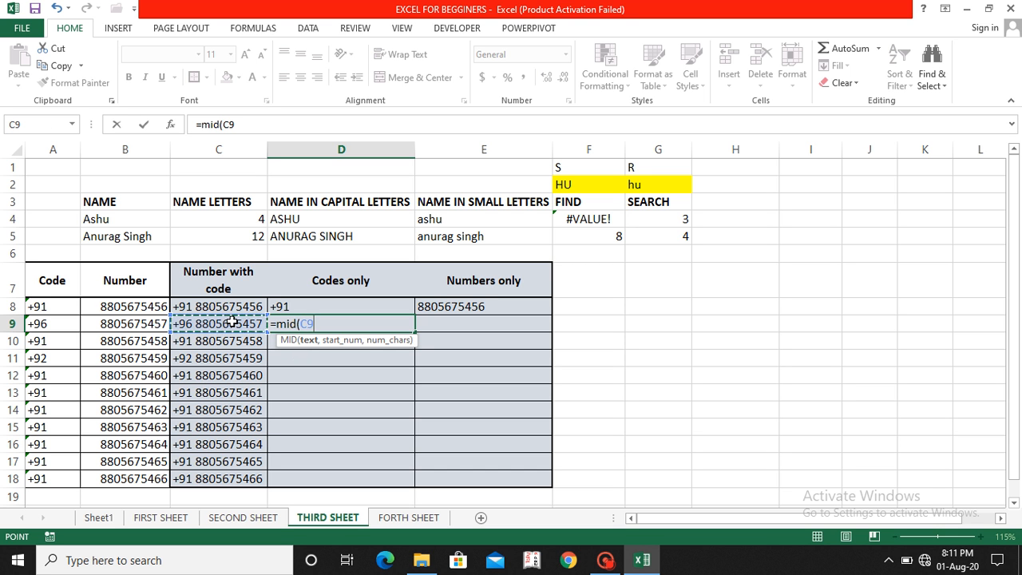
text(,1)
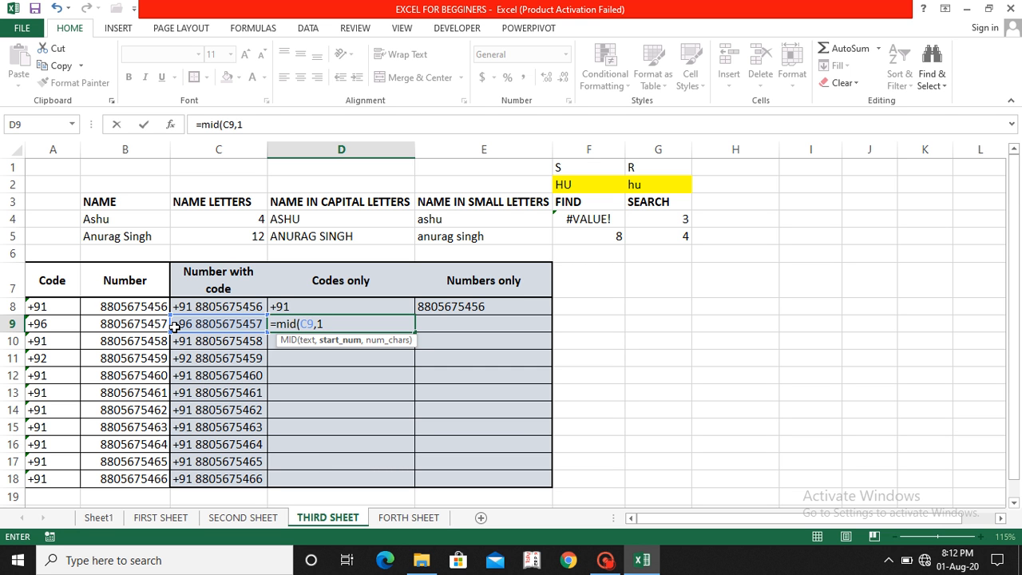
text(,)
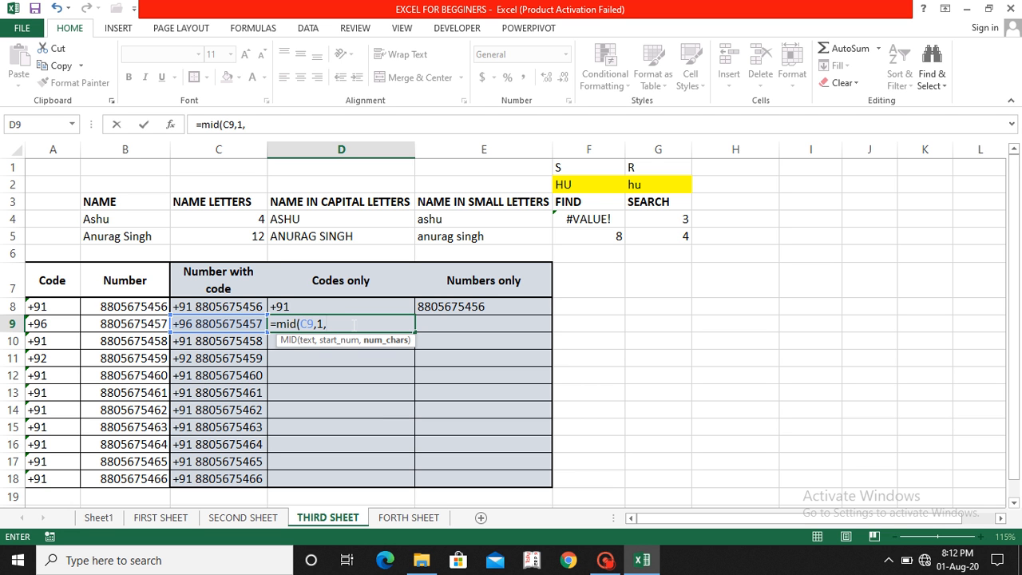
text(4))
key(Return)
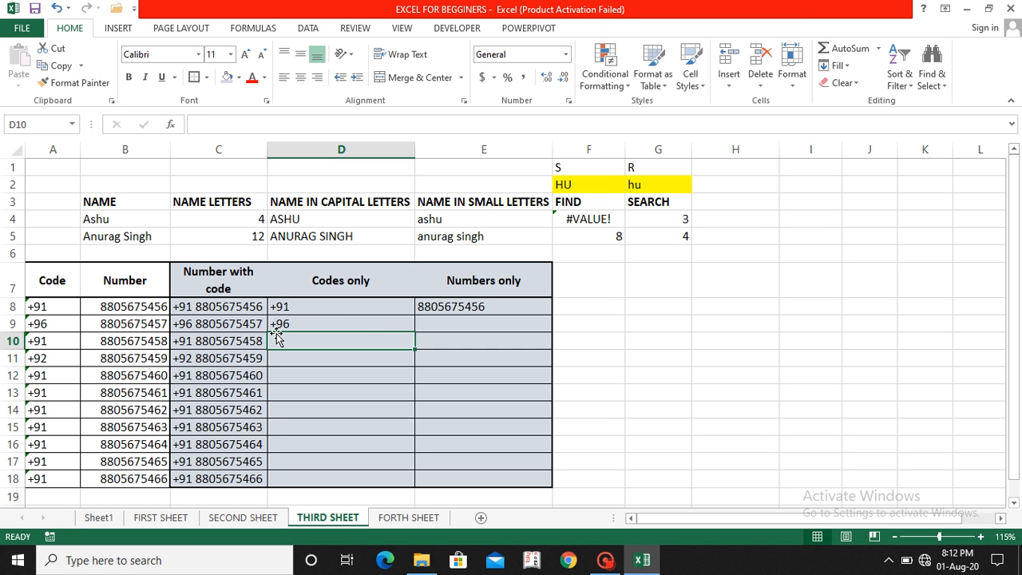
Step: Inspect cell A9 and the MID formula in D9
click(50, 326)
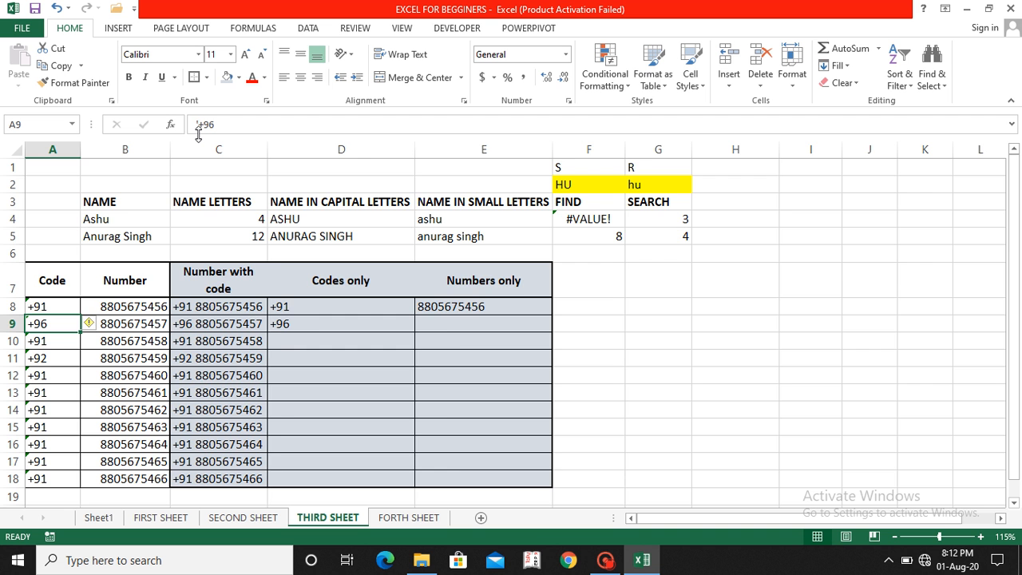
scroll(198, 134, down, 1)
ctrl+scroll(198, 134, up, 4)
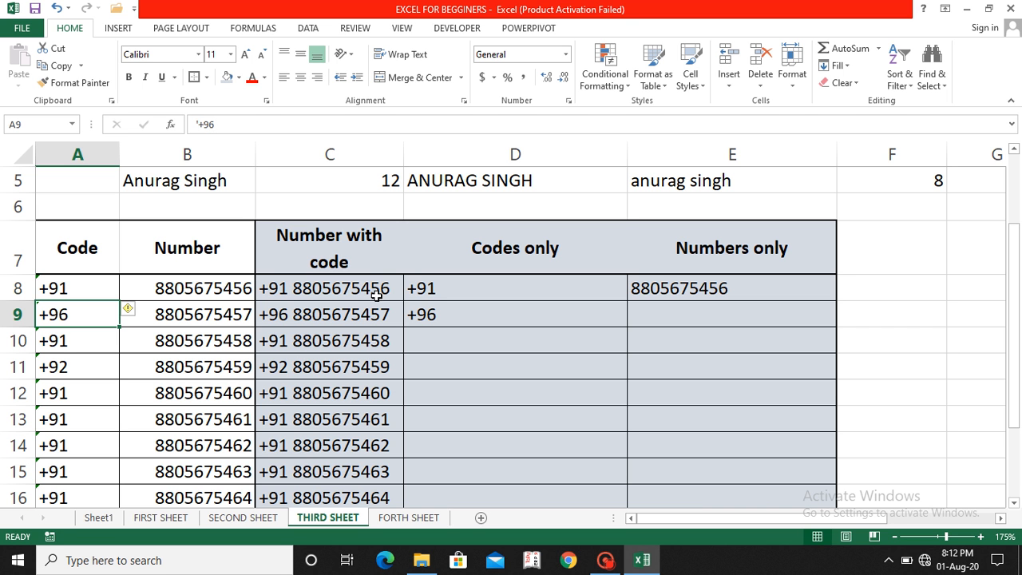
click(437, 314)
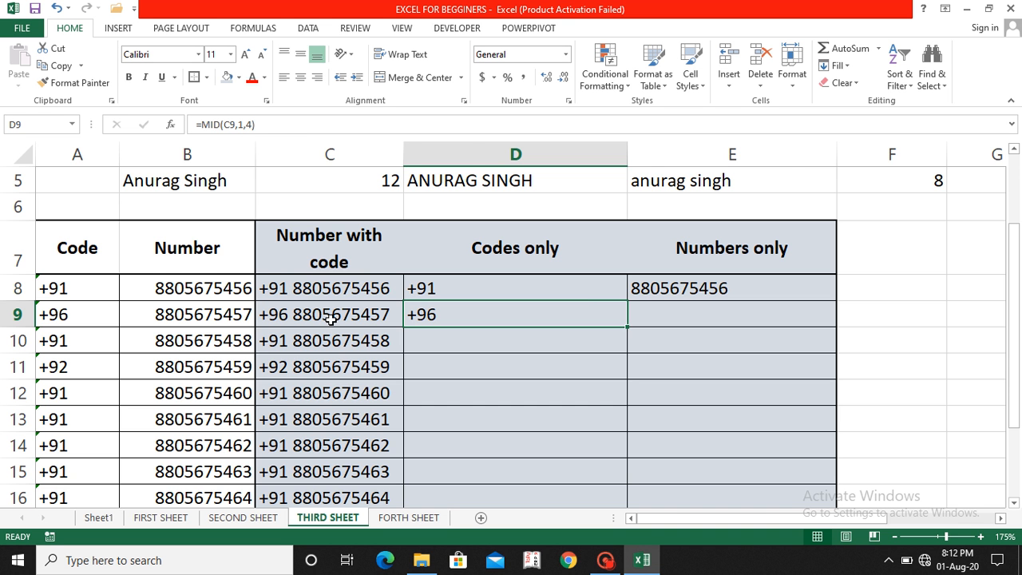
scroll(331, 318, down, 4)
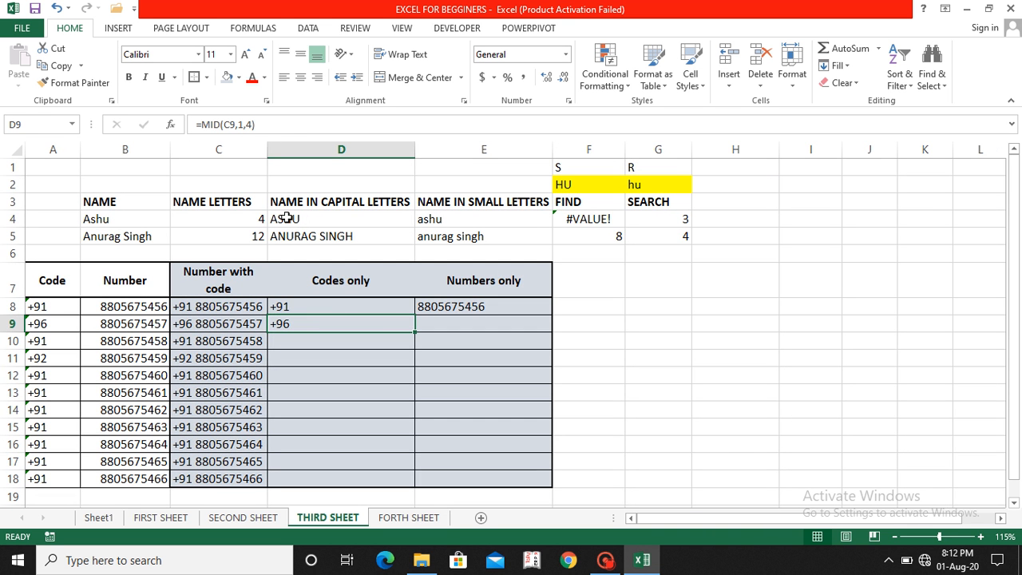
Step: Change the character count in D9's MID formula from 4 to 3
click(253, 125)
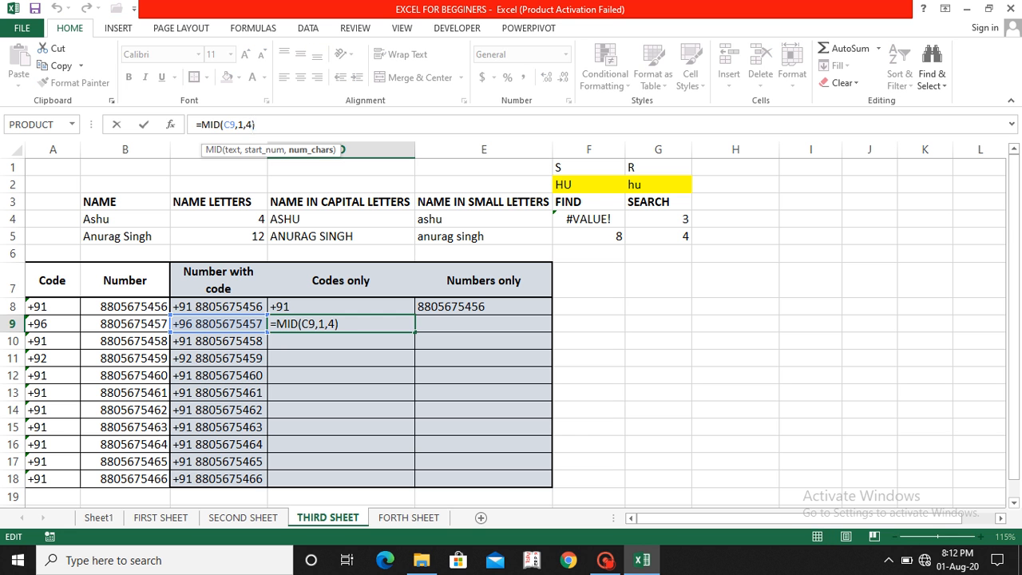
key(BackSpace)
text(3)
key(Return)
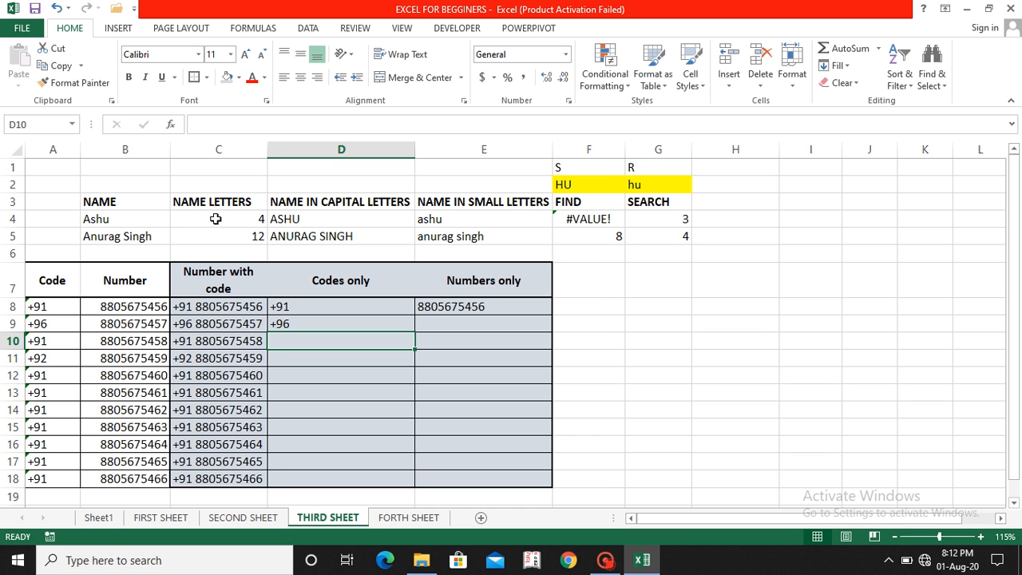
key(Up)
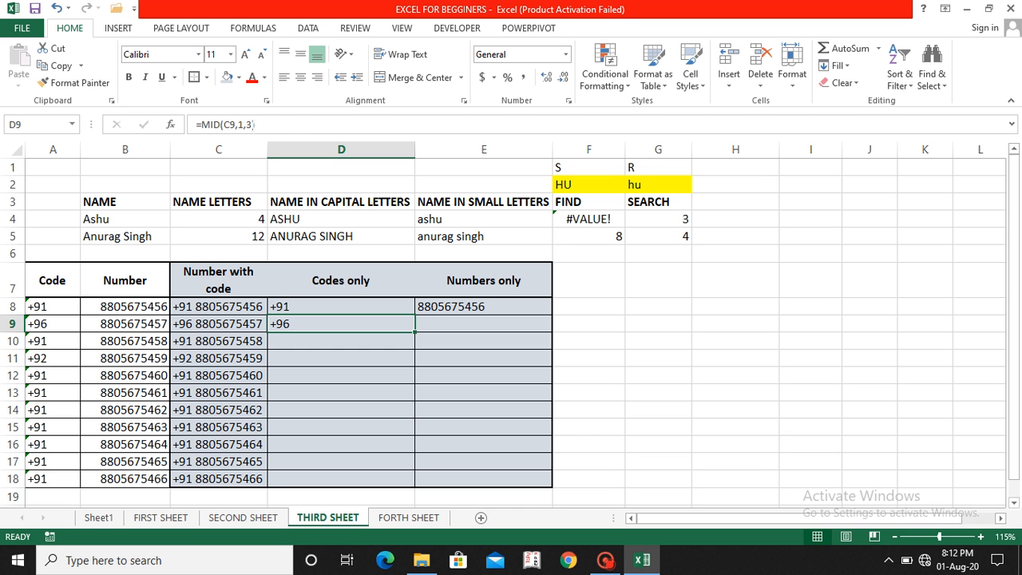
Step: Try a character count of 2 in D9's MID formula
click(252, 123)
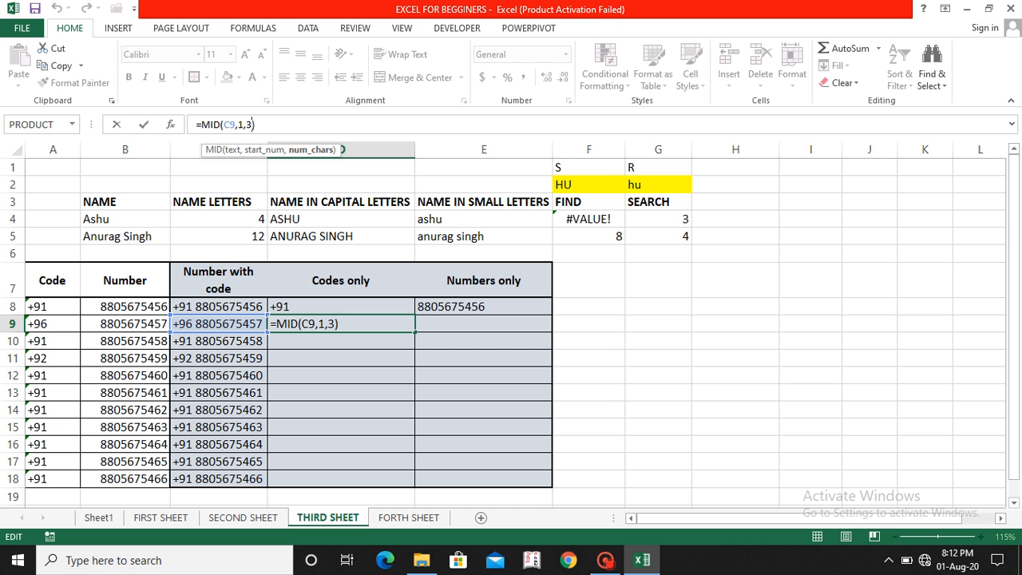
key(BackSpace)
text(2)
key(Return)
key(Up)
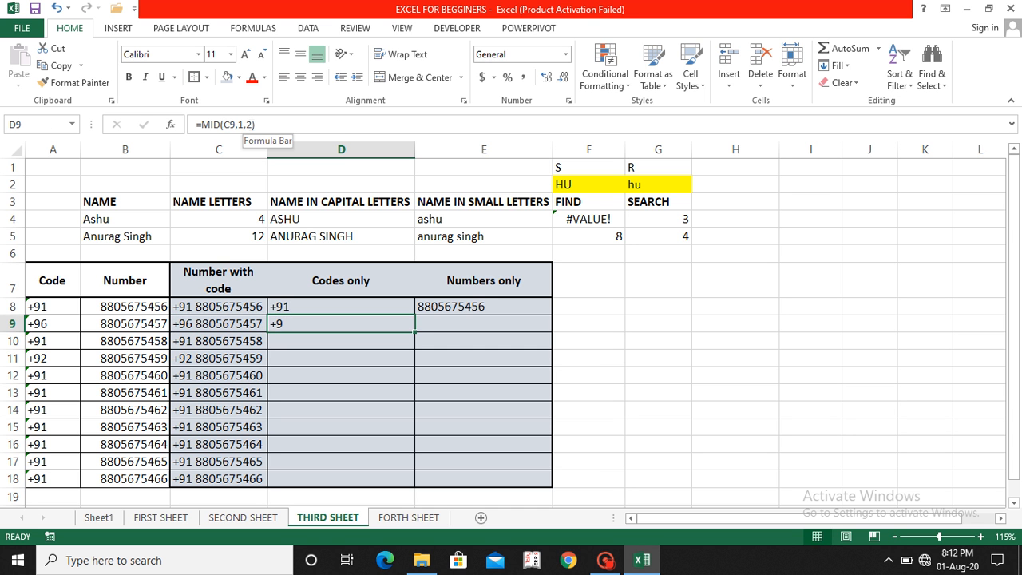
Step: Restore the count to 3 so D9 reads =MID(C9,1,3), still giving +96
click(253, 124)
key(BackSpace)
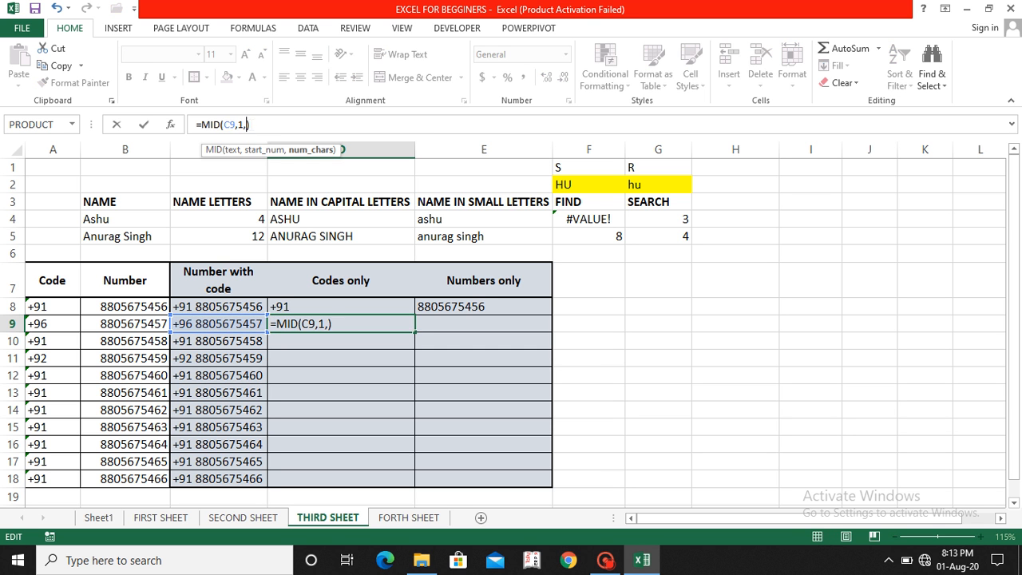
text(3)
key(Return)
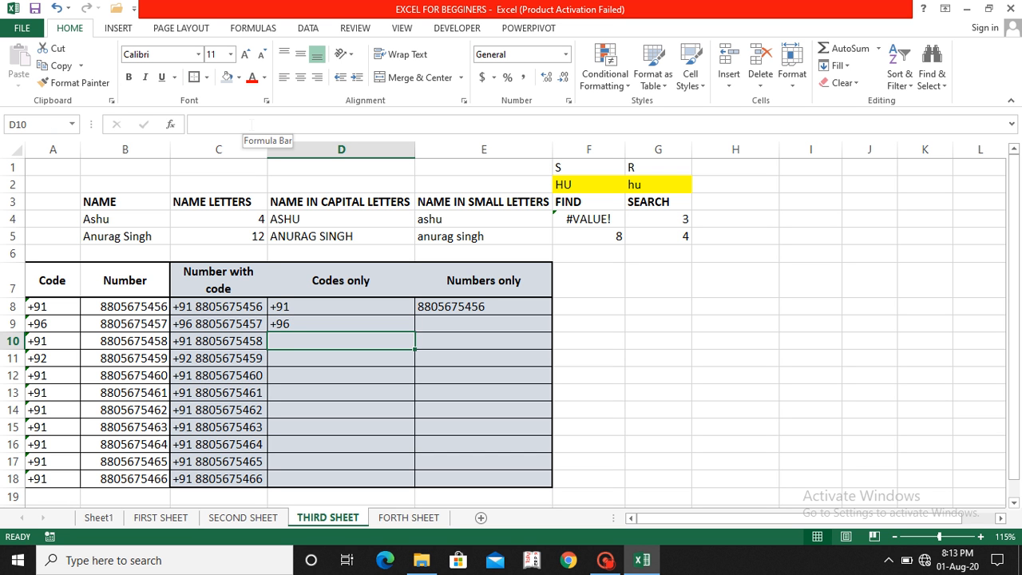
key(Up)
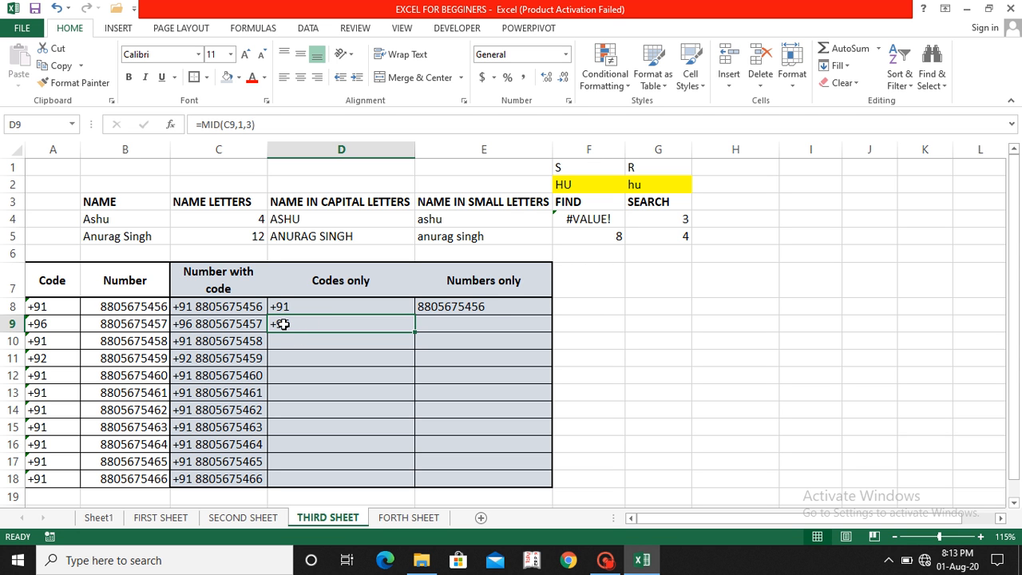
click(461, 318)
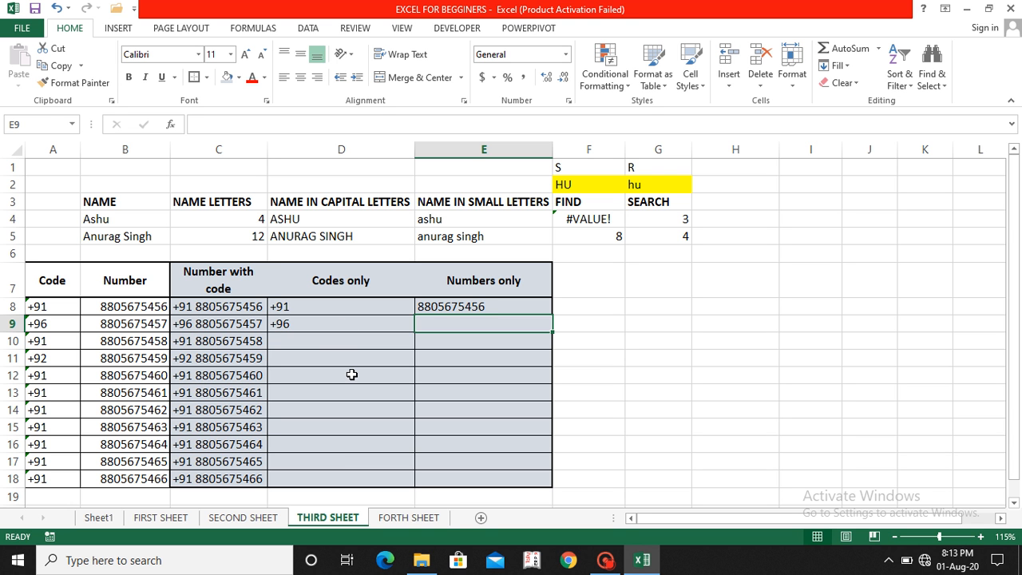
text(=)
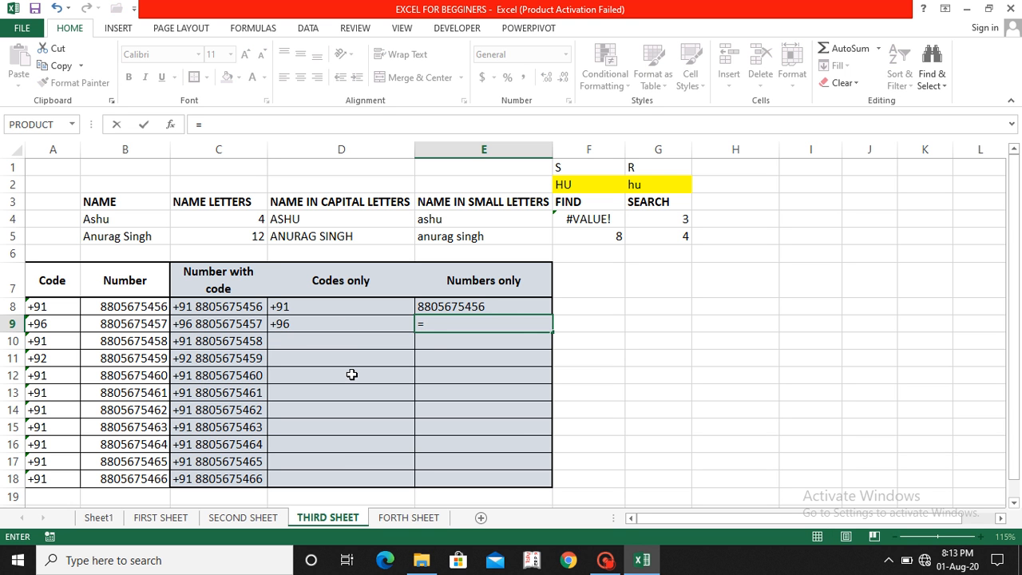
text(mid()
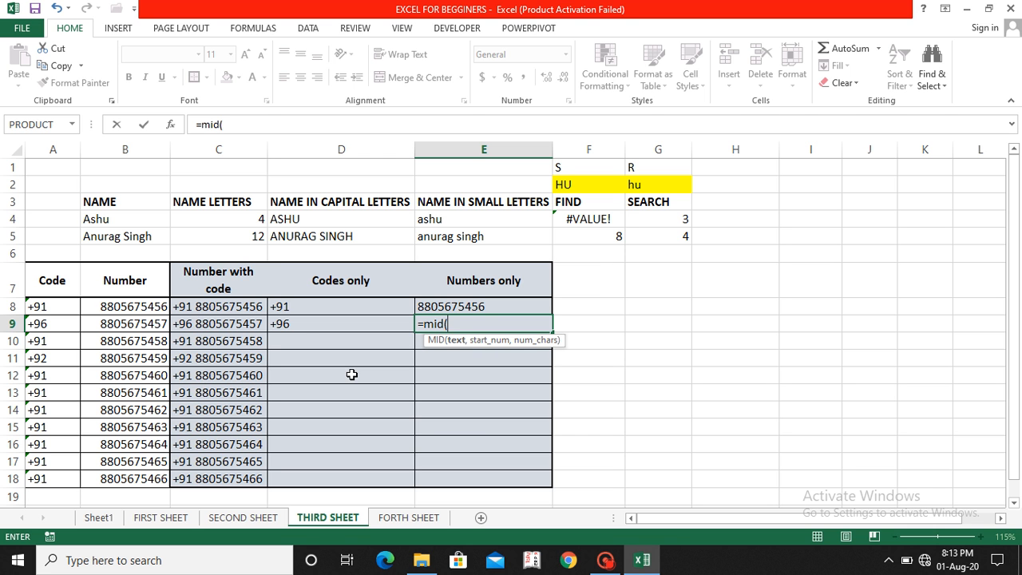
click(227, 326)
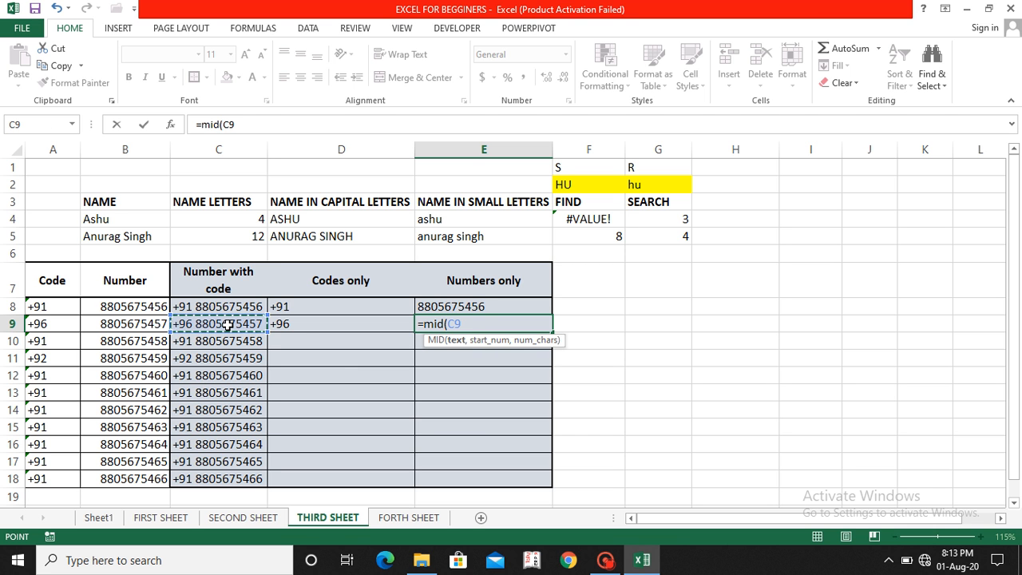
text(,)
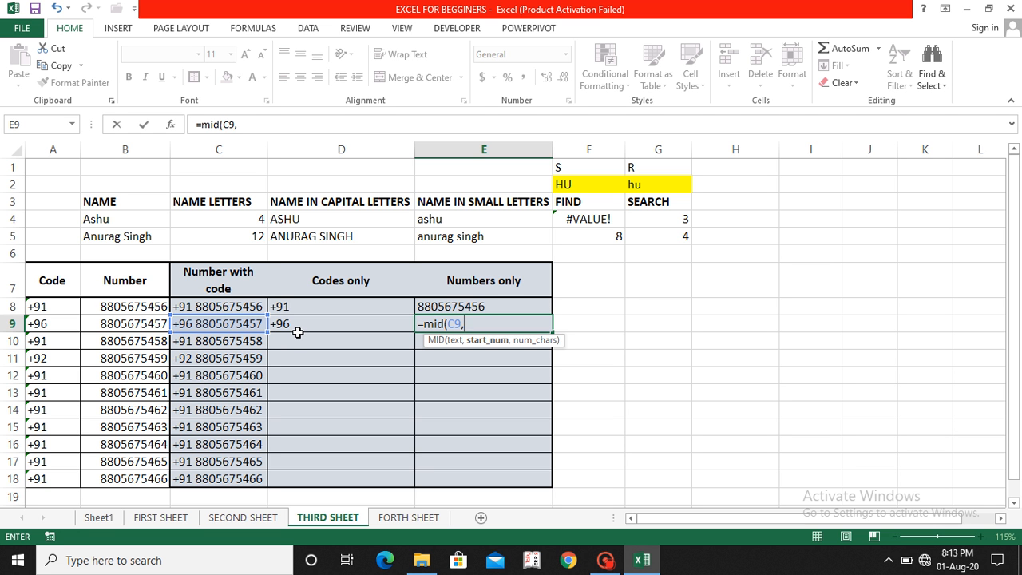
text(5,1)
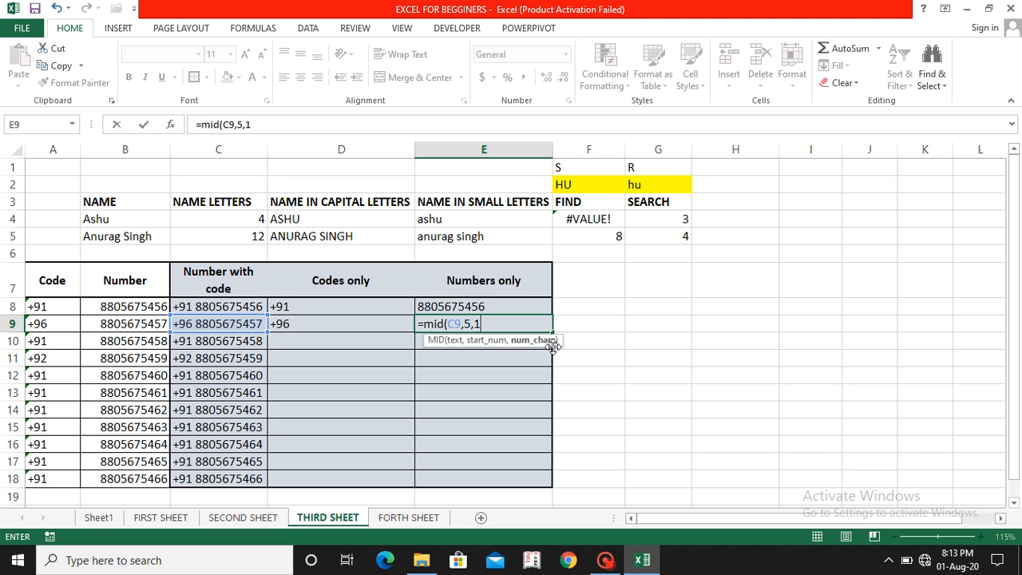
text(0))
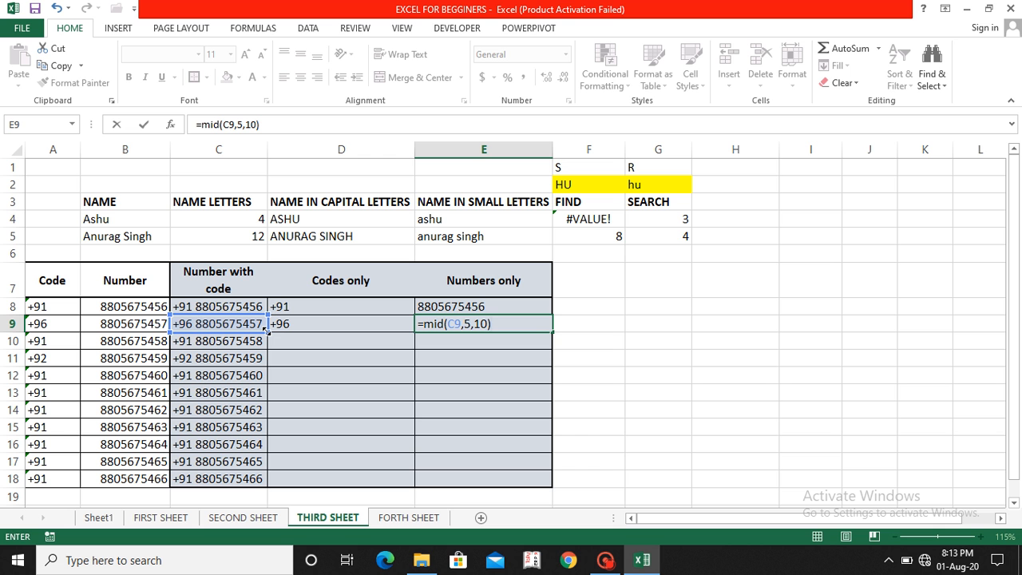
key(Return)
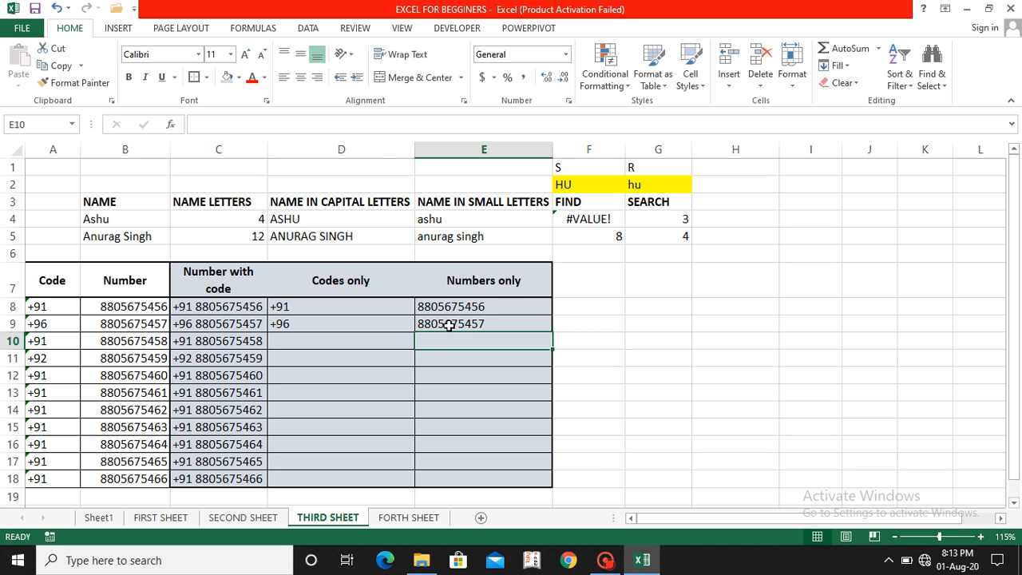
click(350, 320)
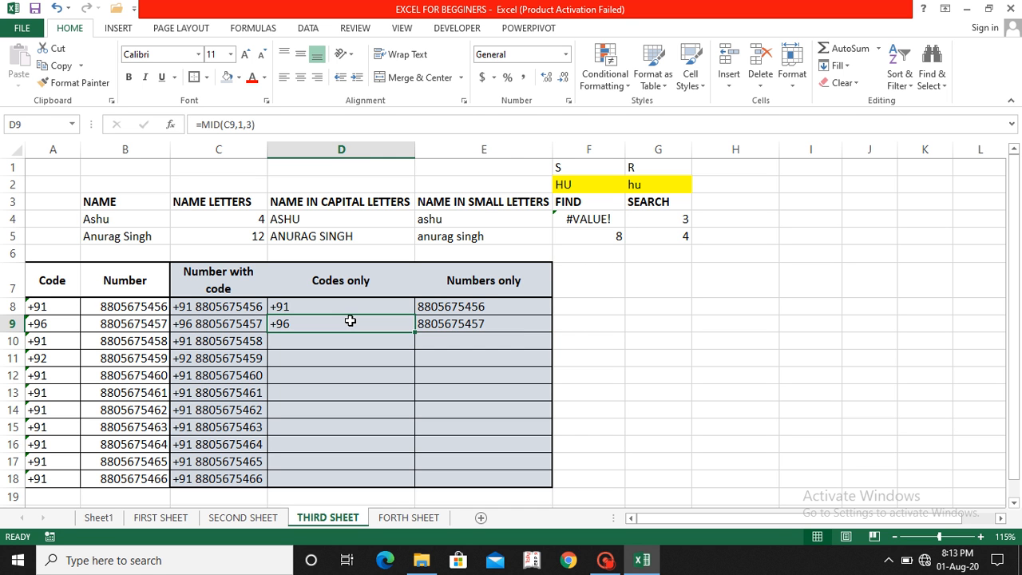
Step: Fill the D9:E9 code and number formulas down to row 18
key(shift+Right)
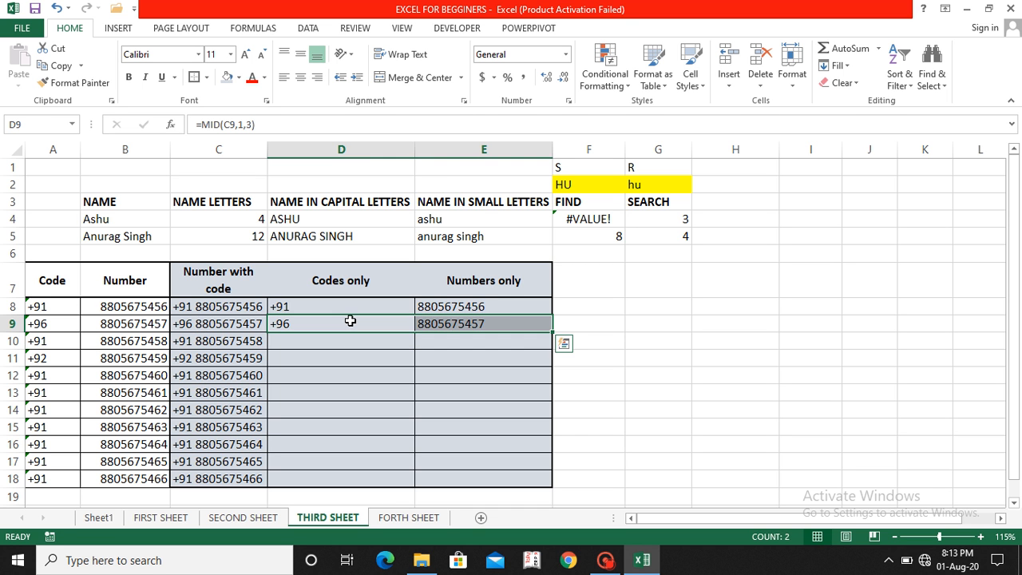
drag(553, 332, 553, 332)
double_click(552, 332)
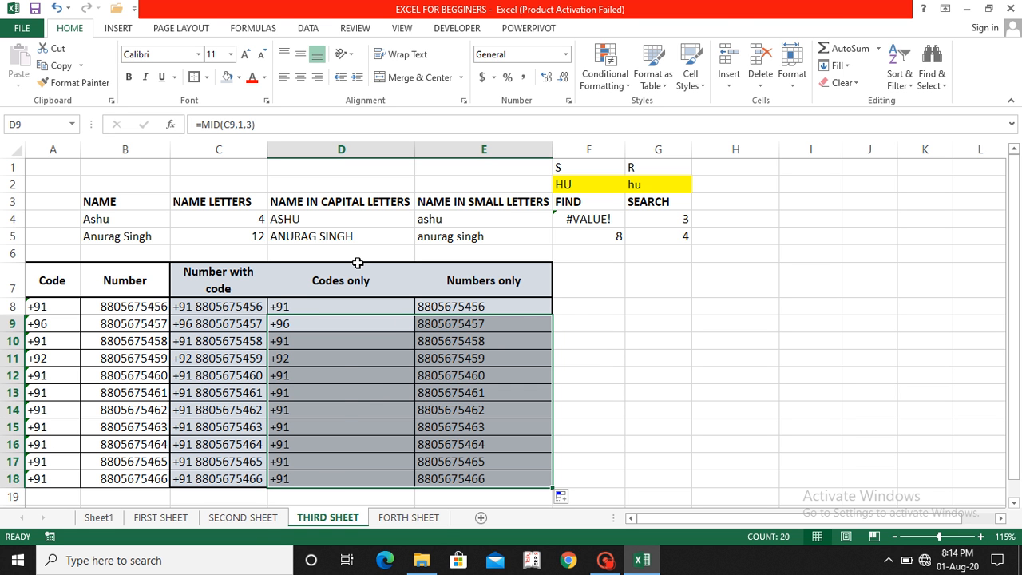
Step: Change the code in A12 from +91 to +94 and check C12's result
click(39, 374)
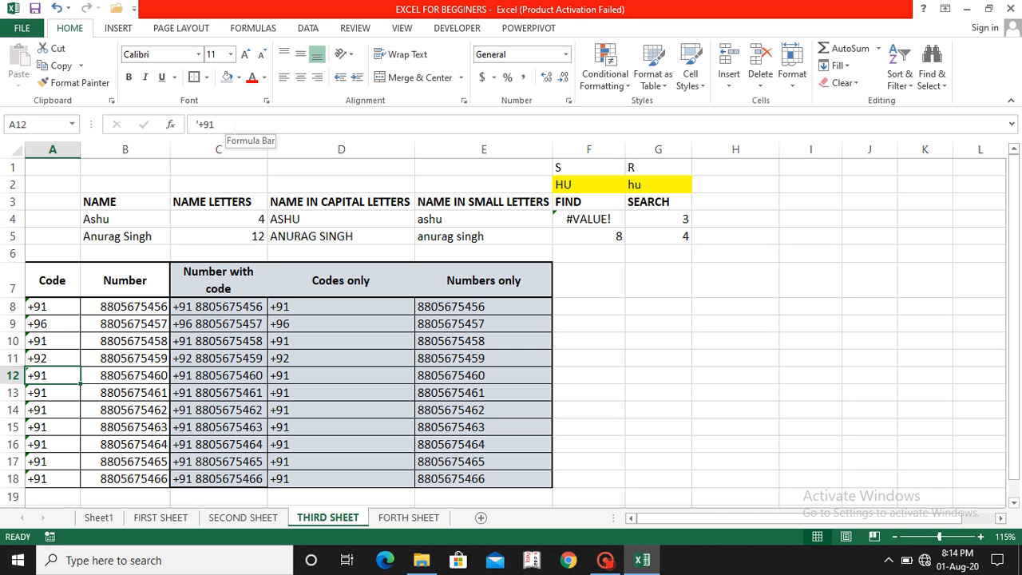
click(214, 125)
key(BackSpace)
text(4)
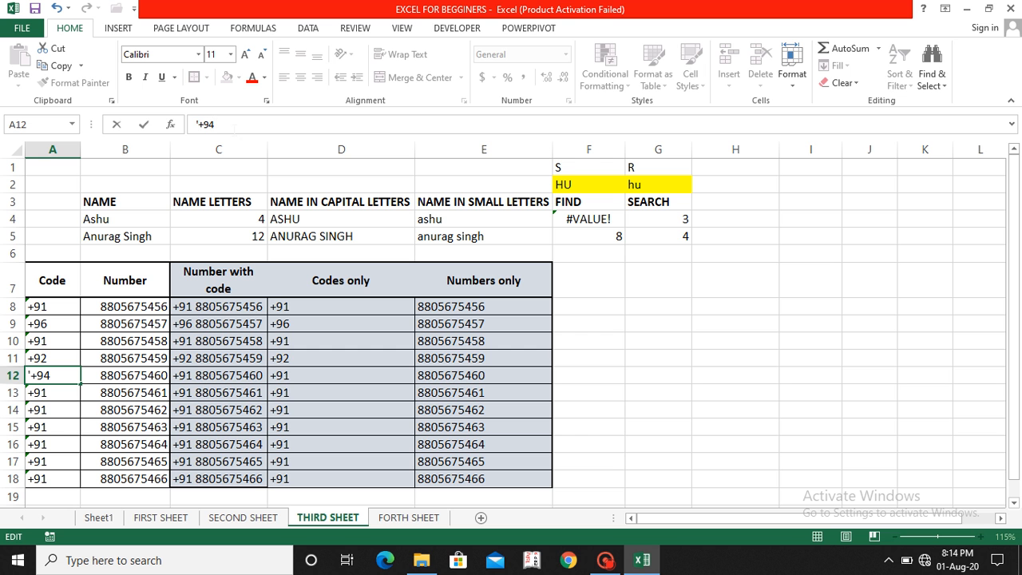
key(Return)
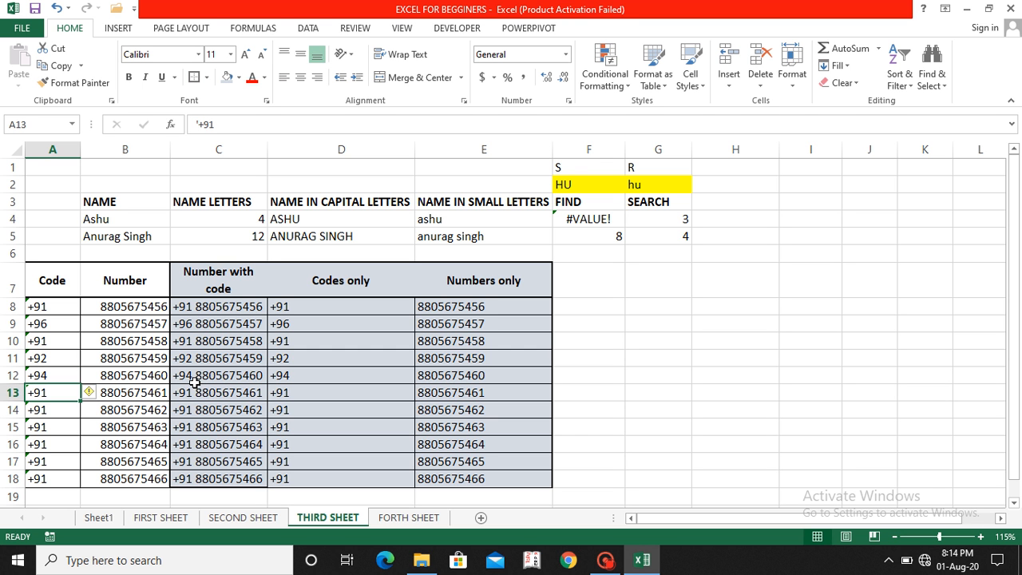
click(194, 375)
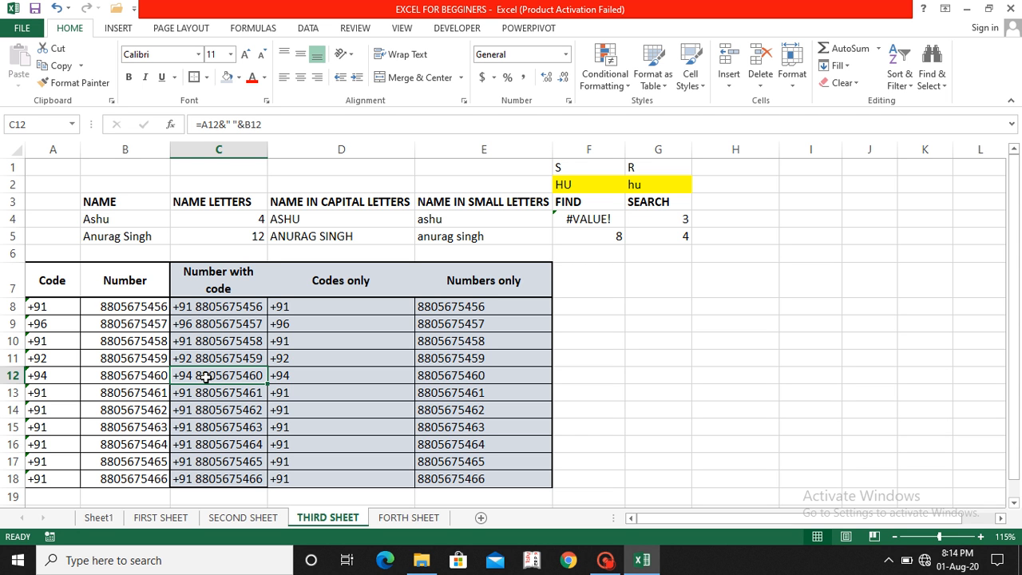
Step: Type the person's first name into G11, correcting typos
click(688, 356)
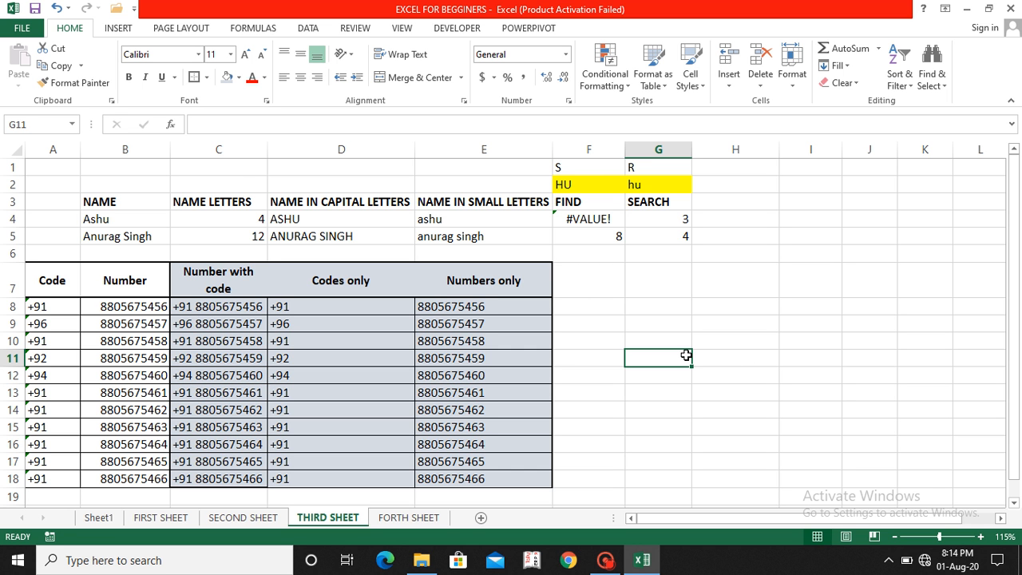
text(sh)
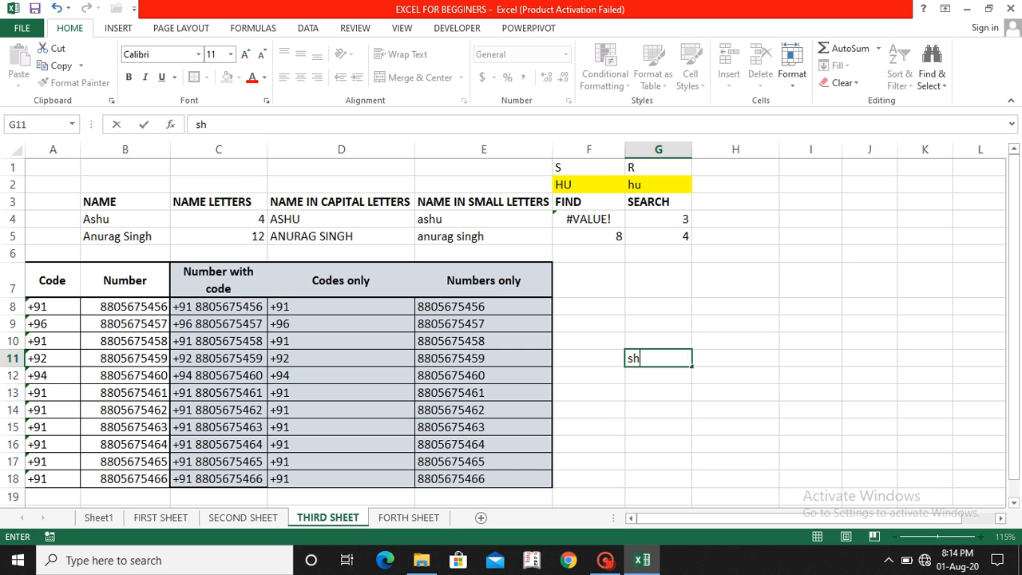
key(BackSpace)
key(BackSpace)
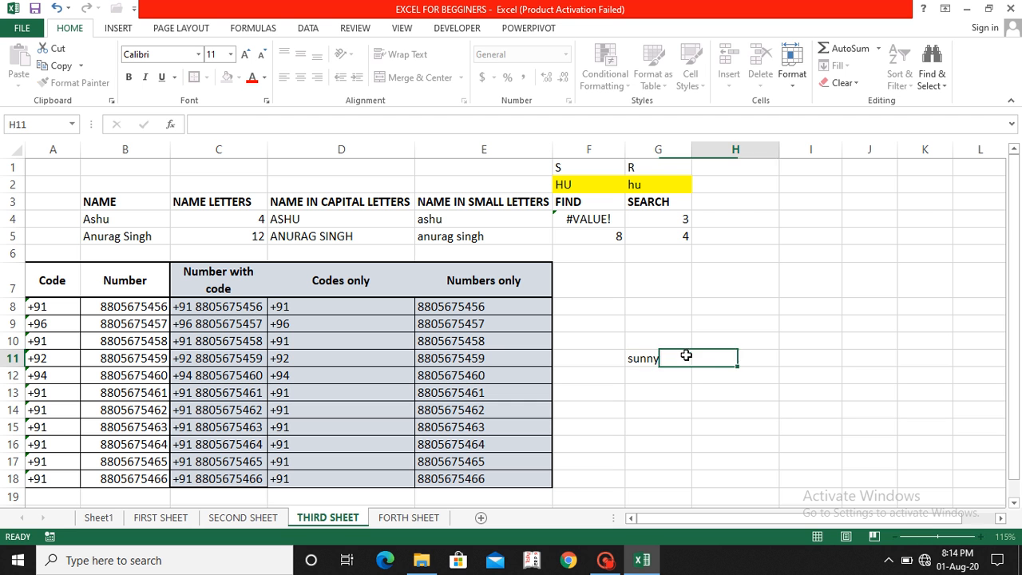
key(Tab)
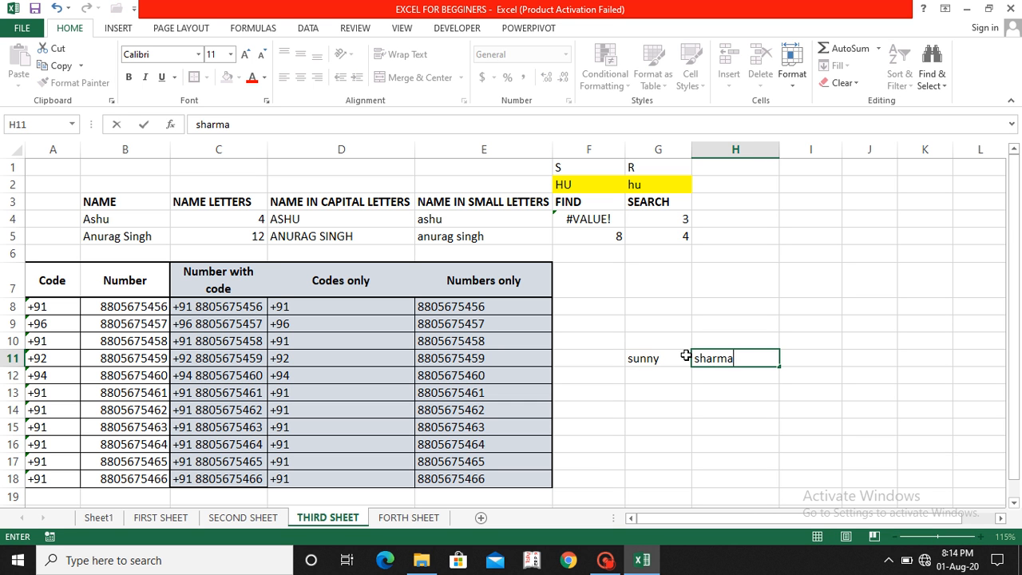
Step: Type the surname into H11 and begin a formula in I11
key(Tab)
key(Left)
key(Left)
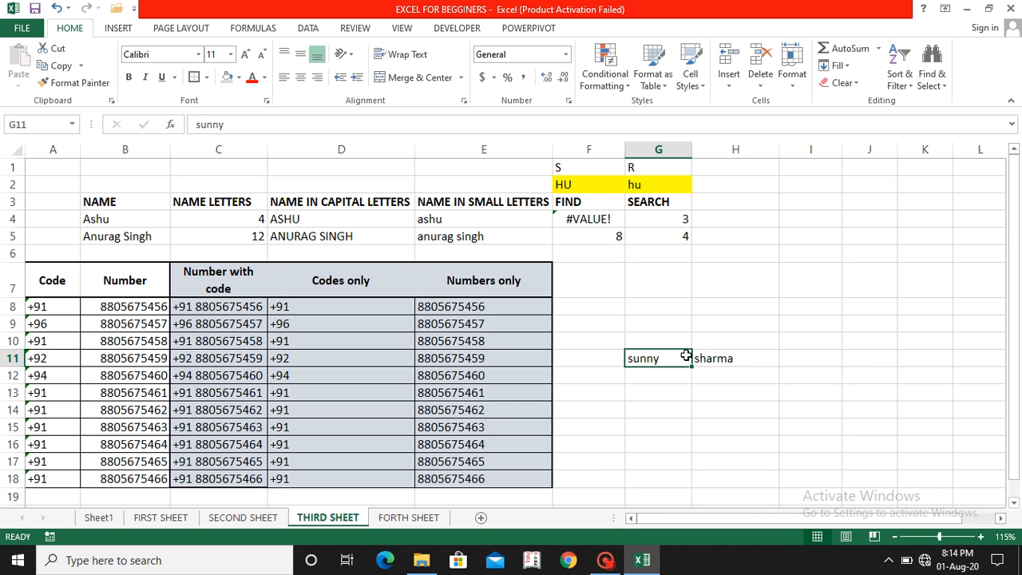
key(Right)
key(Right)
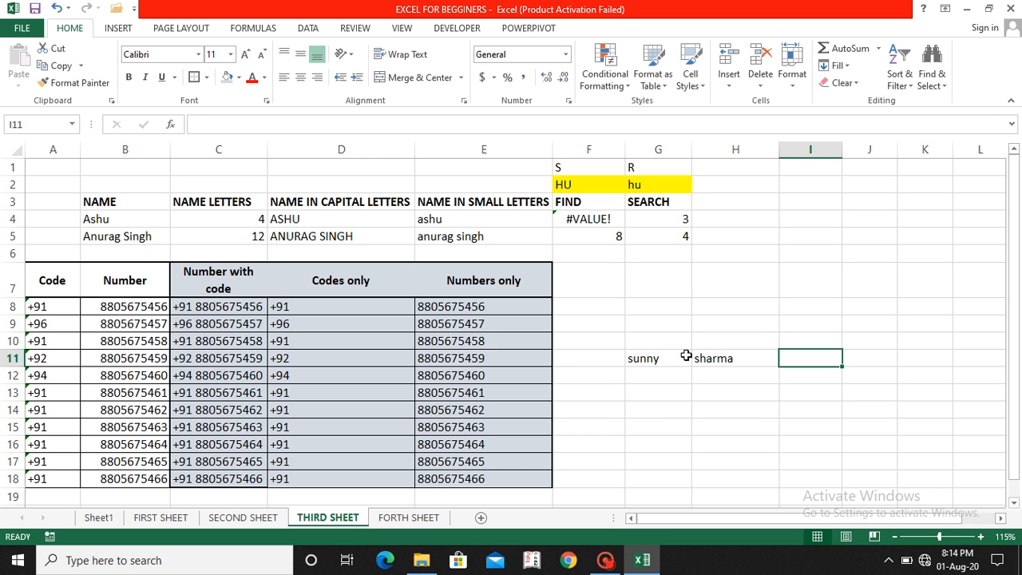
text(=)
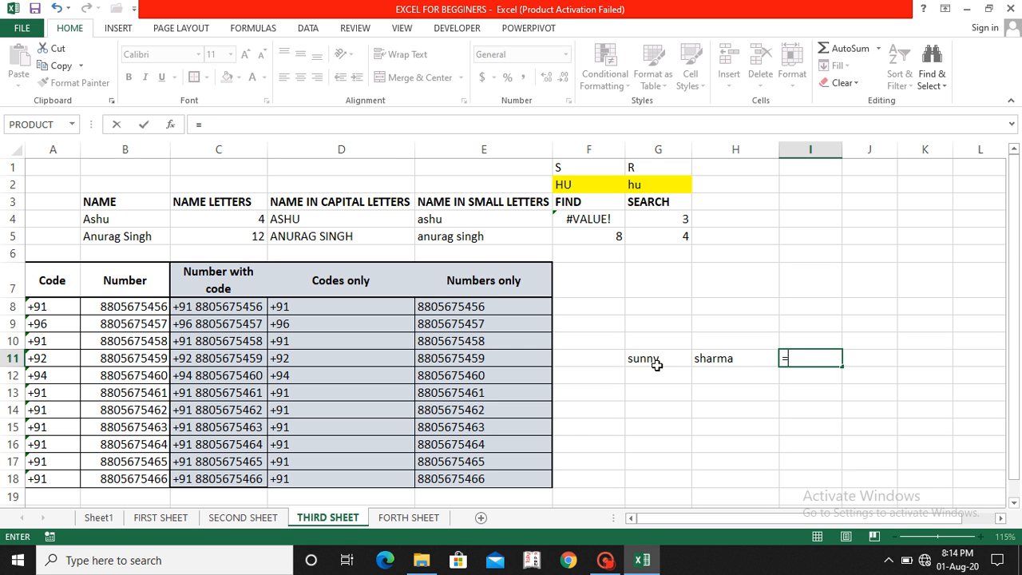
Step: Enter =G11&H11 in I11 to join the first name and surname
click(653, 361)
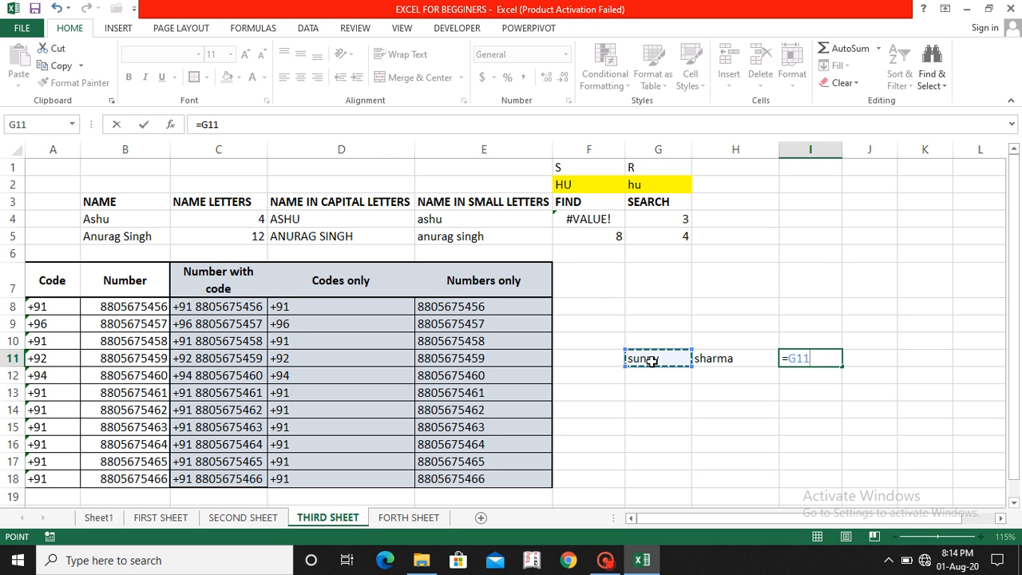
text(&)
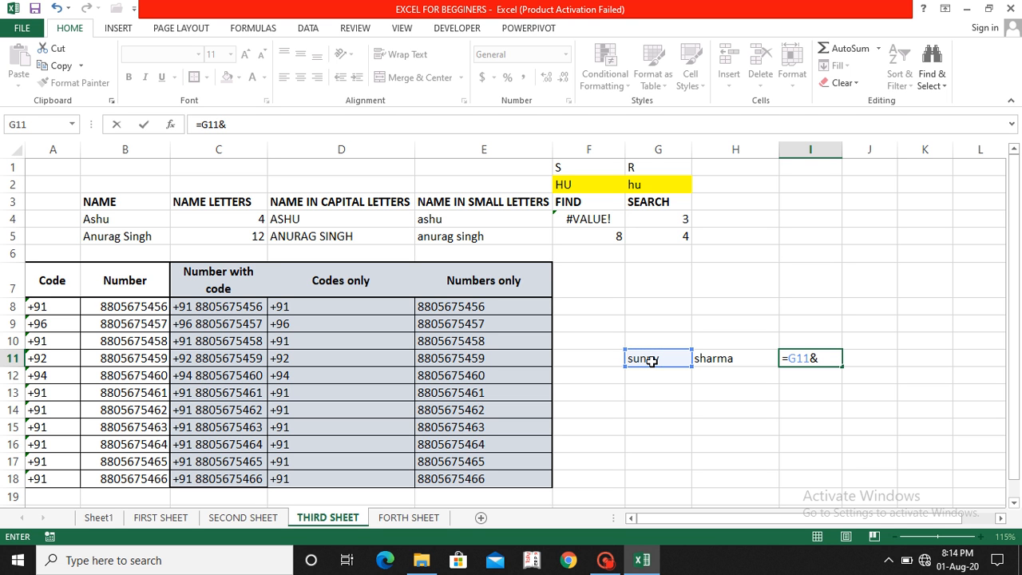
click(723, 360)
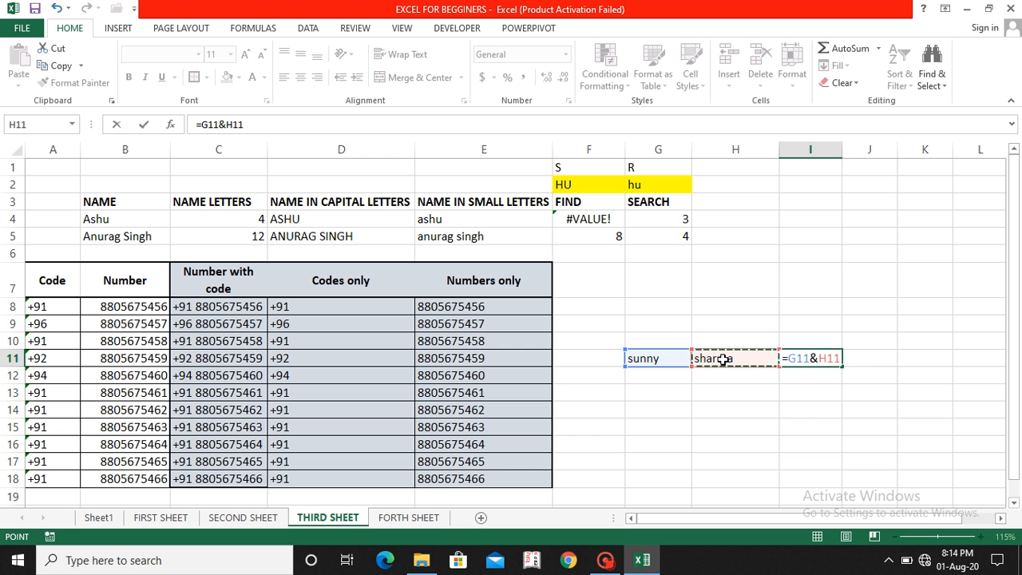
key(Return)
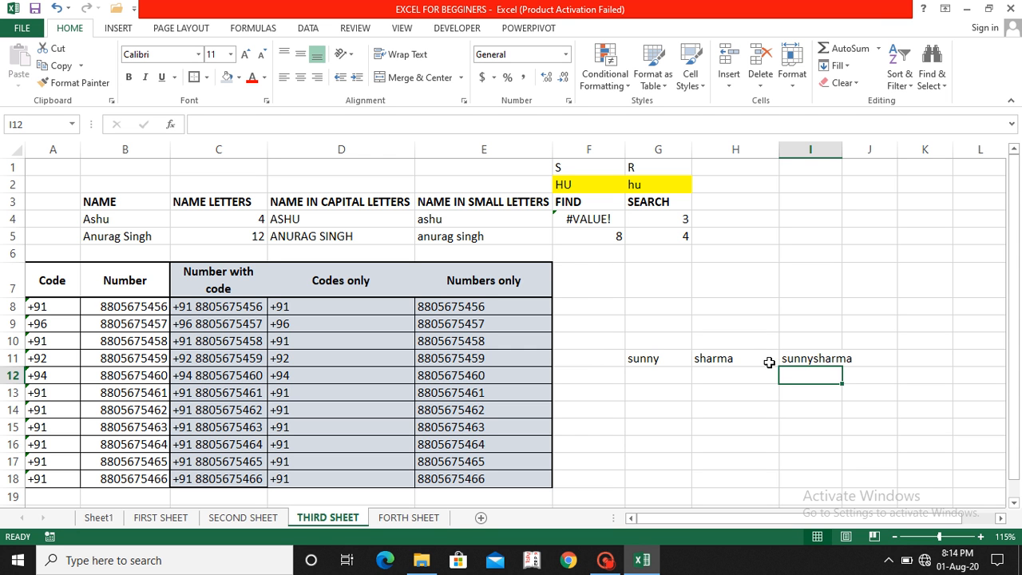
click(823, 360)
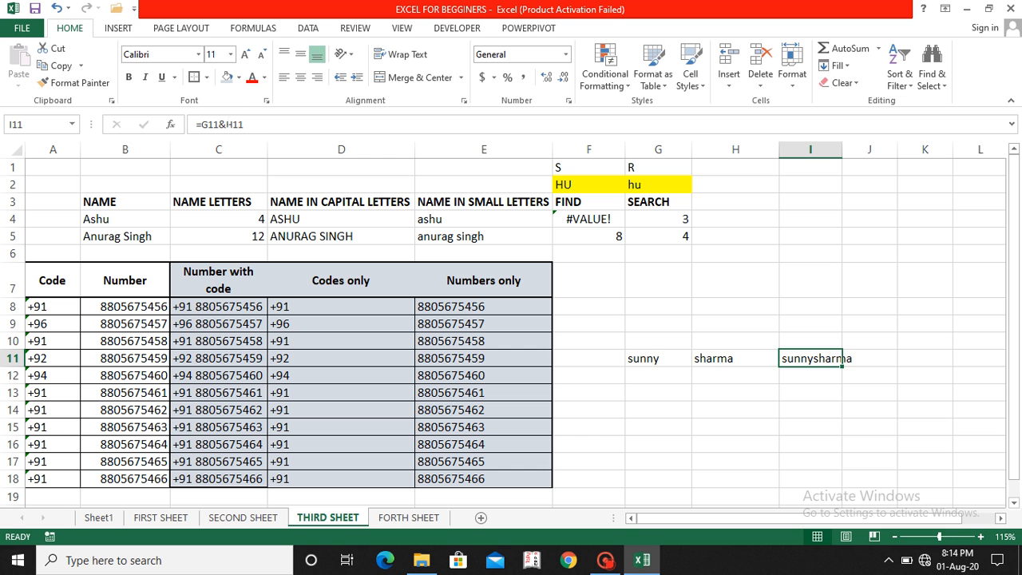
Step: Correct I11's formula to =G11&" "&H11 so a space separates the names
click(226, 124)
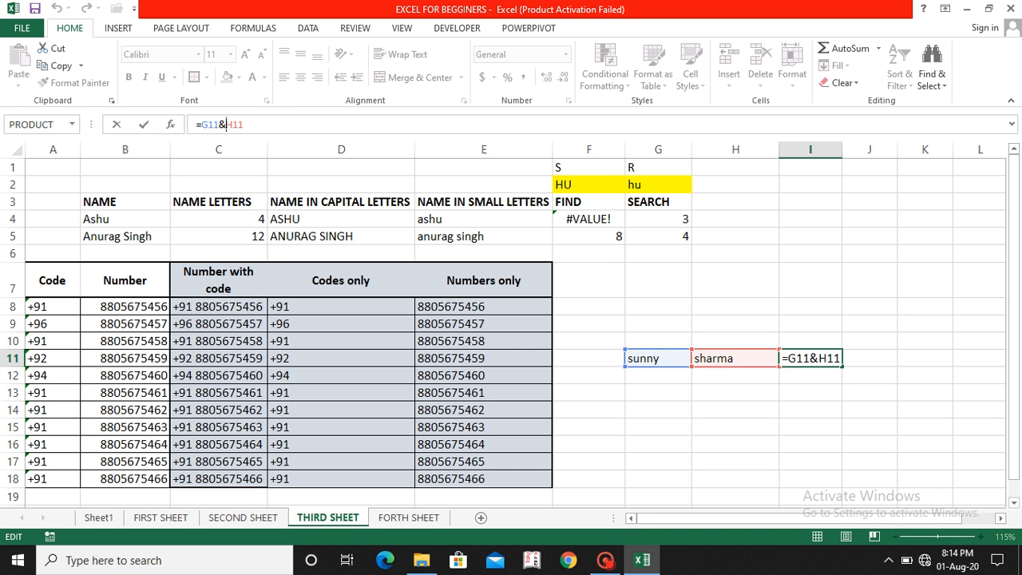
text(")
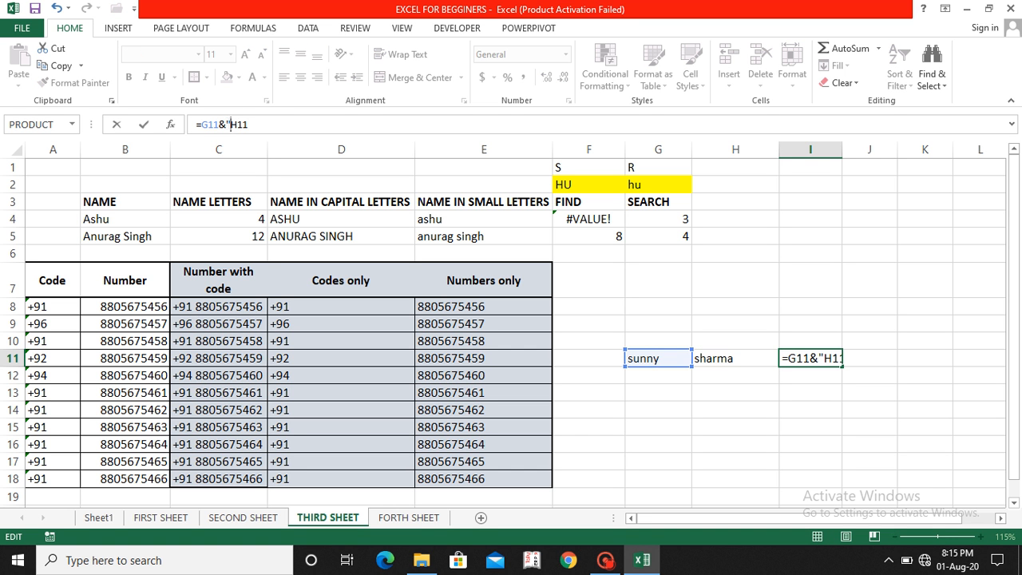
text( ")
text(,)
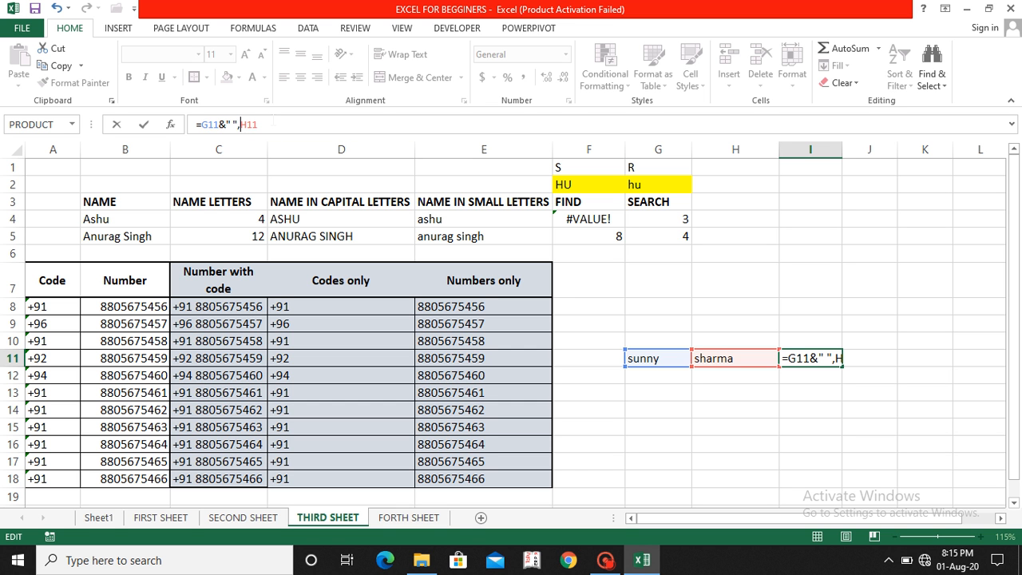
key(Return)
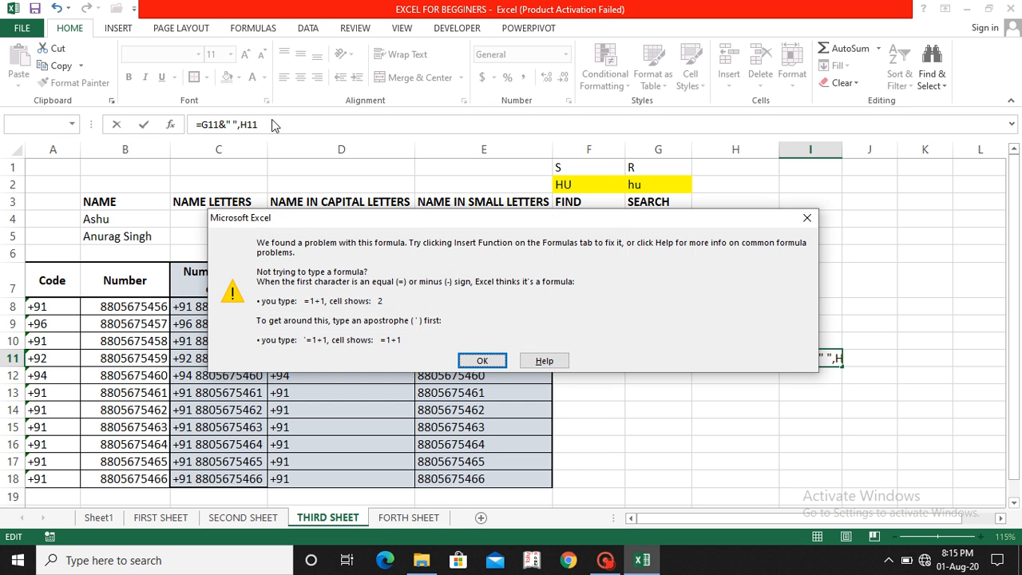
key(Return)
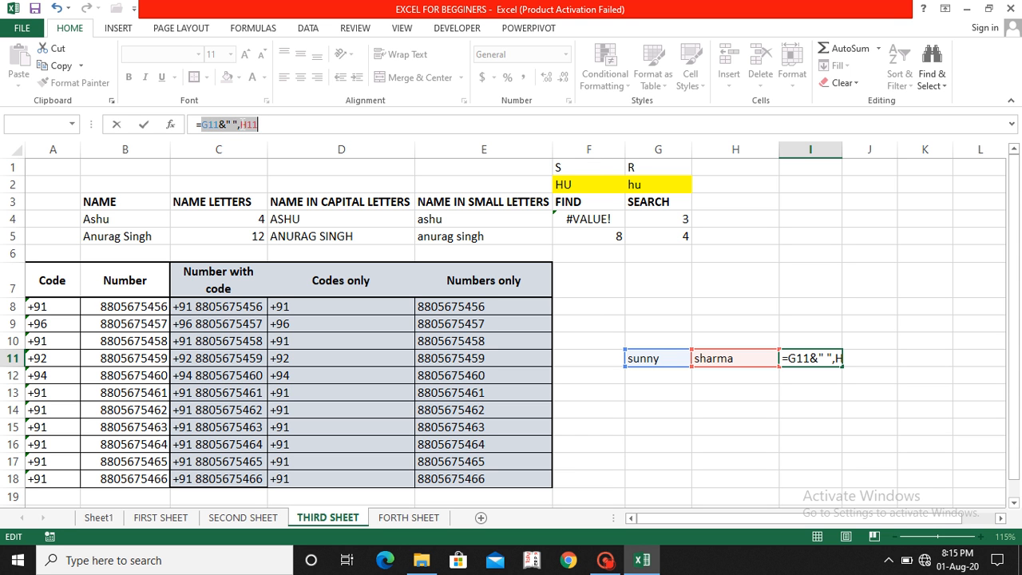
click(259, 124)
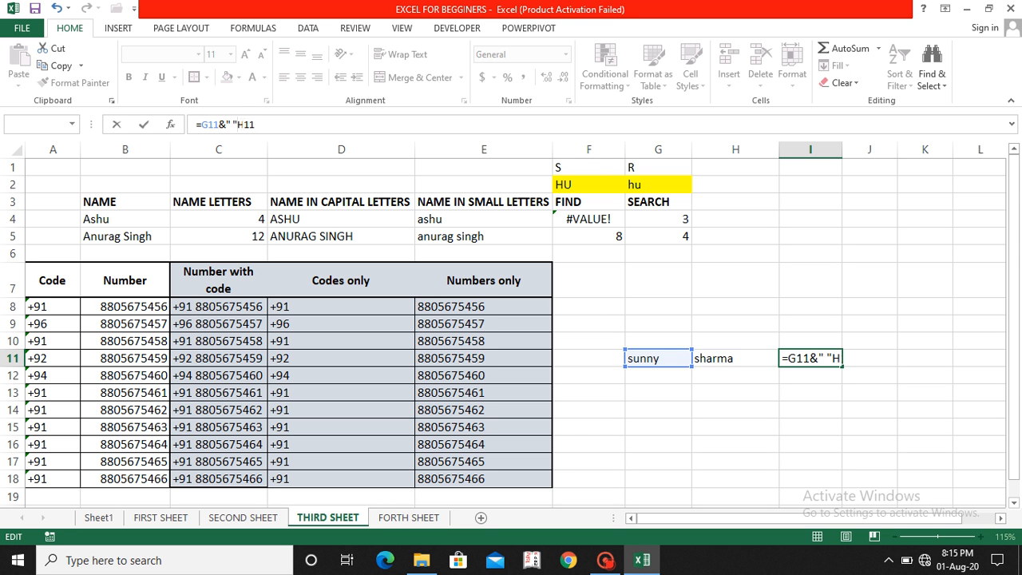
text(&)
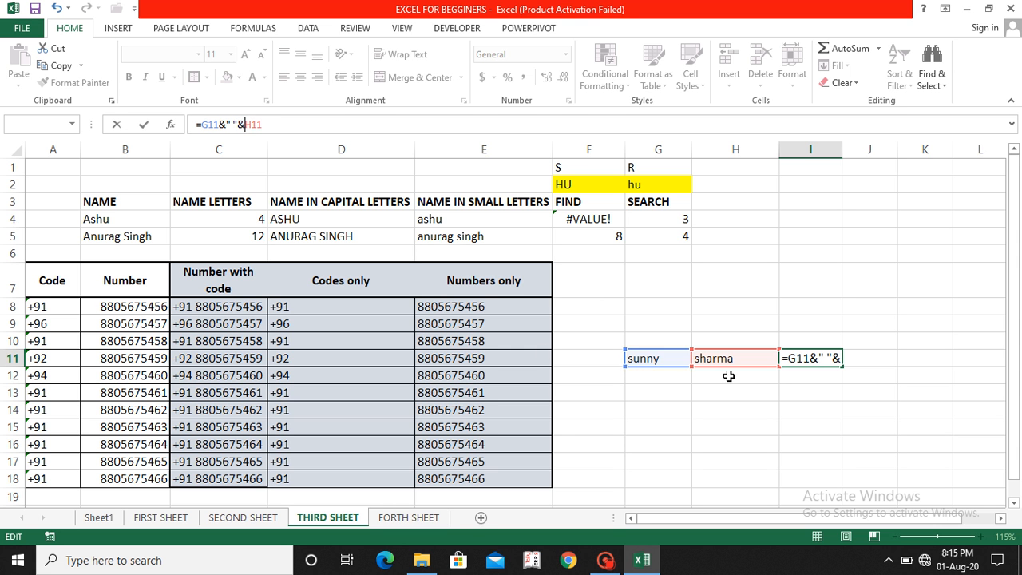
key(Return)
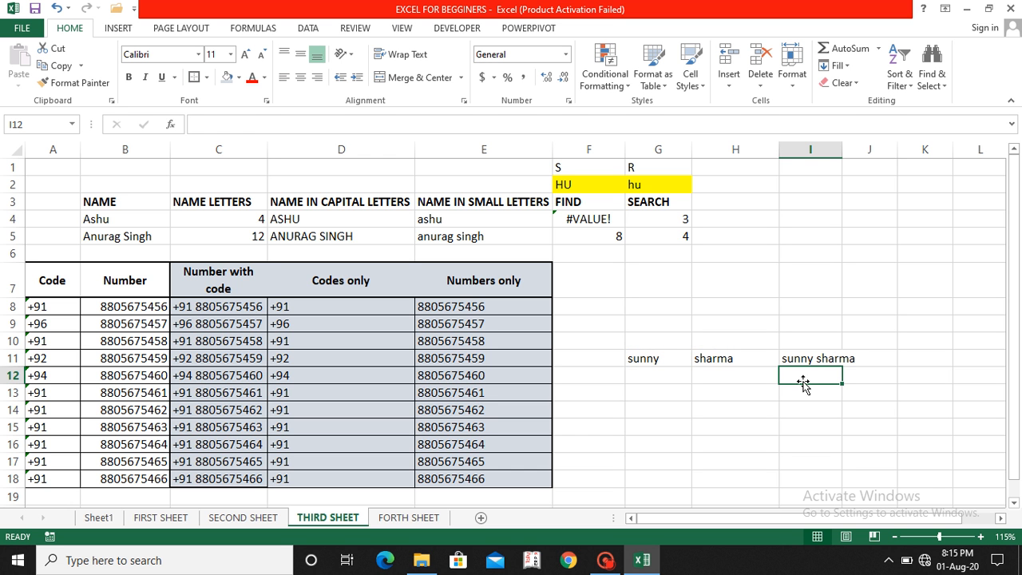
click(633, 361)
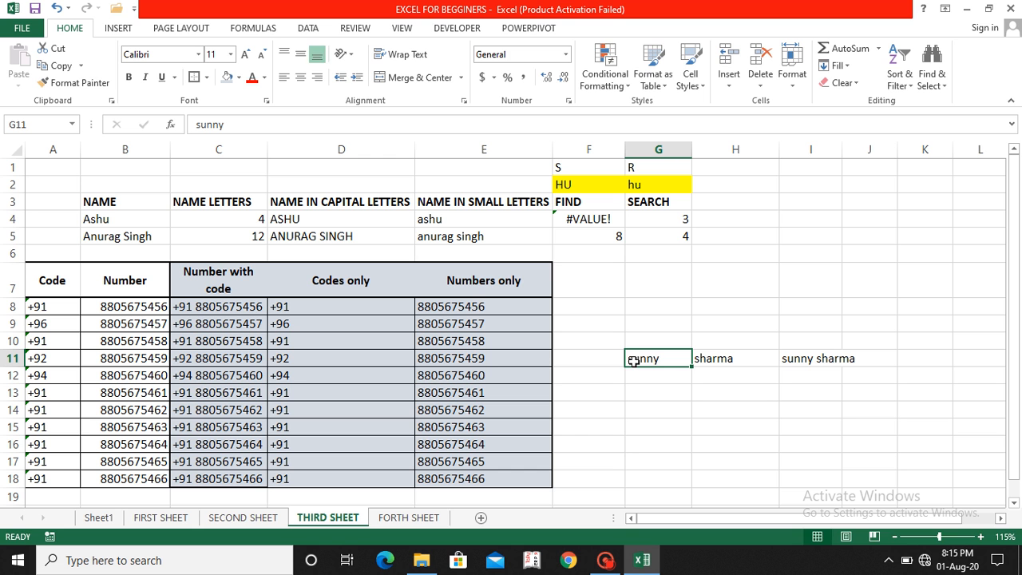
Step: Retype the first name in G11 in uppercase so I11's full name updates
text(SUNNY)
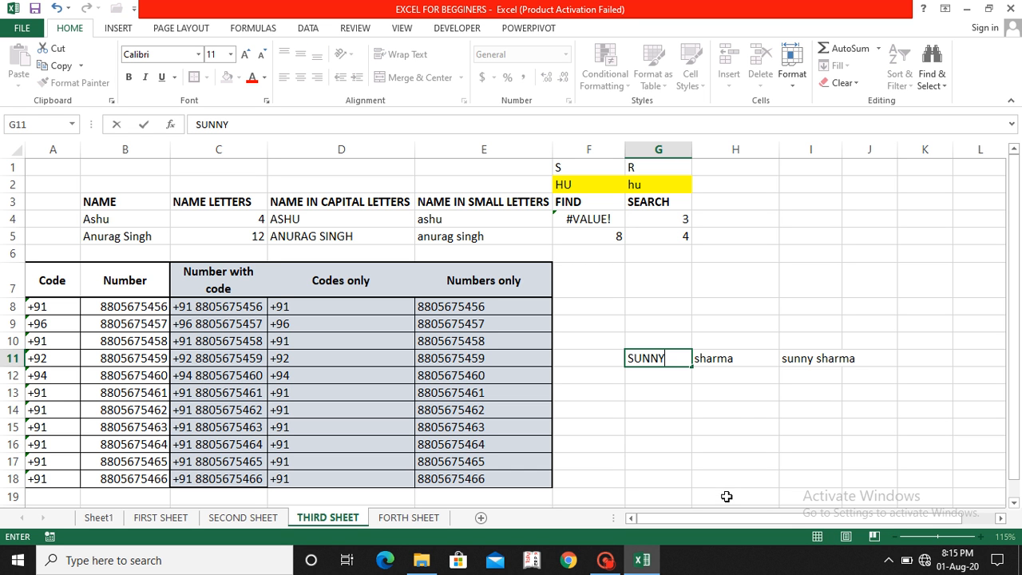
key(Return)
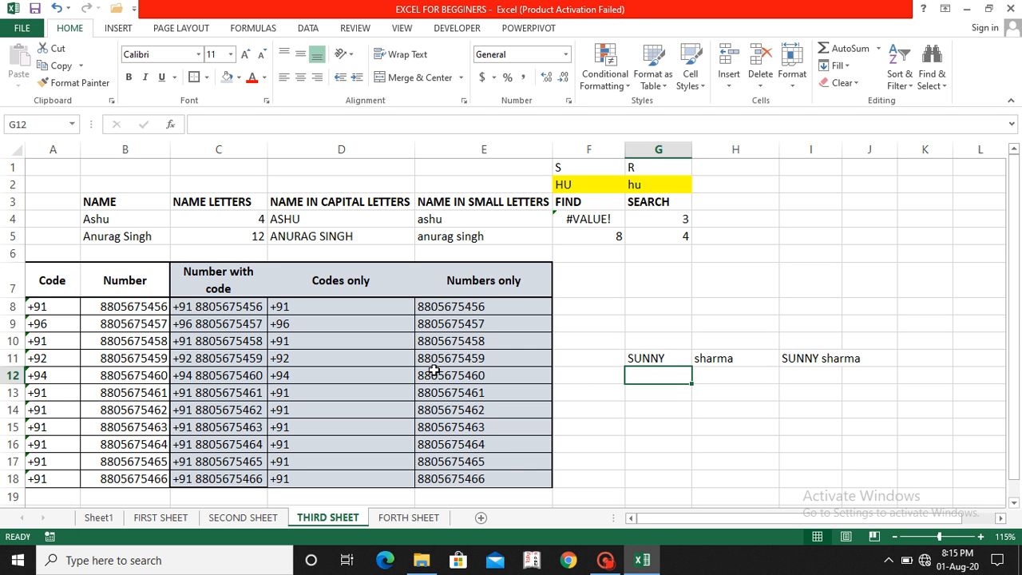
Step: Apply All Borders and a Thick Box Border to the NAME table B3:G5
click(108, 206)
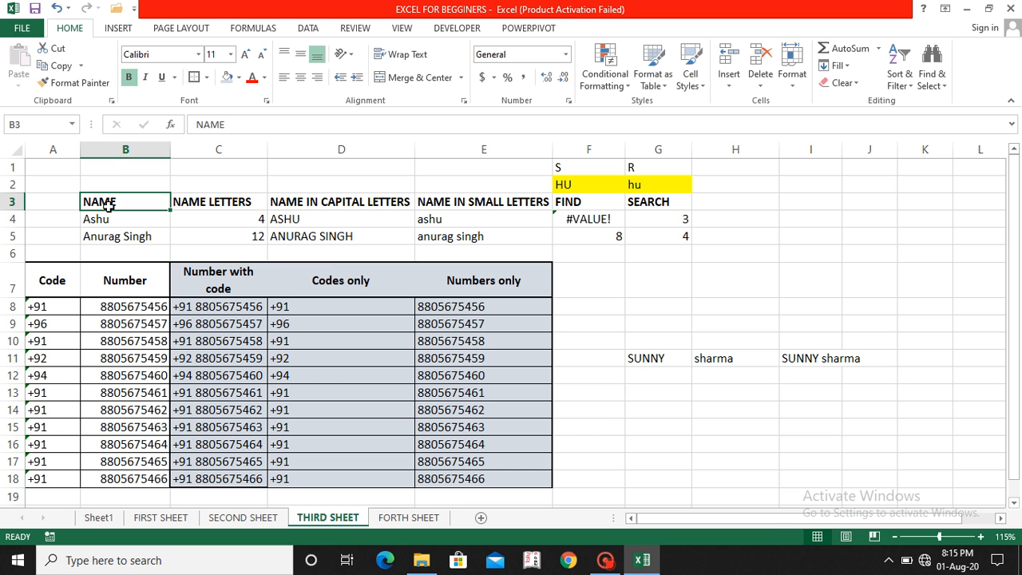
key(shift+Right)
key(shift+Right)
key(shift+Right)
key(shift+Right)
key(shift+Right)
key(shift+Down)
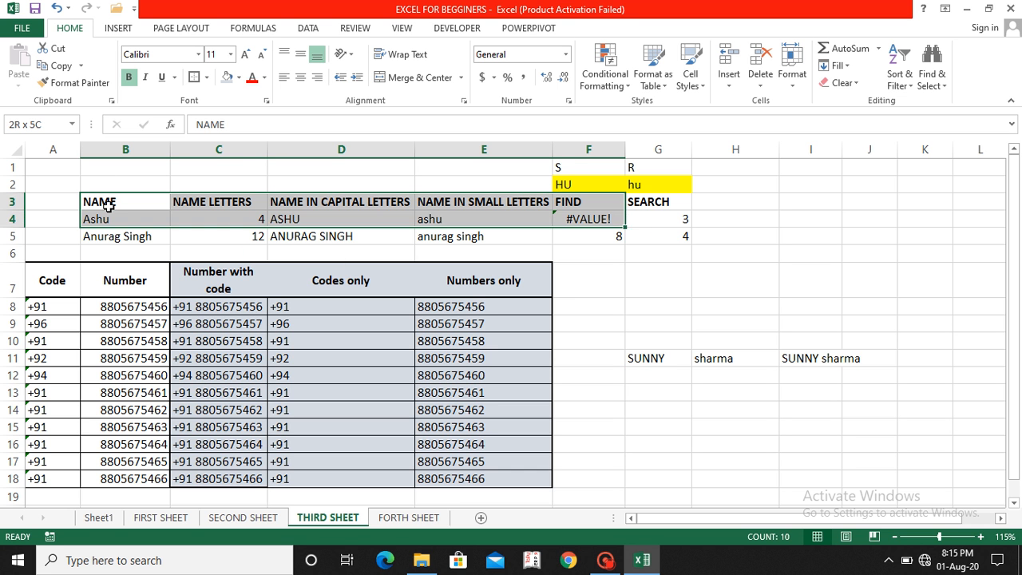
key(shift+Down)
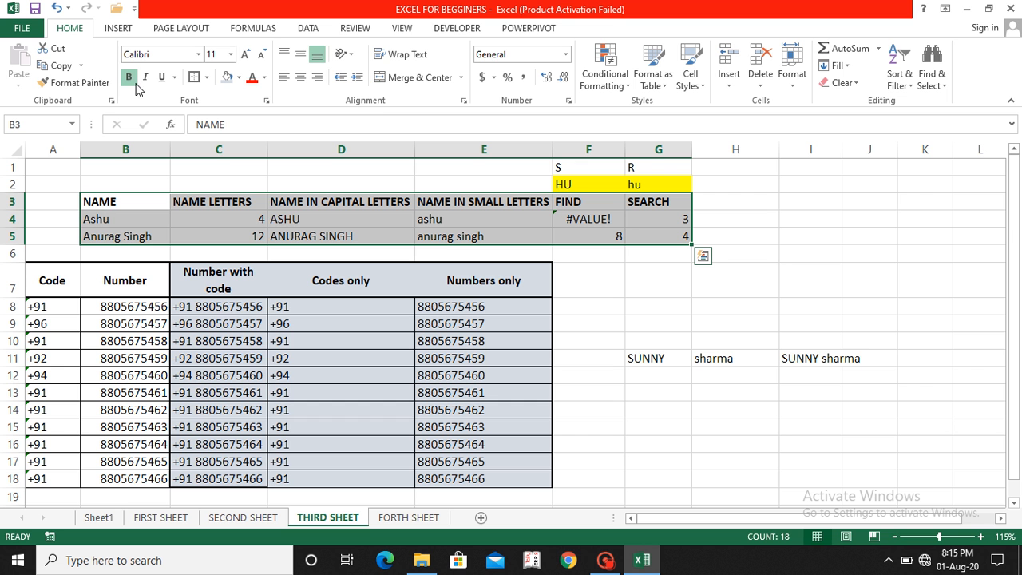
click(209, 77)
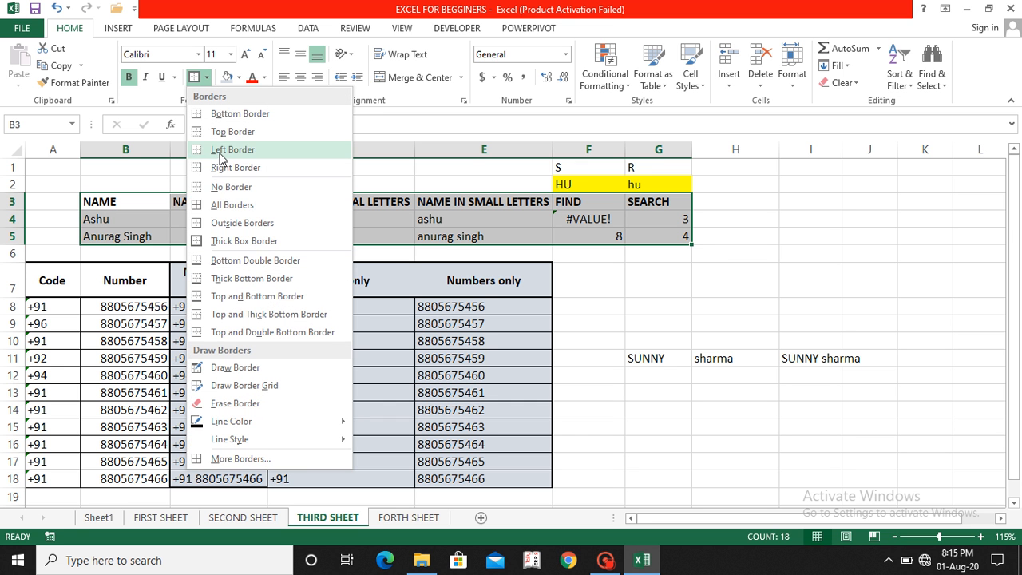
click(227, 207)
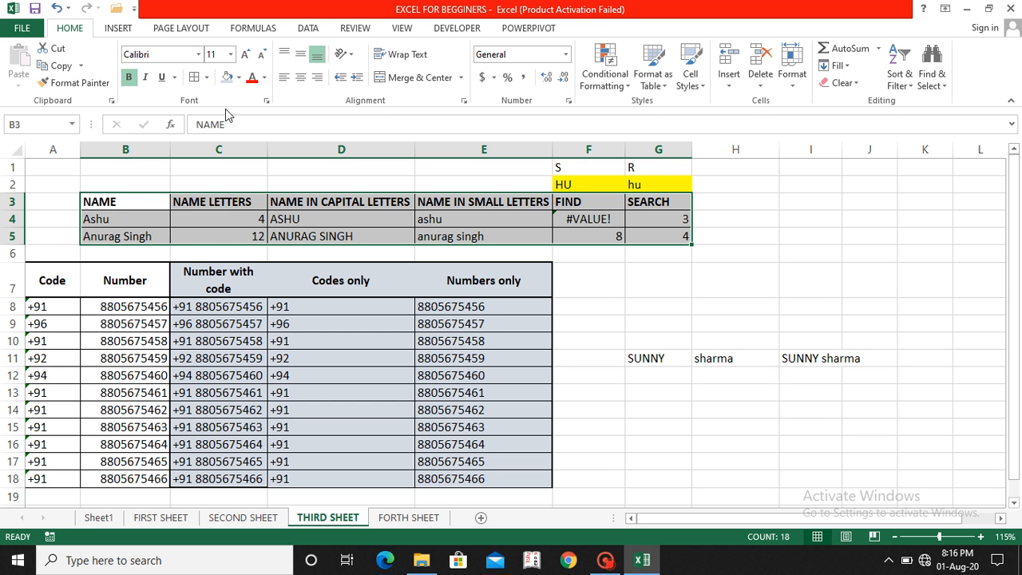
click(207, 76)
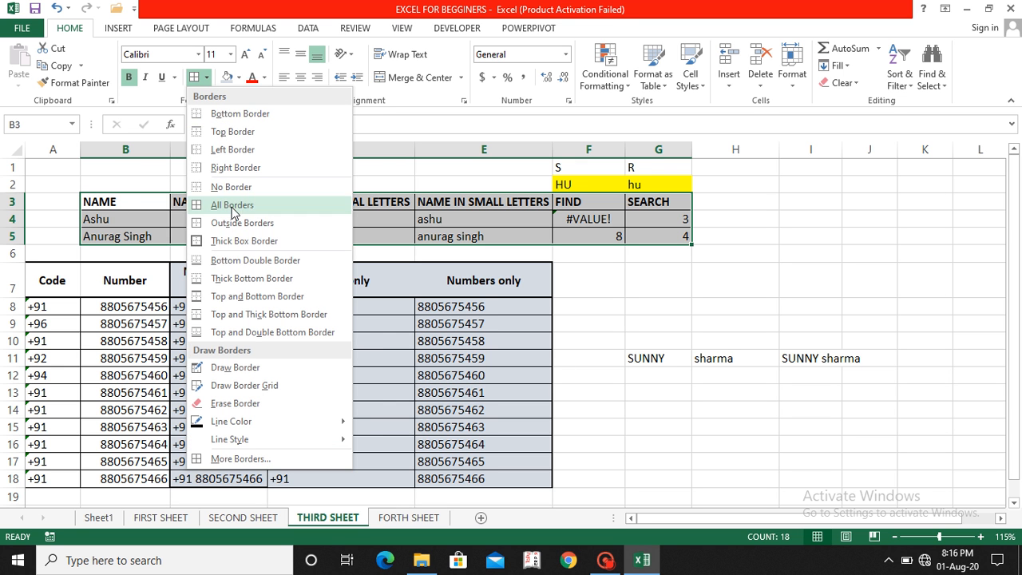
click(227, 242)
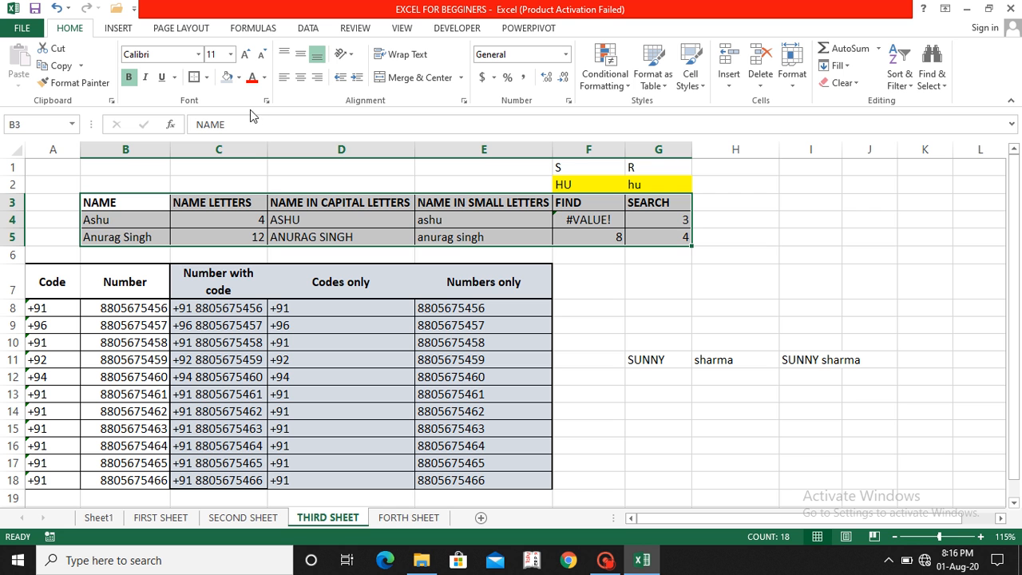
click(105, 206)
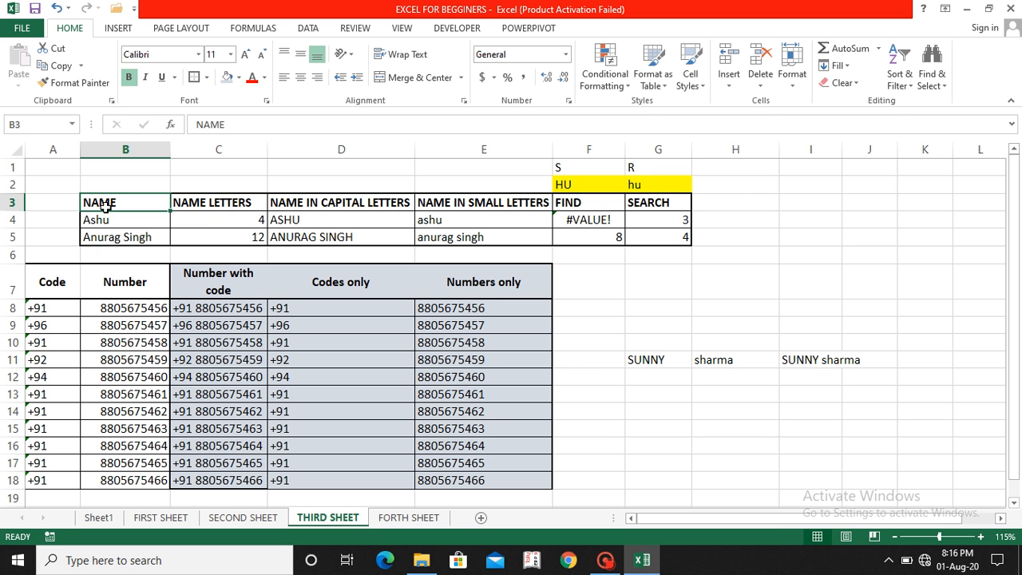
key(ctrl+shift+Right)
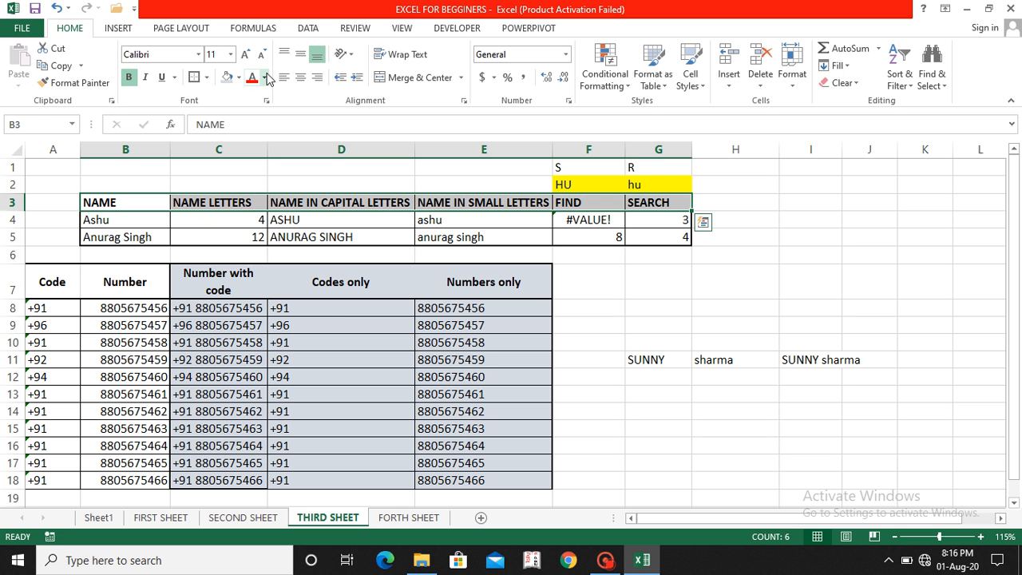
Step: Make the header row B3:G3 orange text in the Algerian font
click(266, 78)
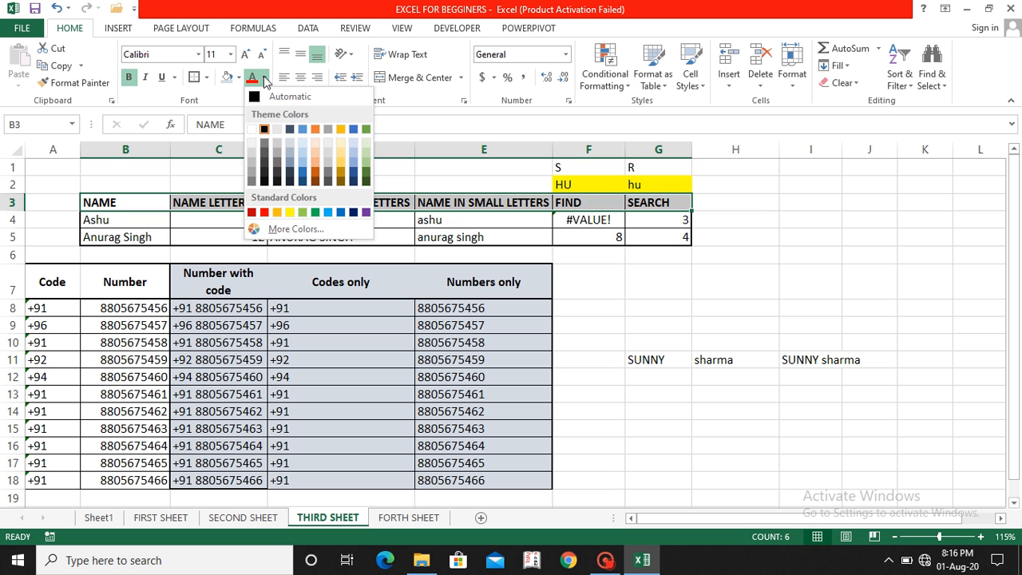
click(315, 130)
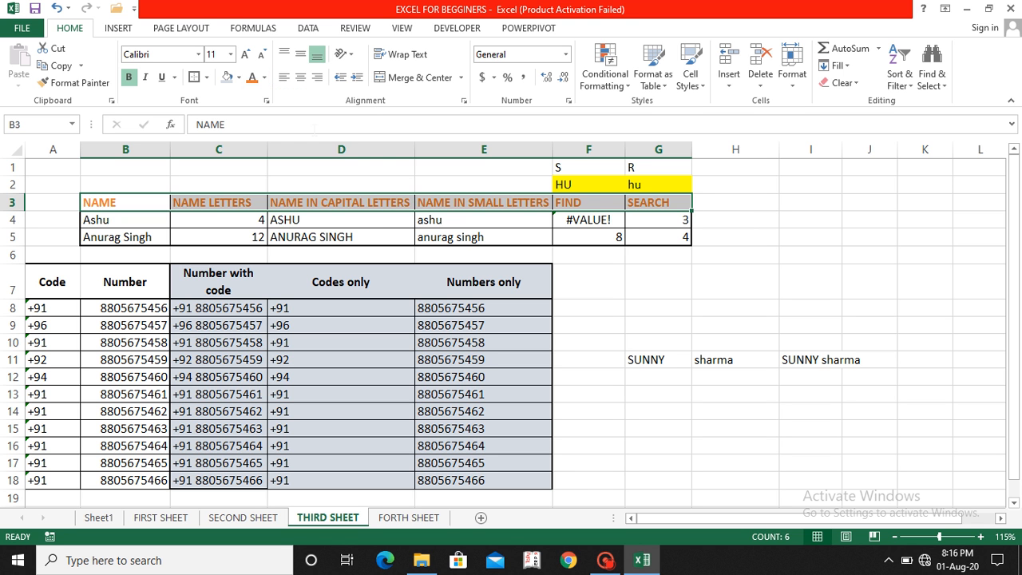
click(198, 54)
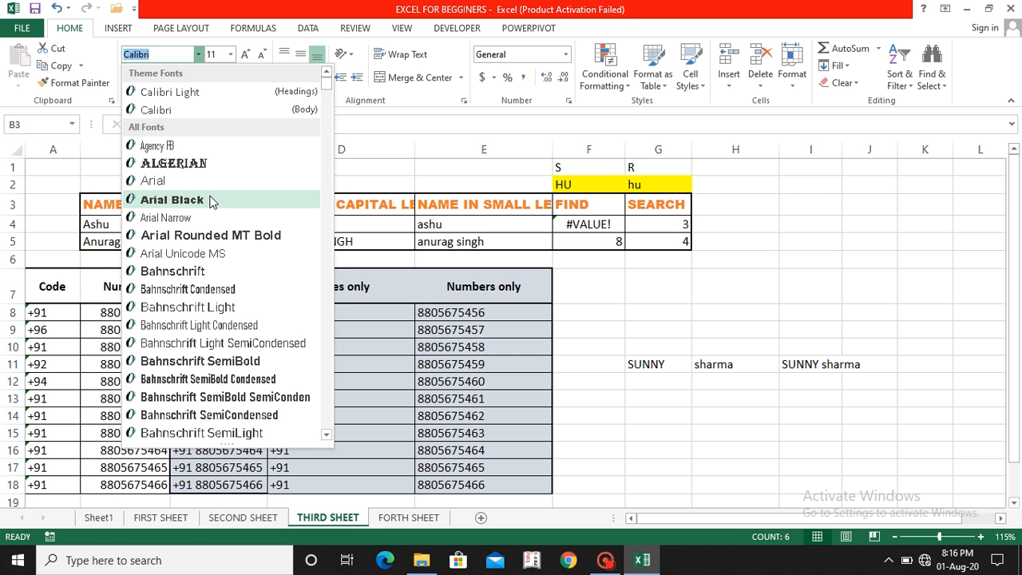
click(184, 168)
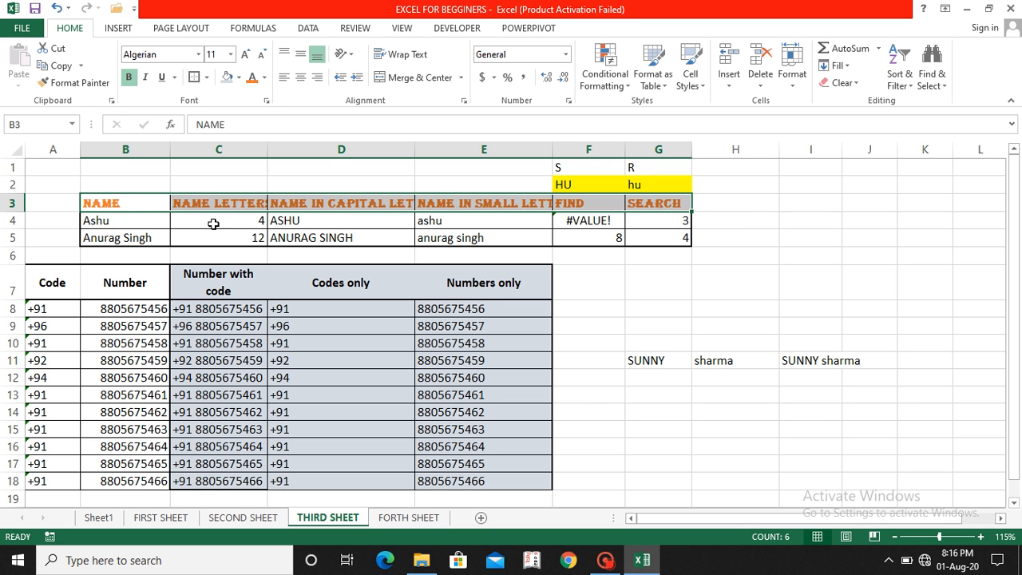
click(137, 202)
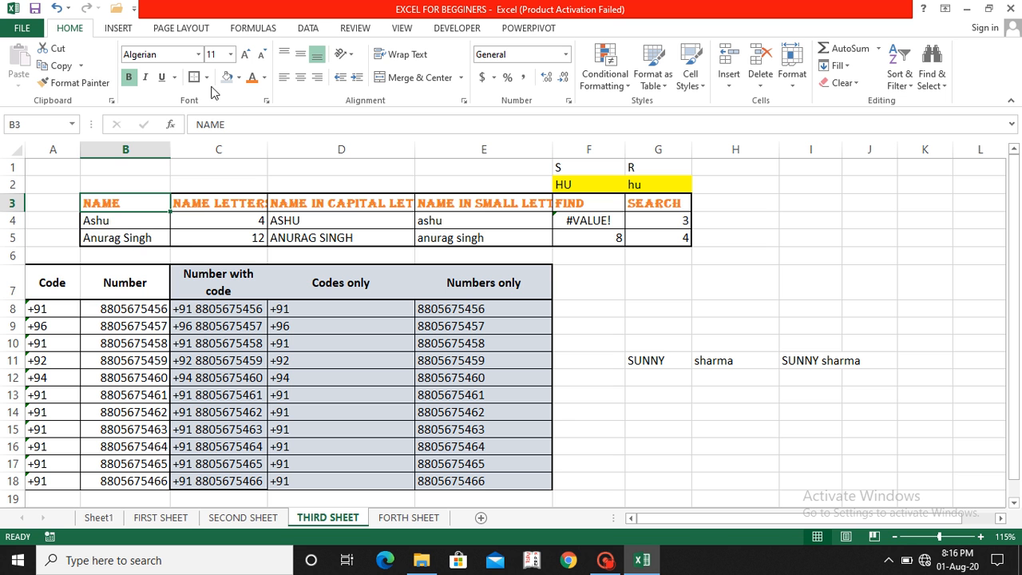
Step: Copy B3's header style onto A7:E7, enlarge it to 18 pt and double-underline it
click(74, 83)
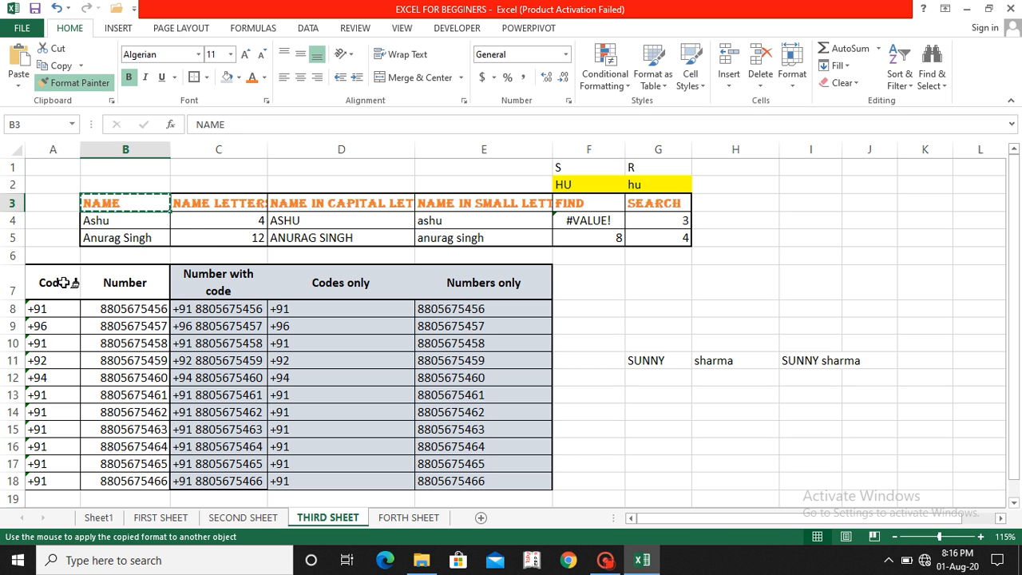
mouse_move(63, 283)
mouse_down()
mouse_move(426, 263)
mouse_move(426, 285)
mouse_up()
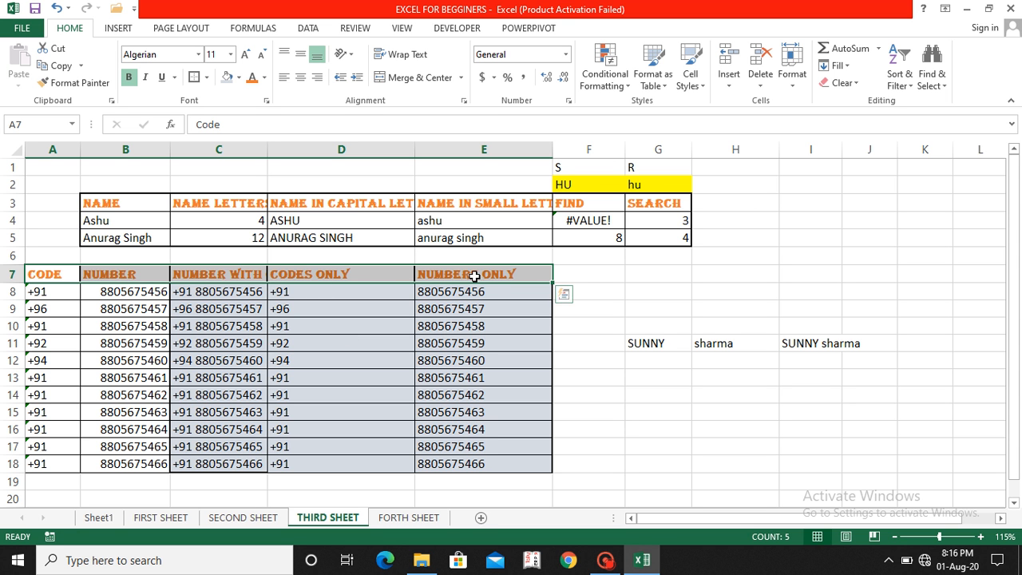
click(230, 55)
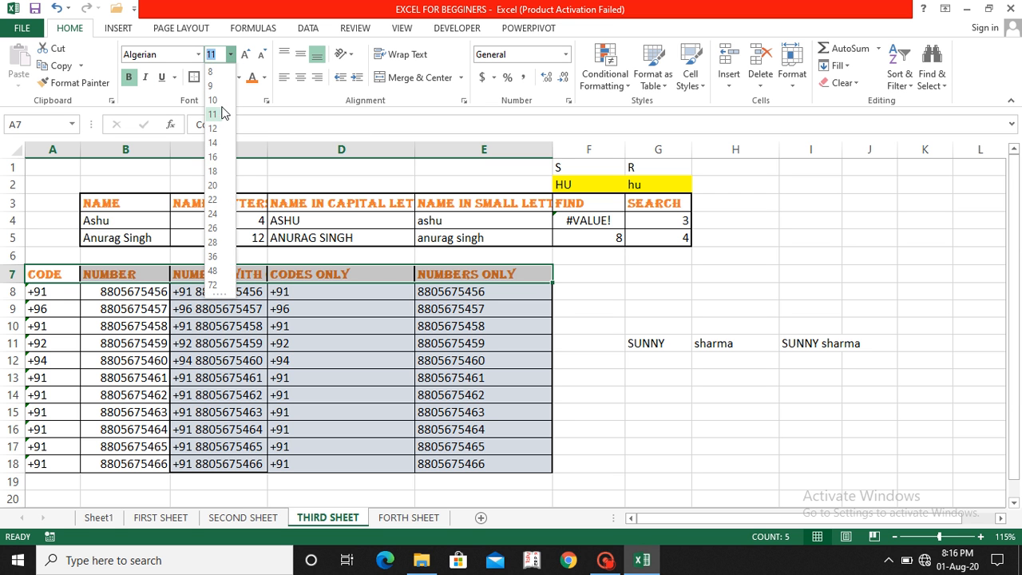
click(246, 55)
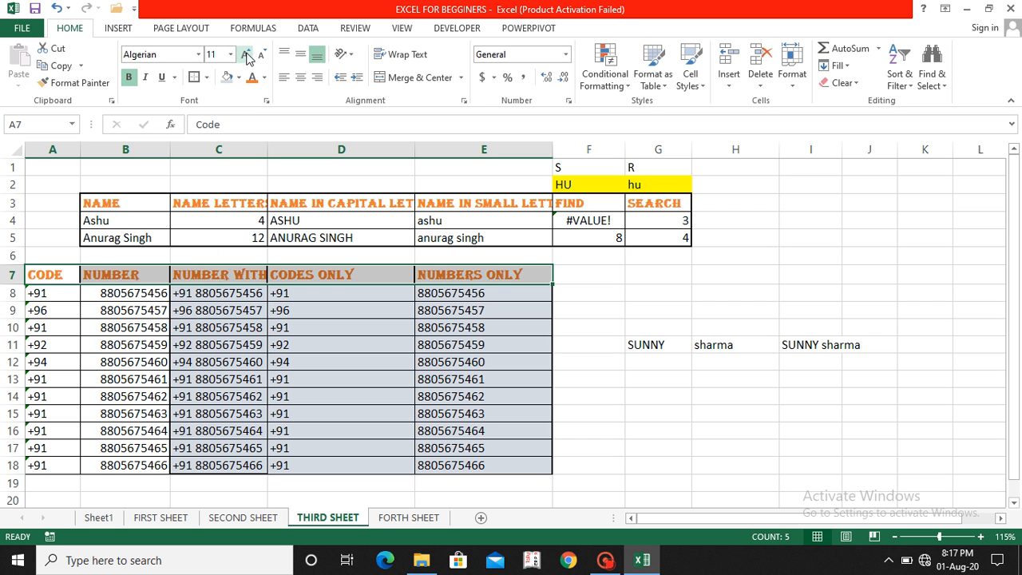
click(246, 55)
click(246, 55)
click(246, 55)
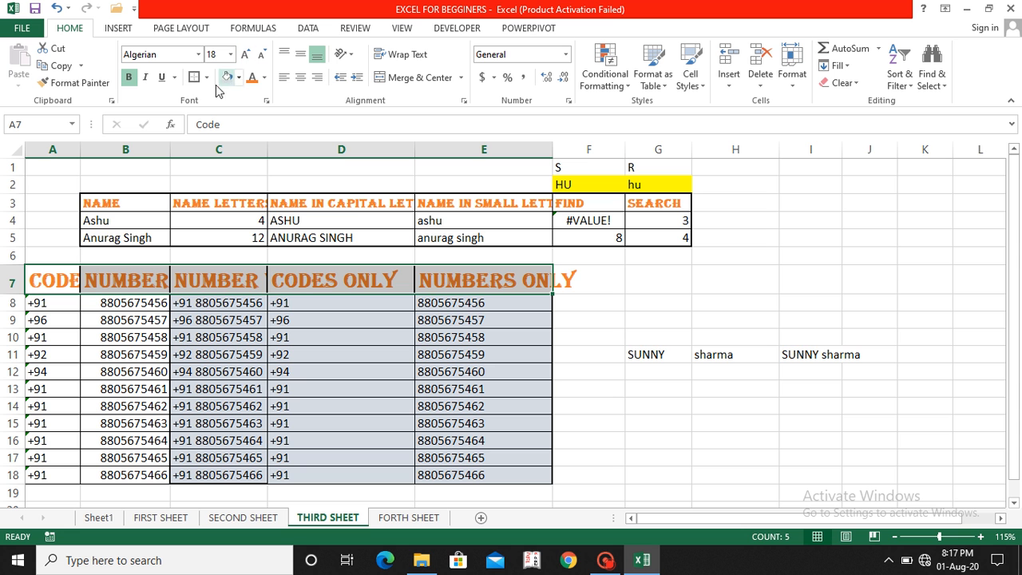
click(175, 77)
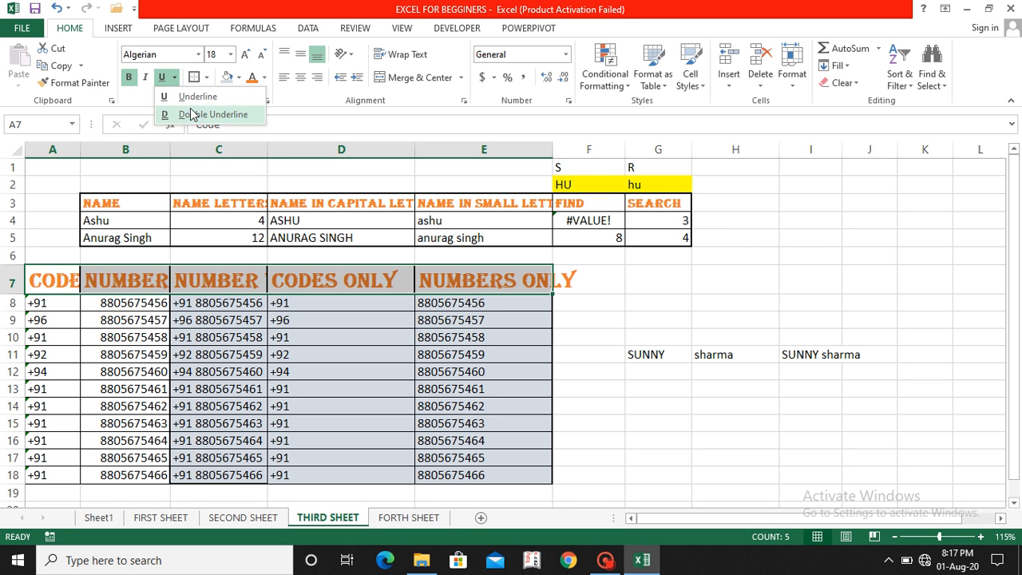
click(192, 115)
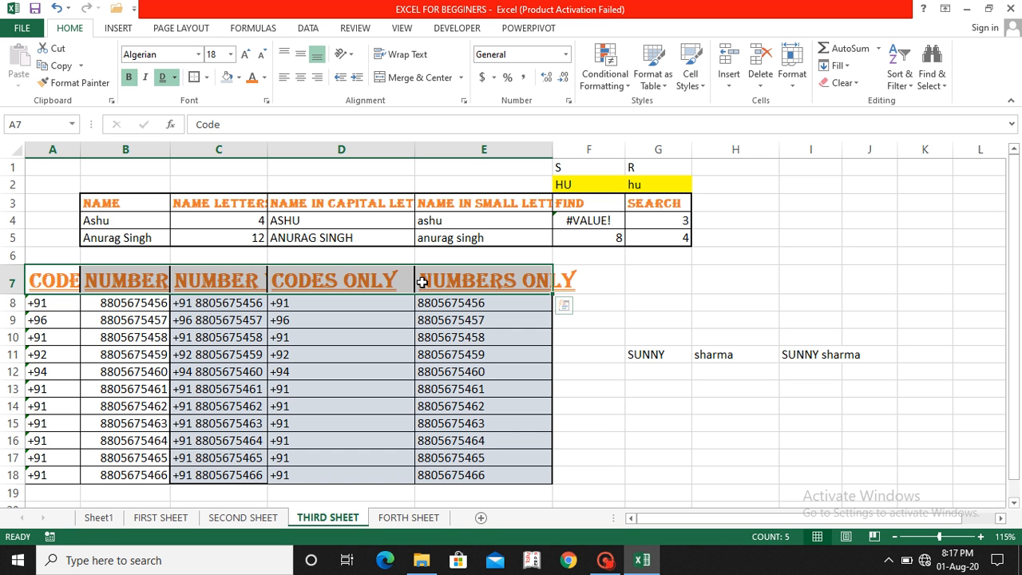
scroll(435, 365, down, 4)
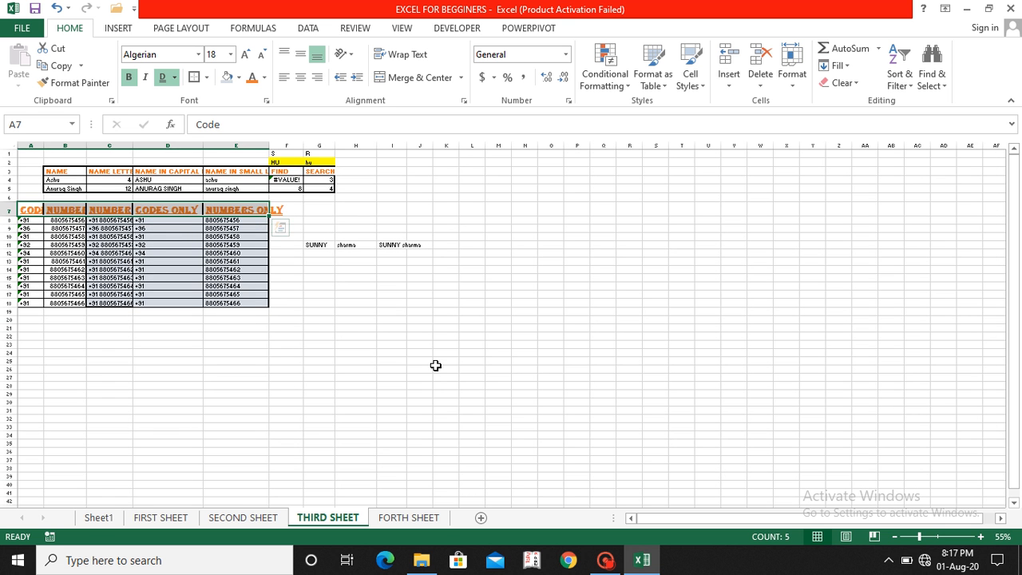
scroll(435, 365, up, 4)
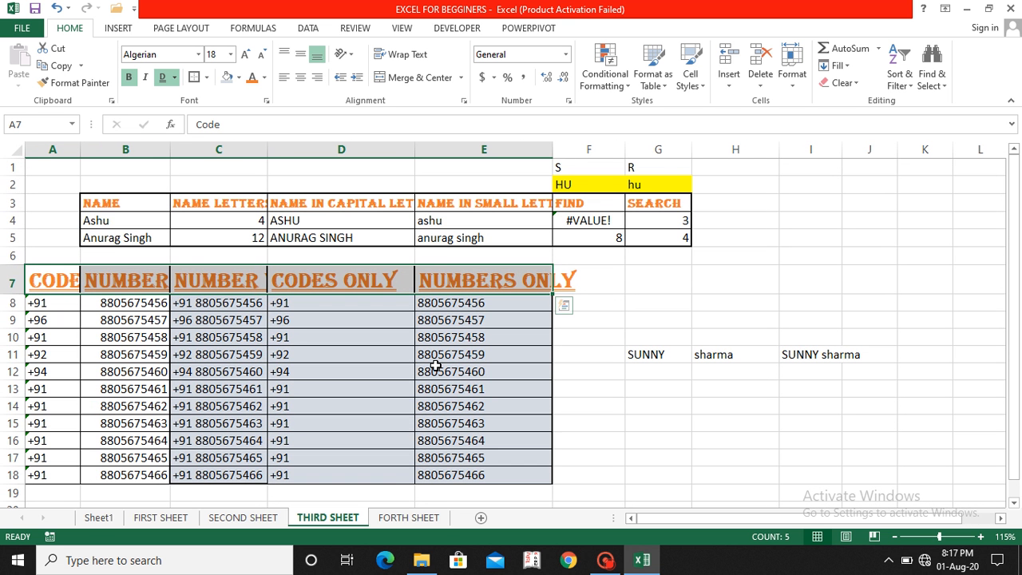
click(603, 562)
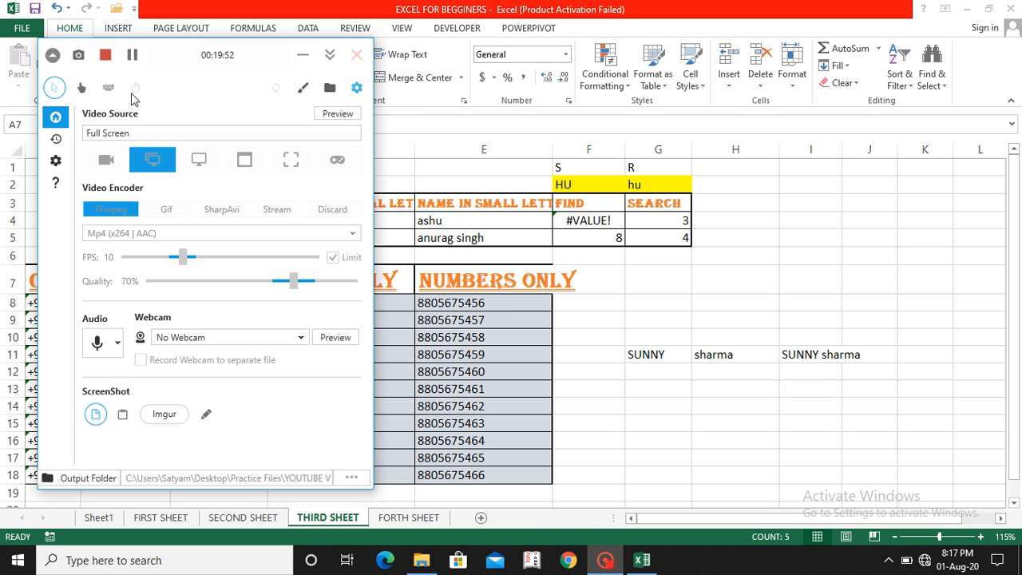